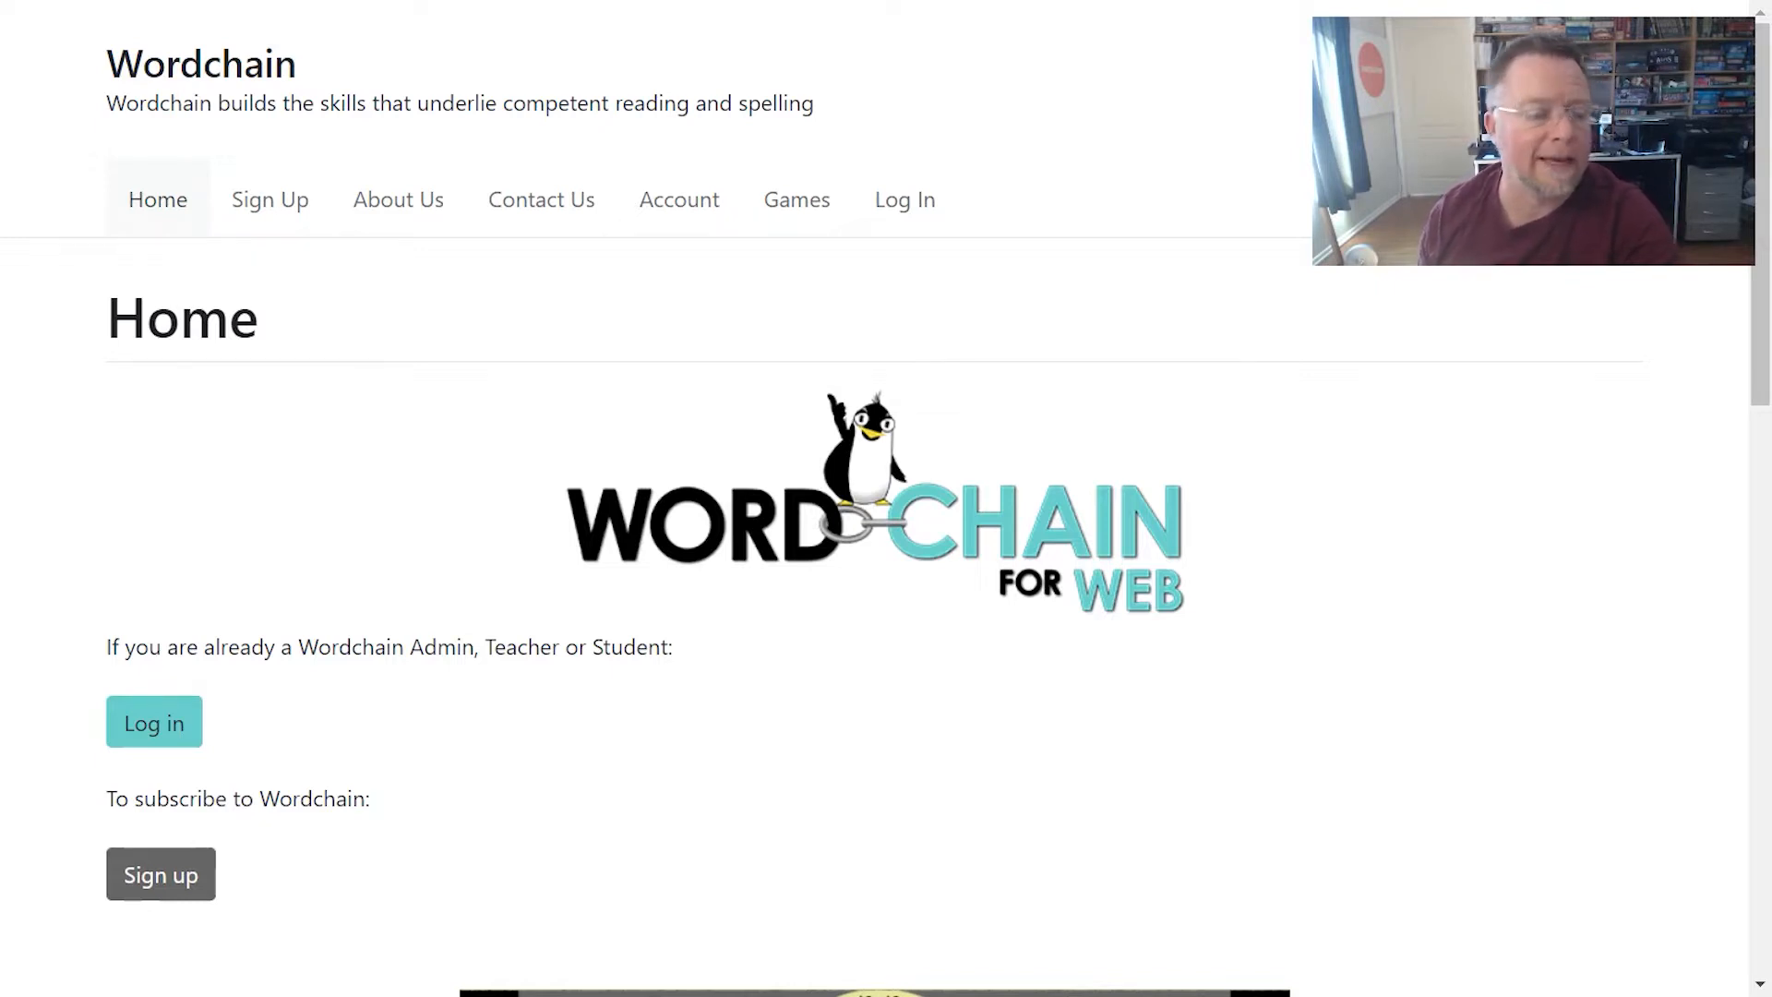
- Log in as the school admin, fixing the e-mail domain and entering the account password
click(175, 725)
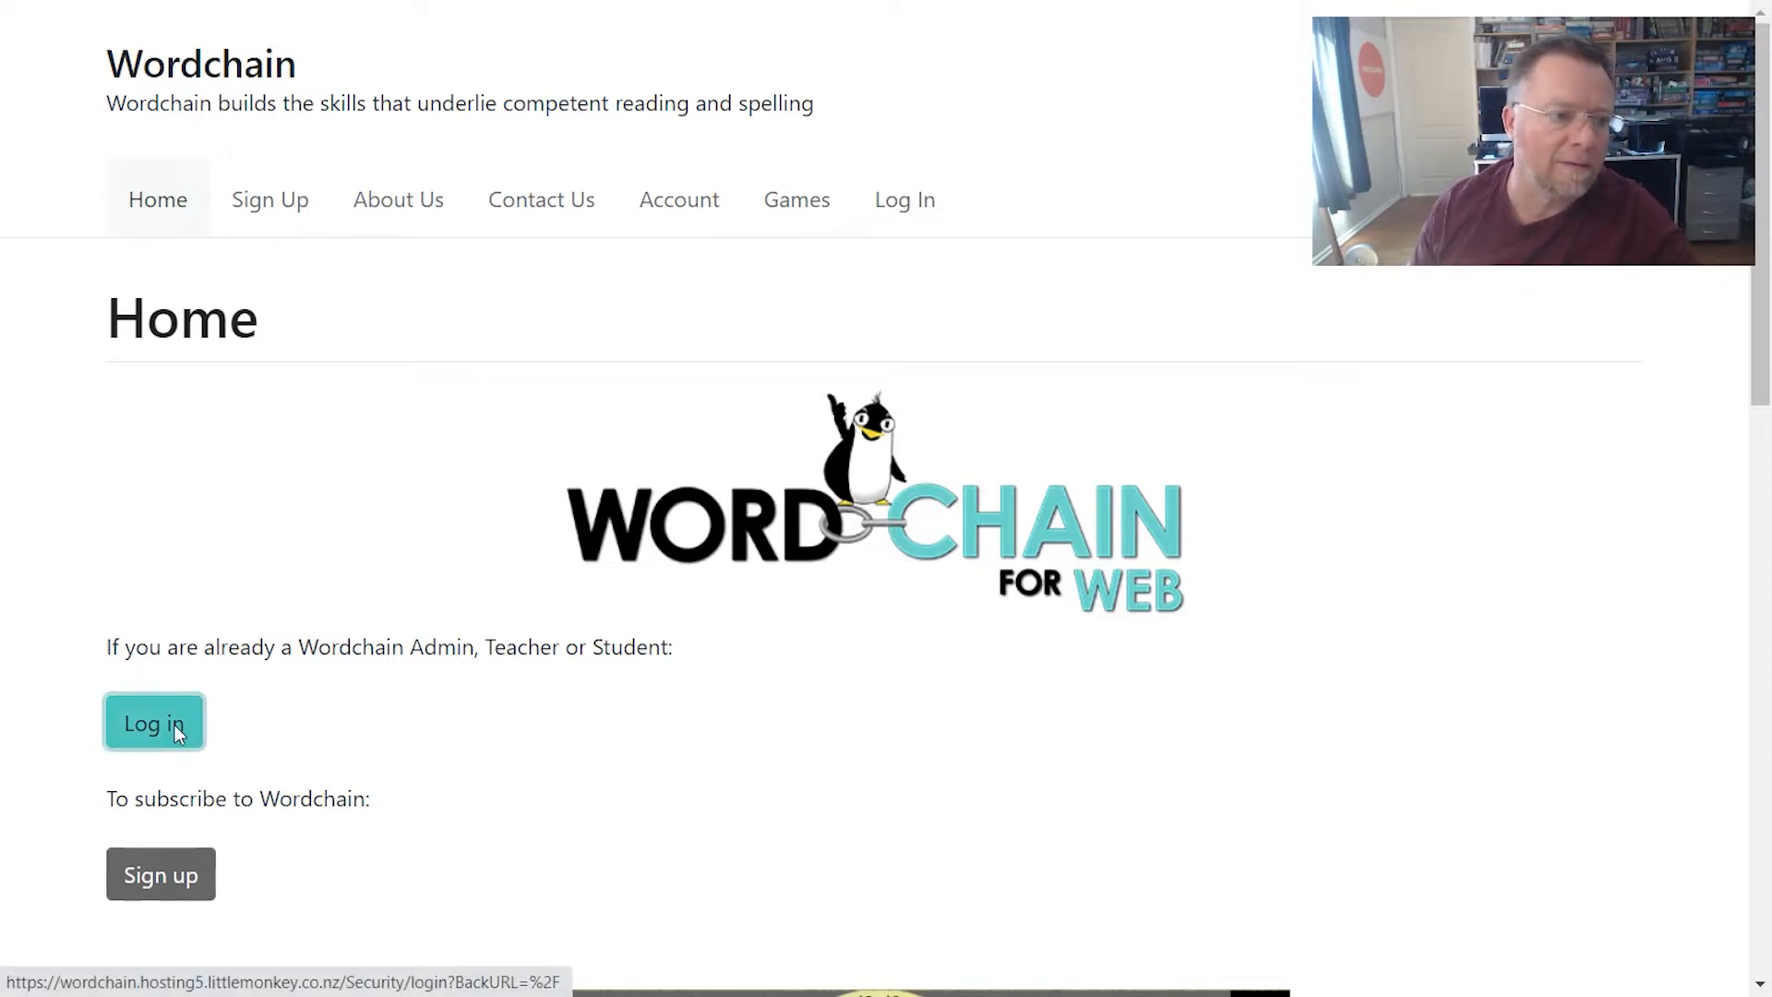
text(mple@sample.co.nz)
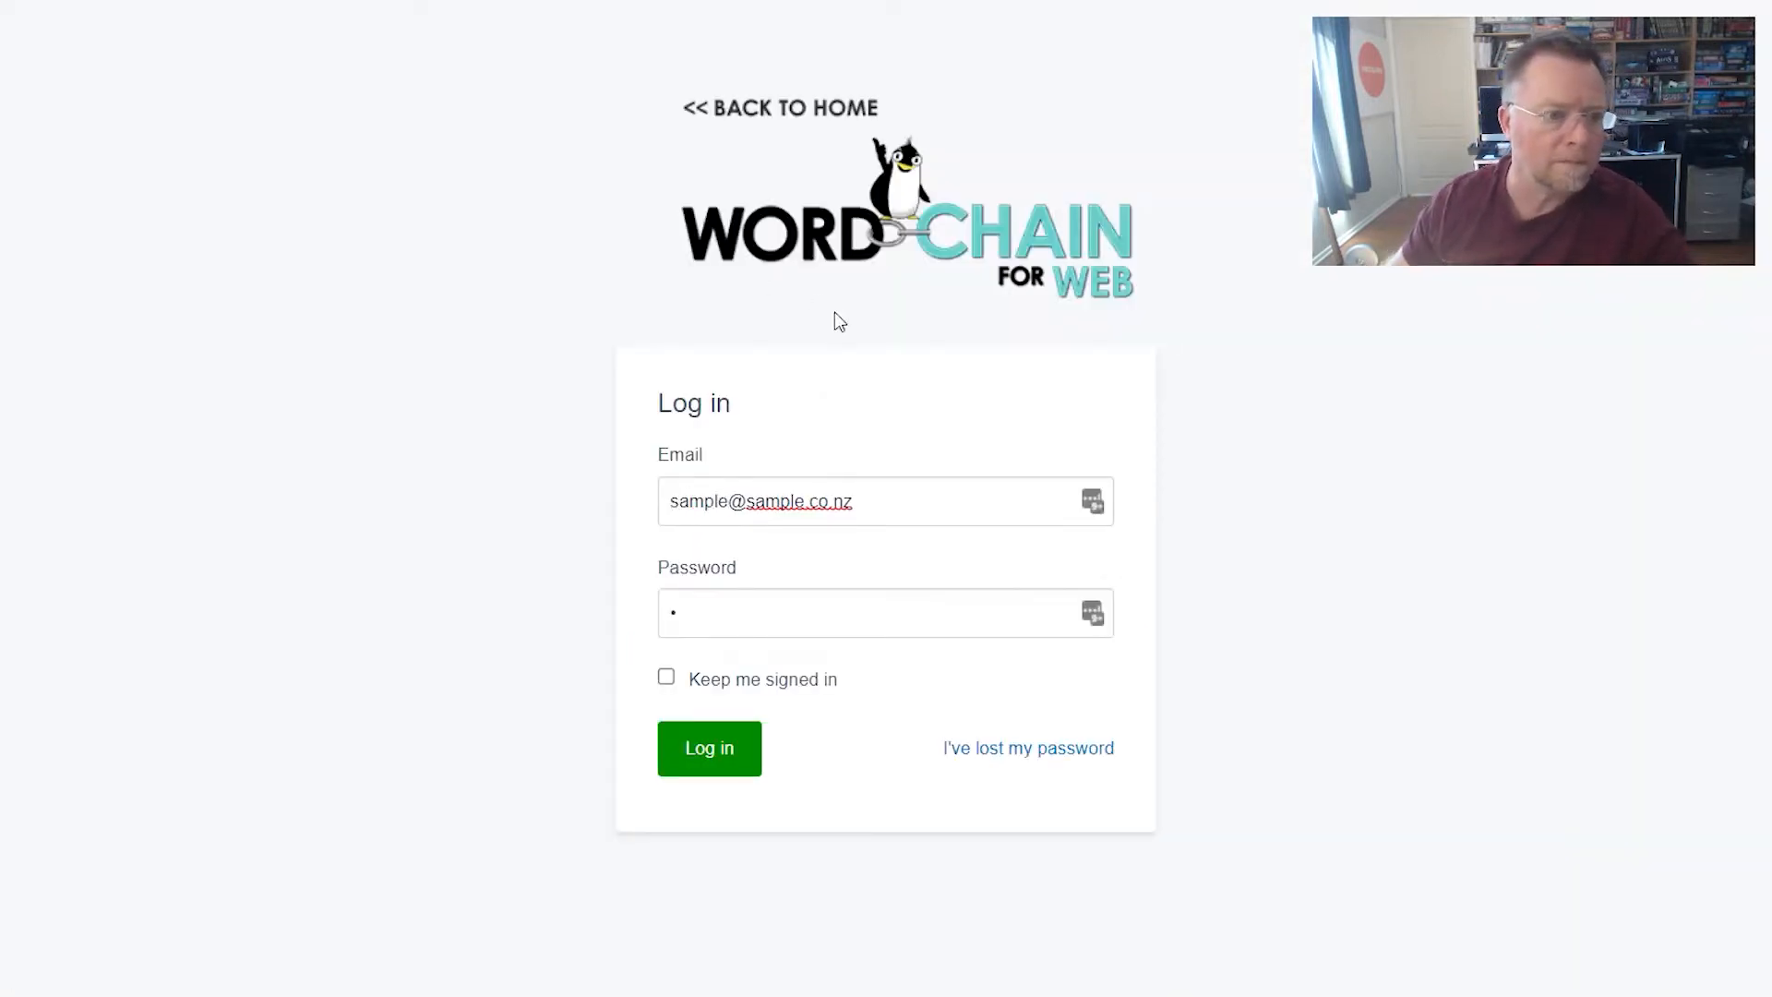
double_click(785, 499)
text(admin)
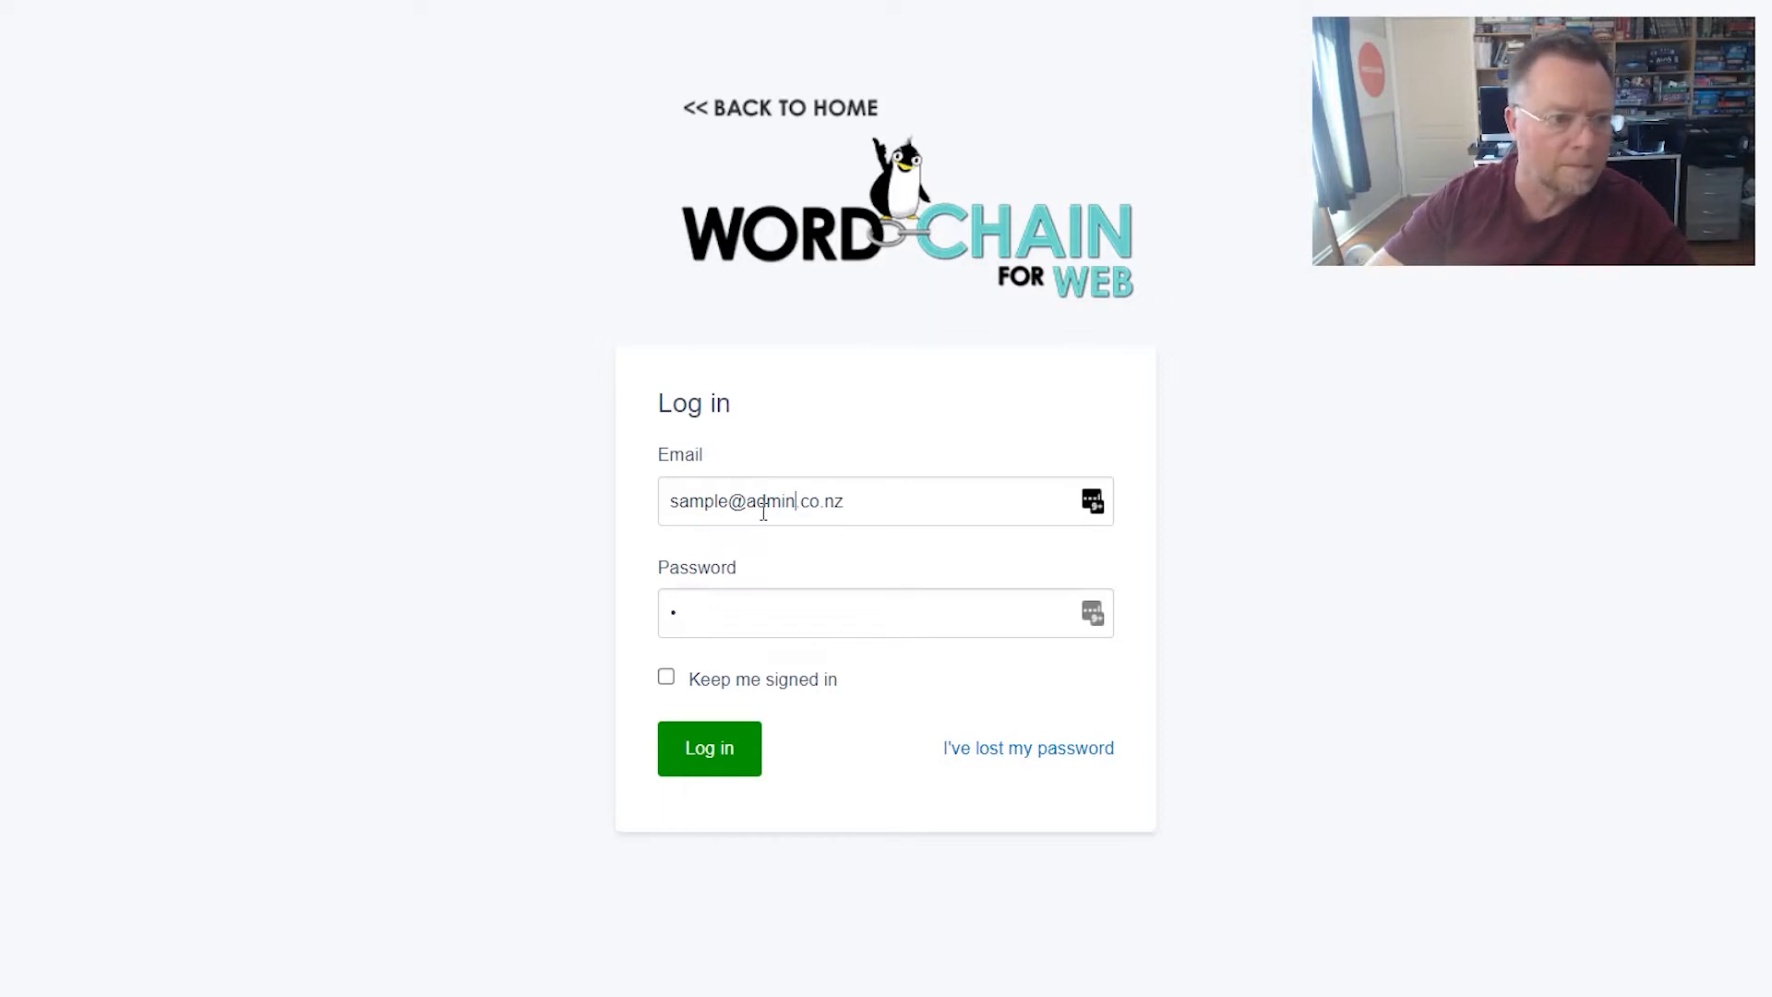
drag(729, 614, 609, 627)
key(ctrl+v)
click(722, 757)
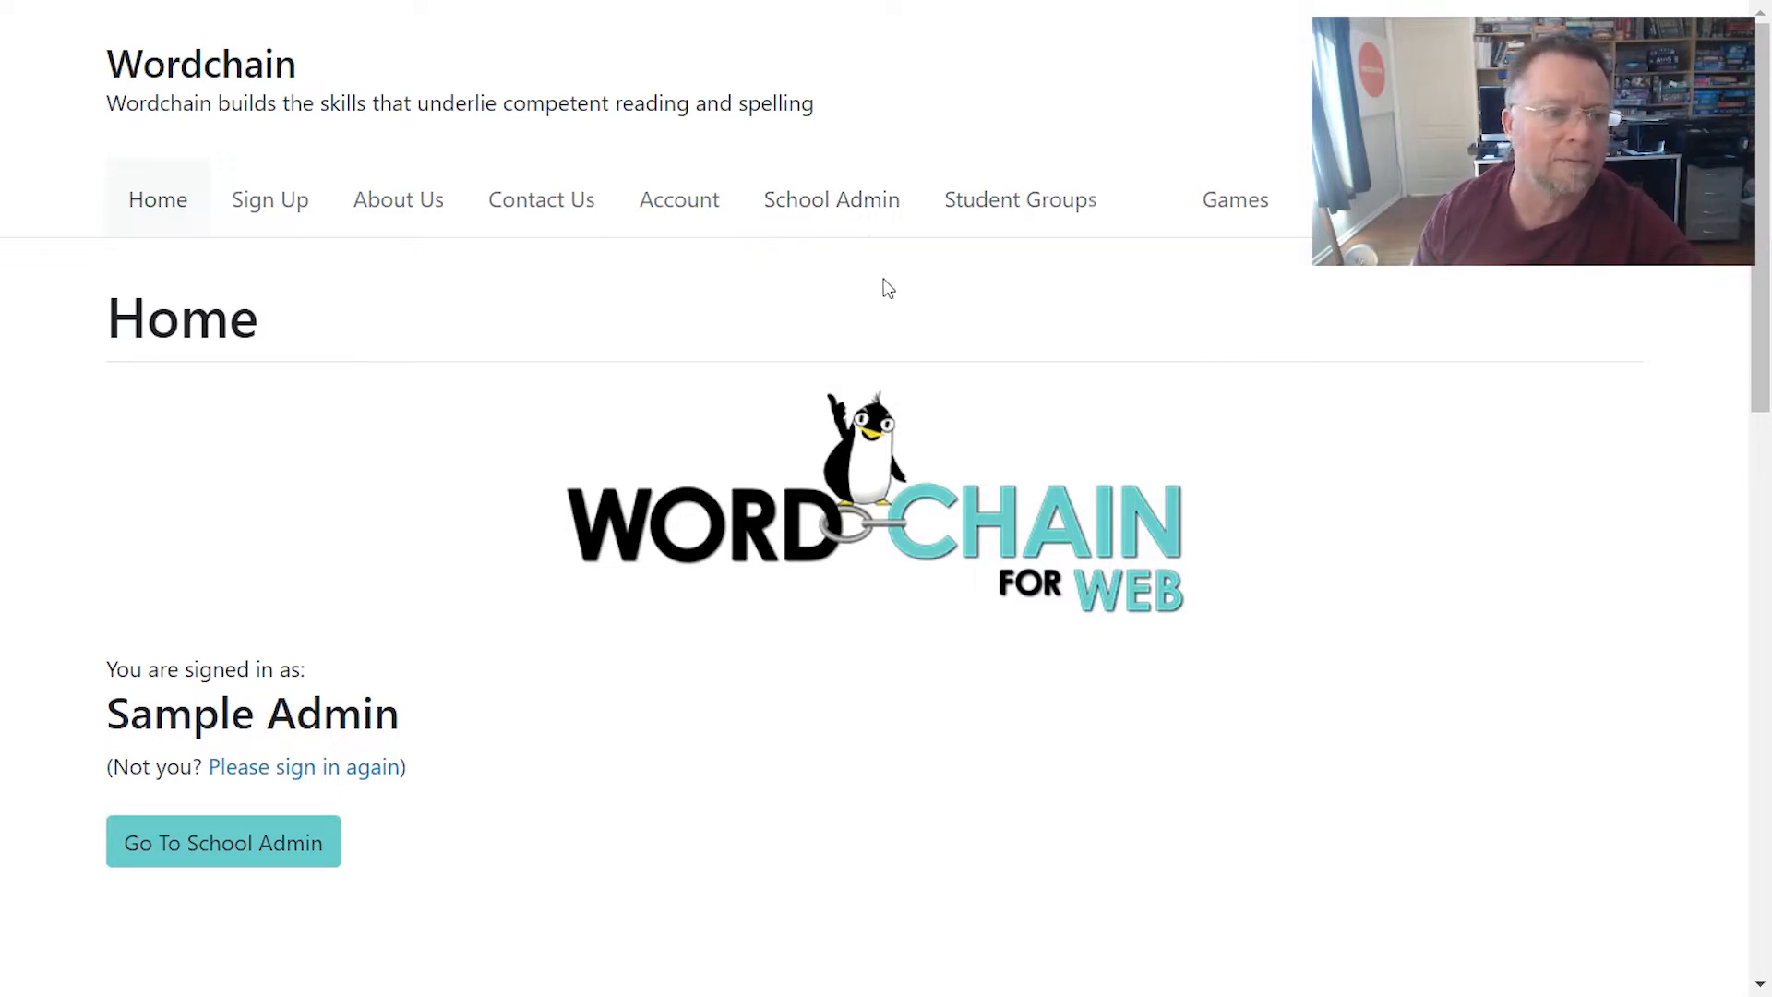
- Go to the Simple School admin page and bring up the Purchase Wordchain Licences dialog
click(290, 850)
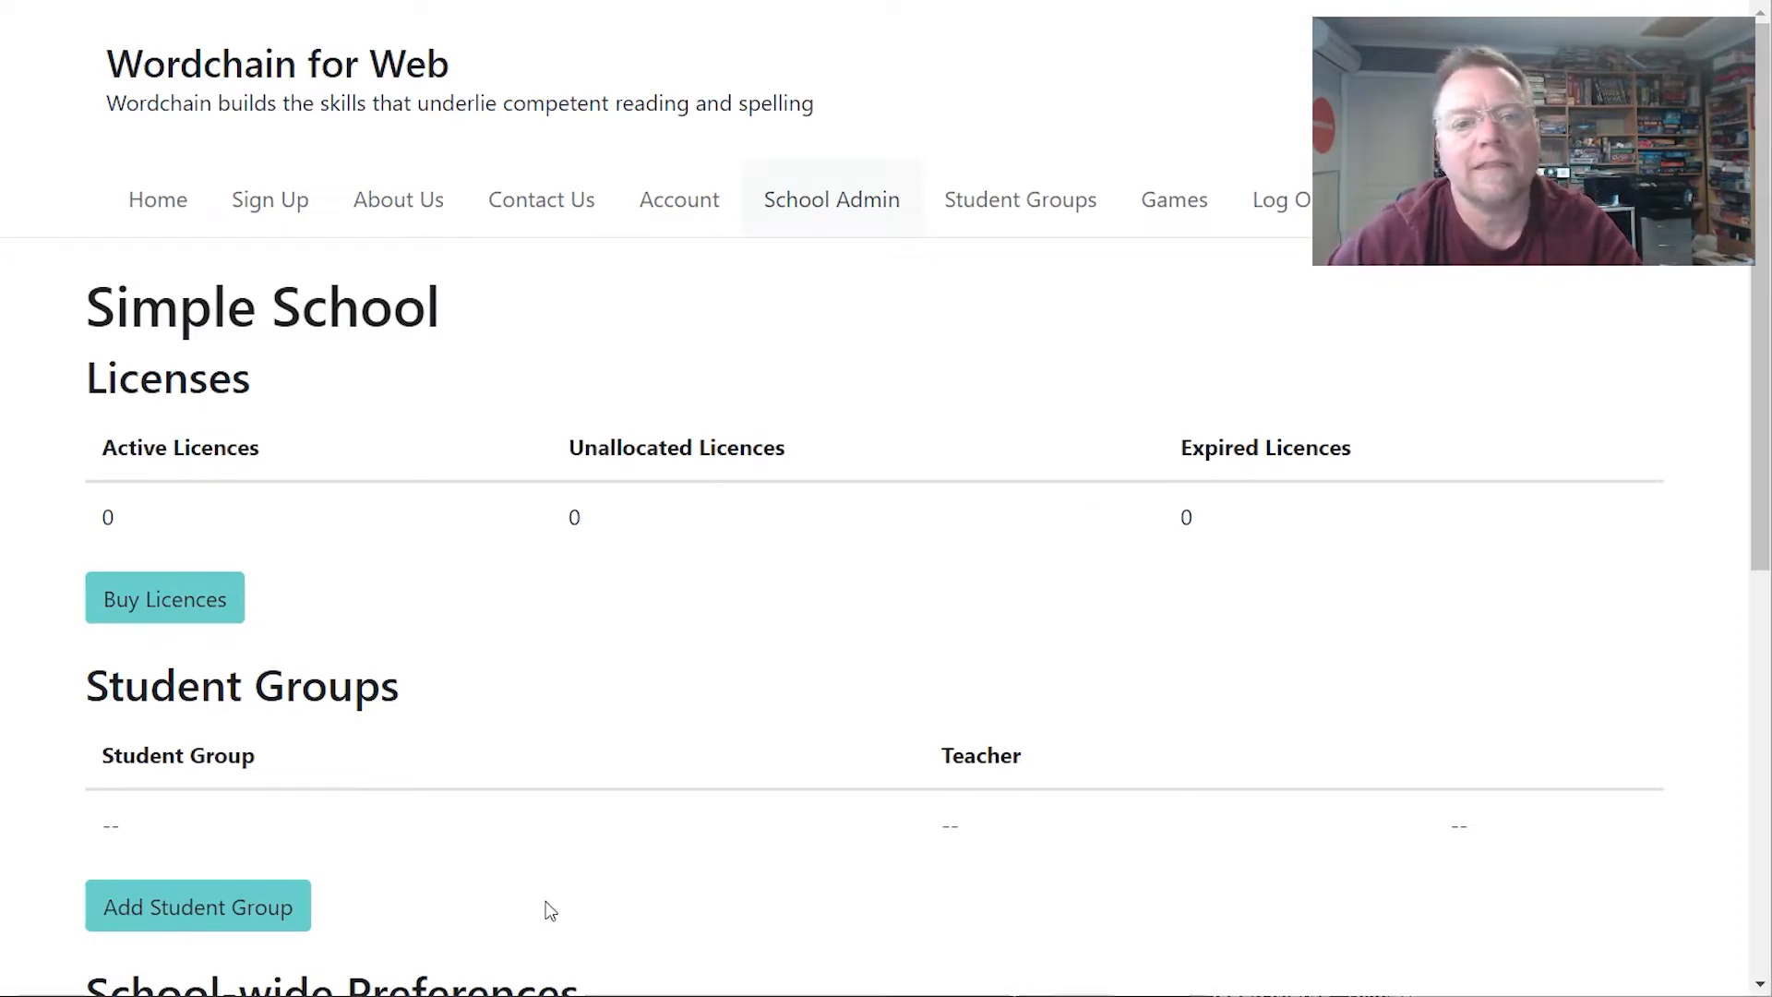
click(167, 607)
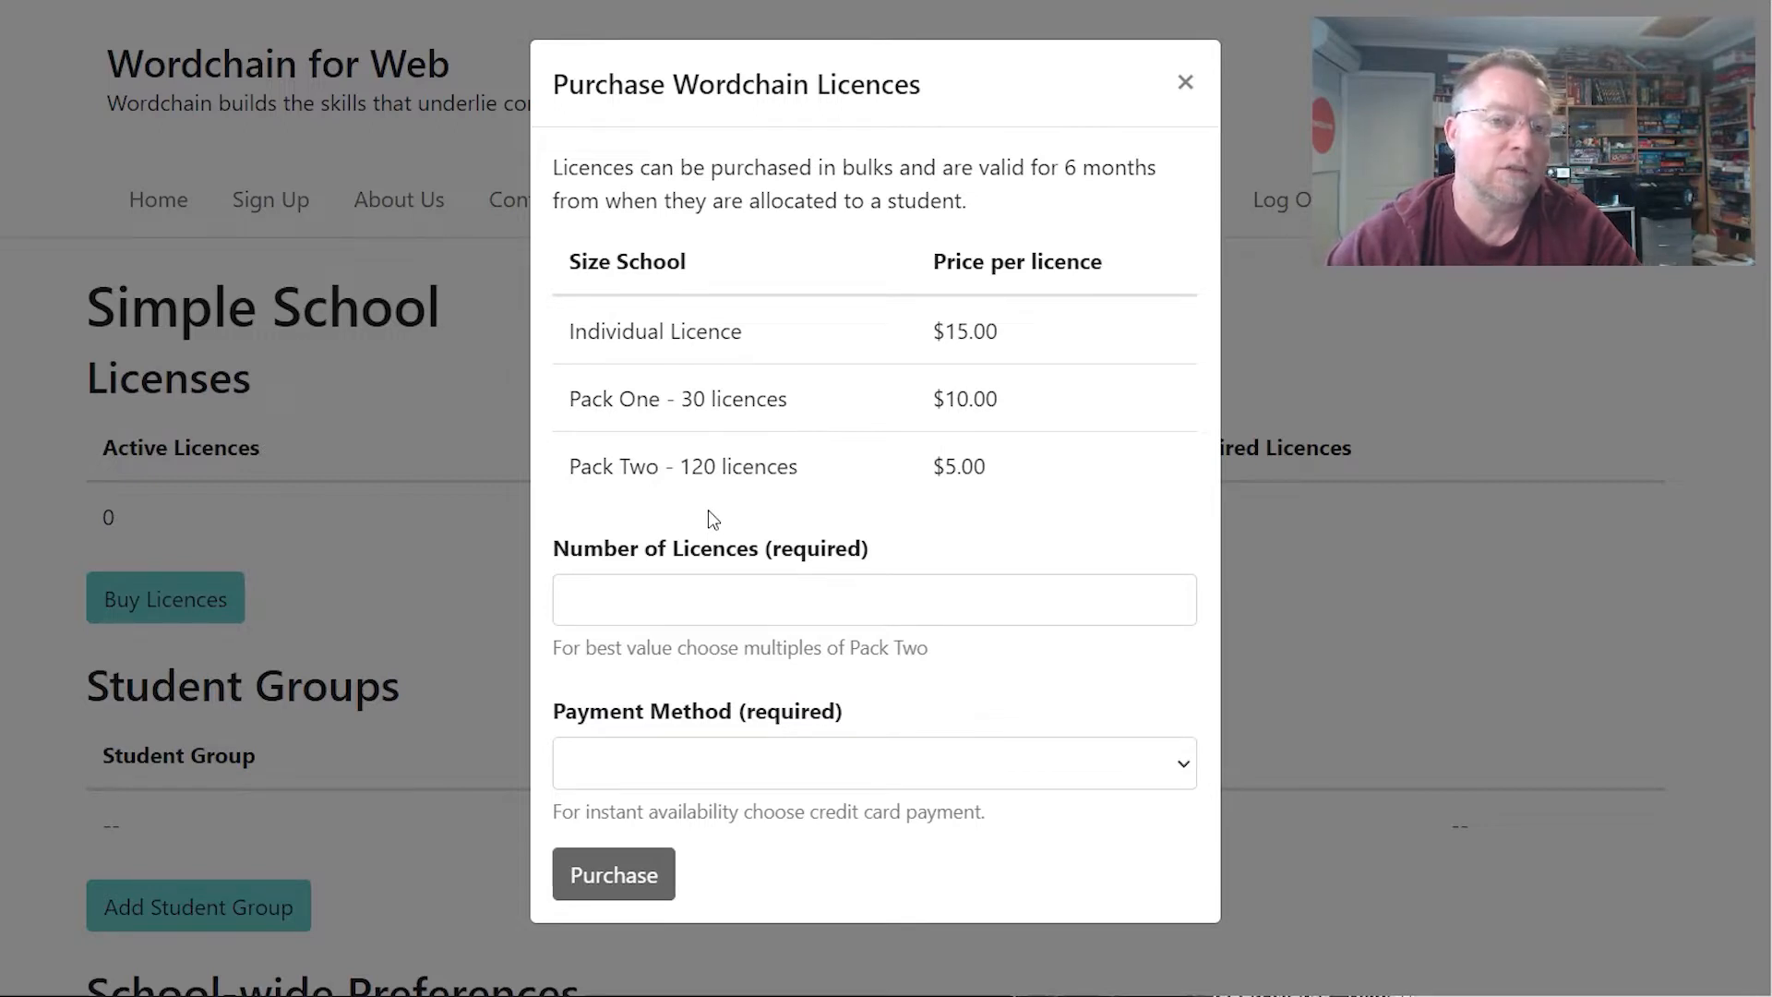
- Order 125 Wordchain licences with Invoice as the payment method
click(692, 597)
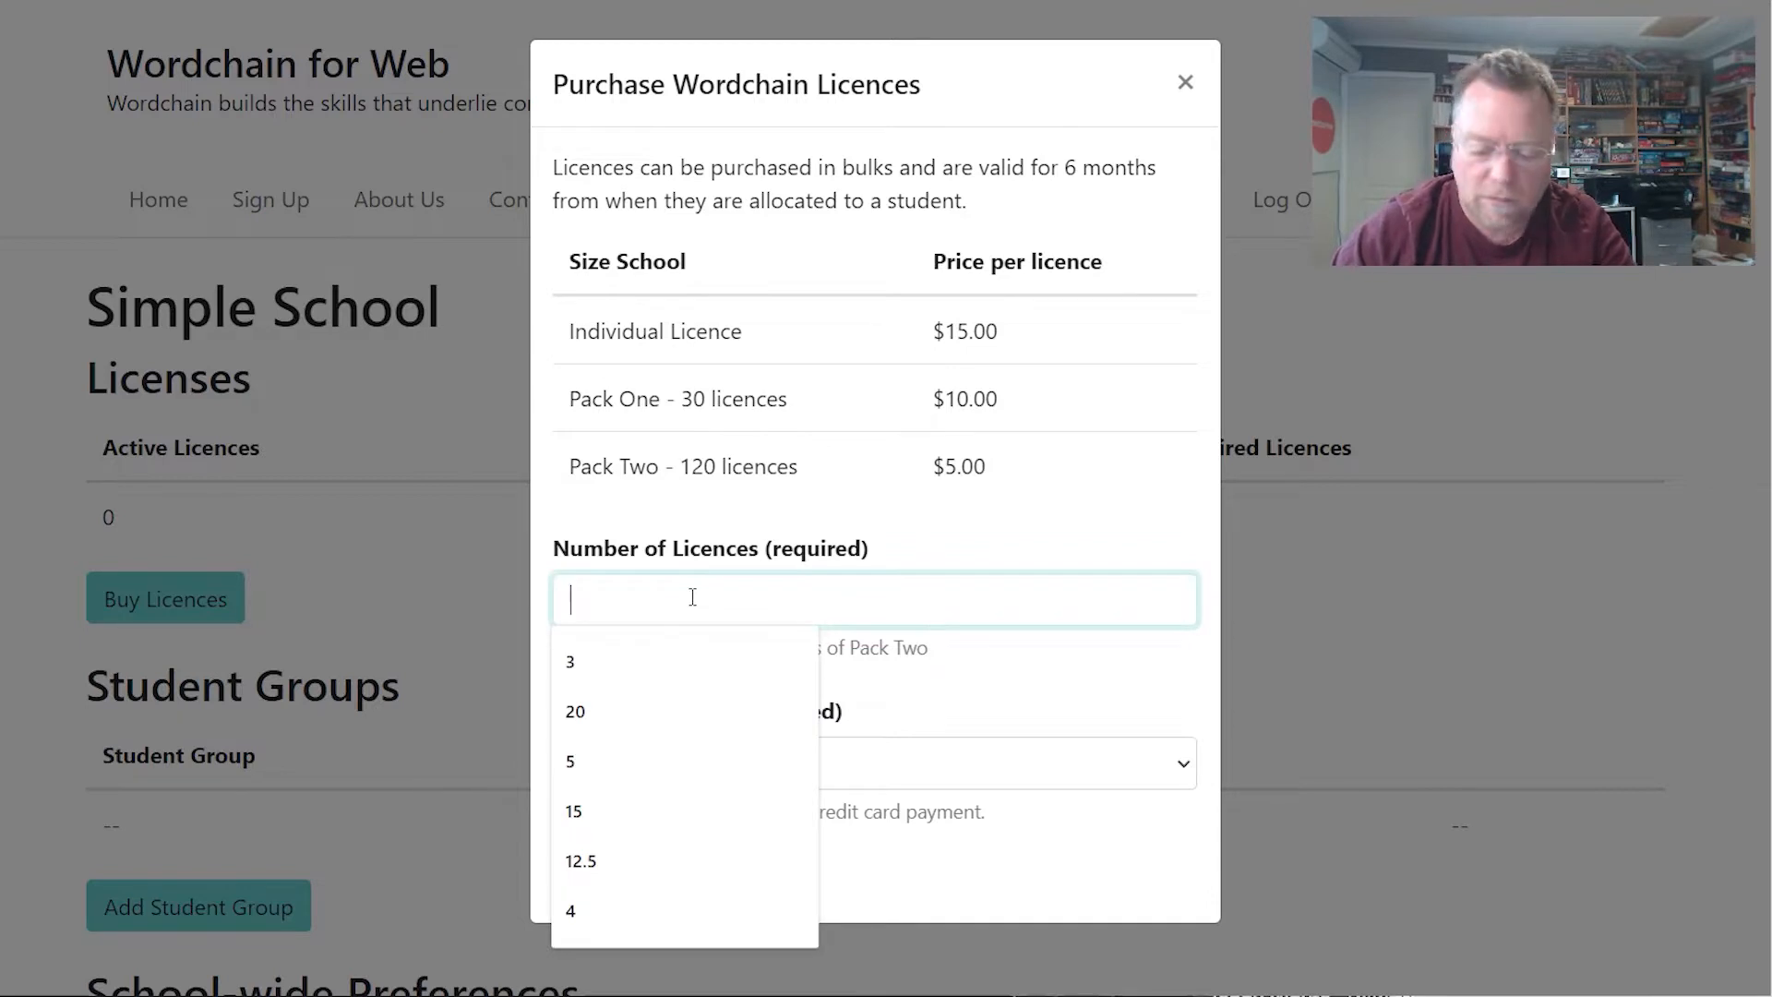
text(125)
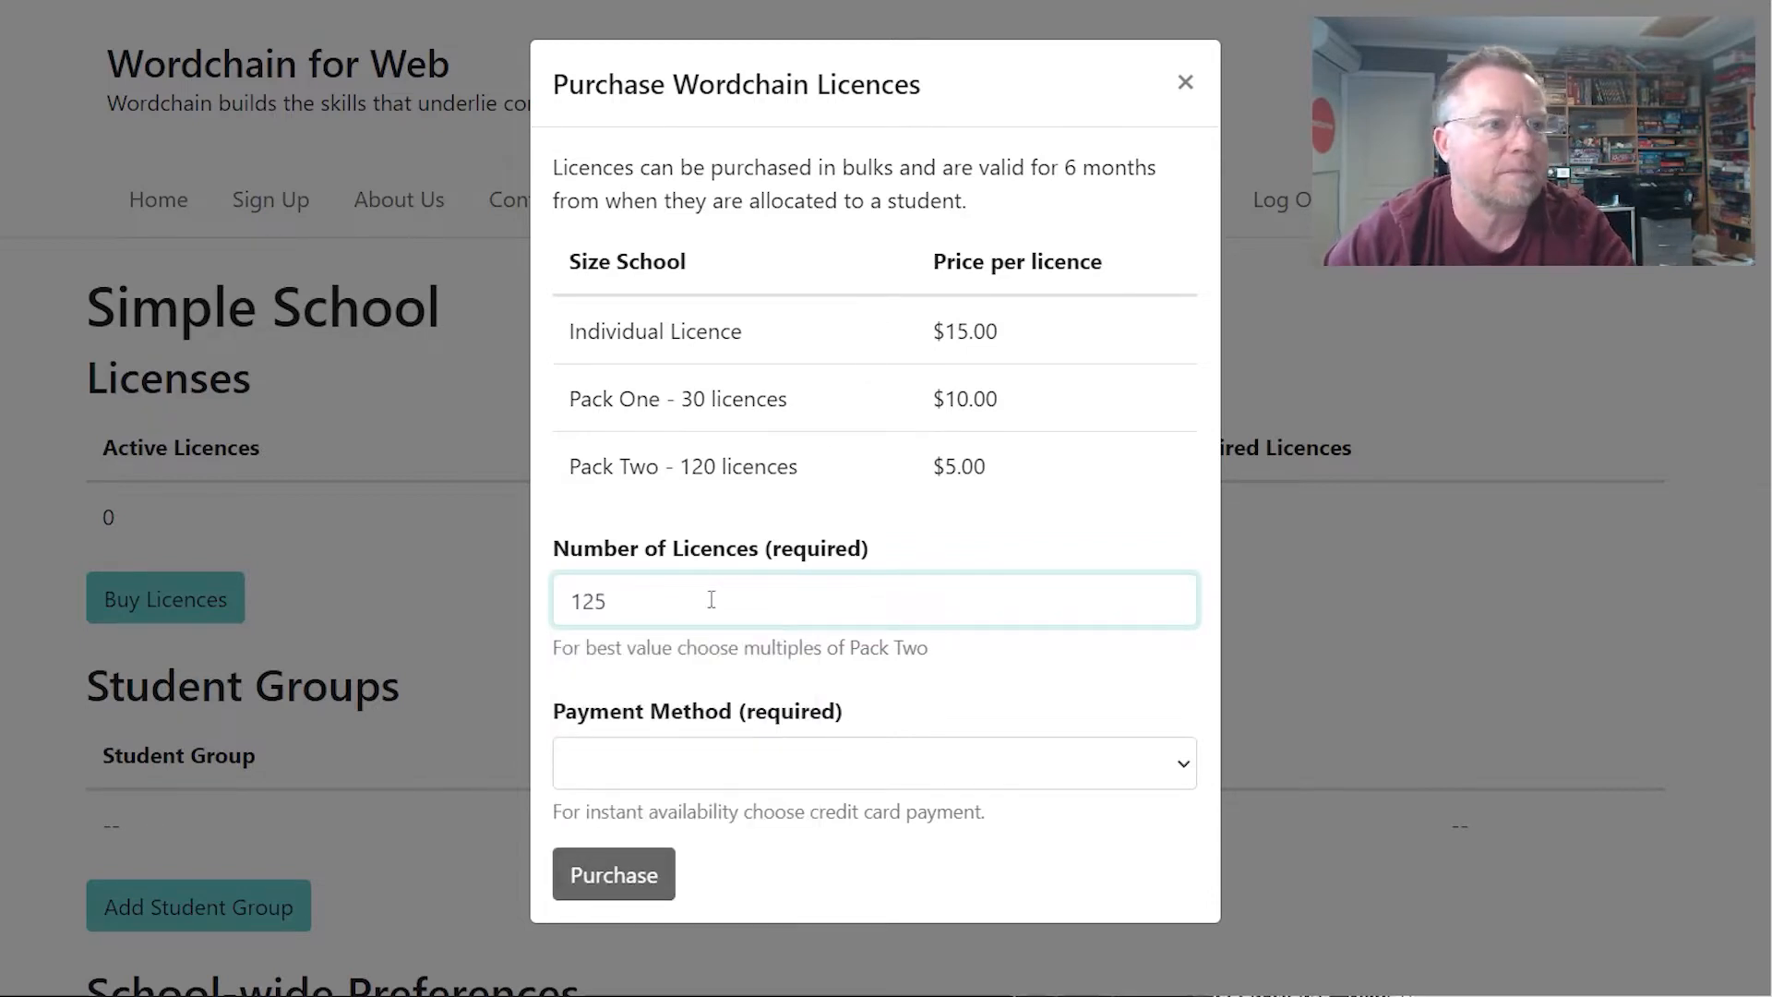
click(687, 772)
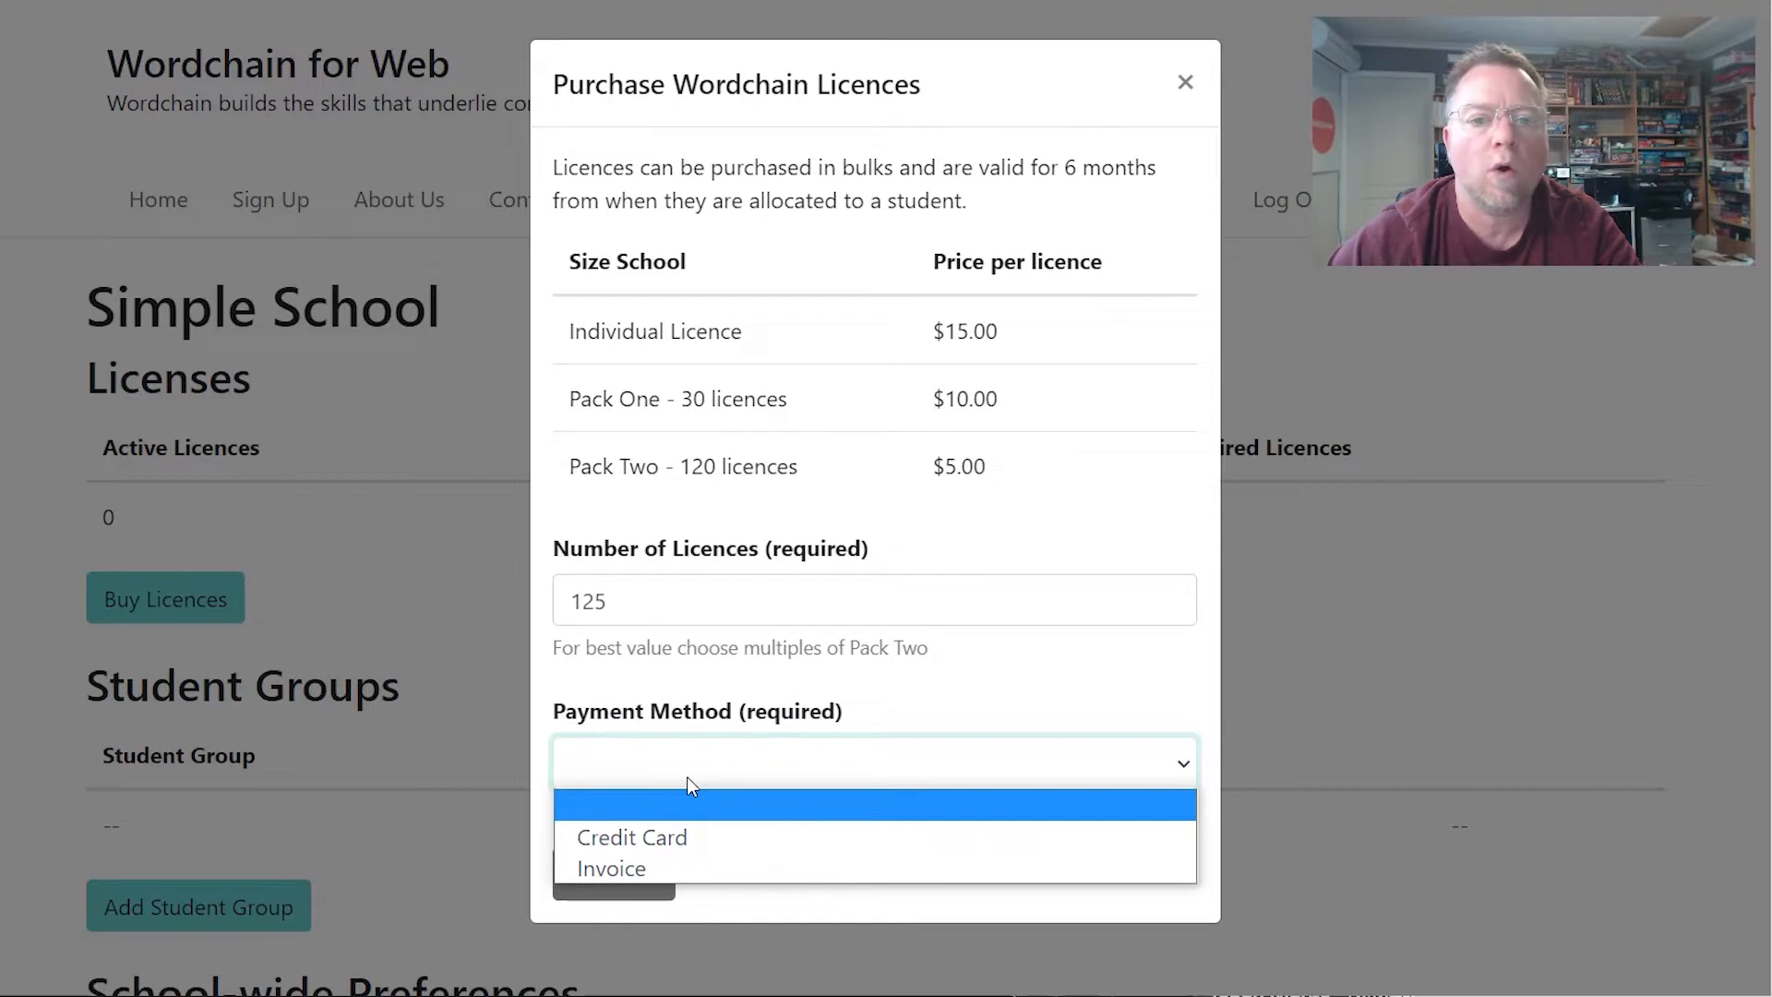
click(661, 861)
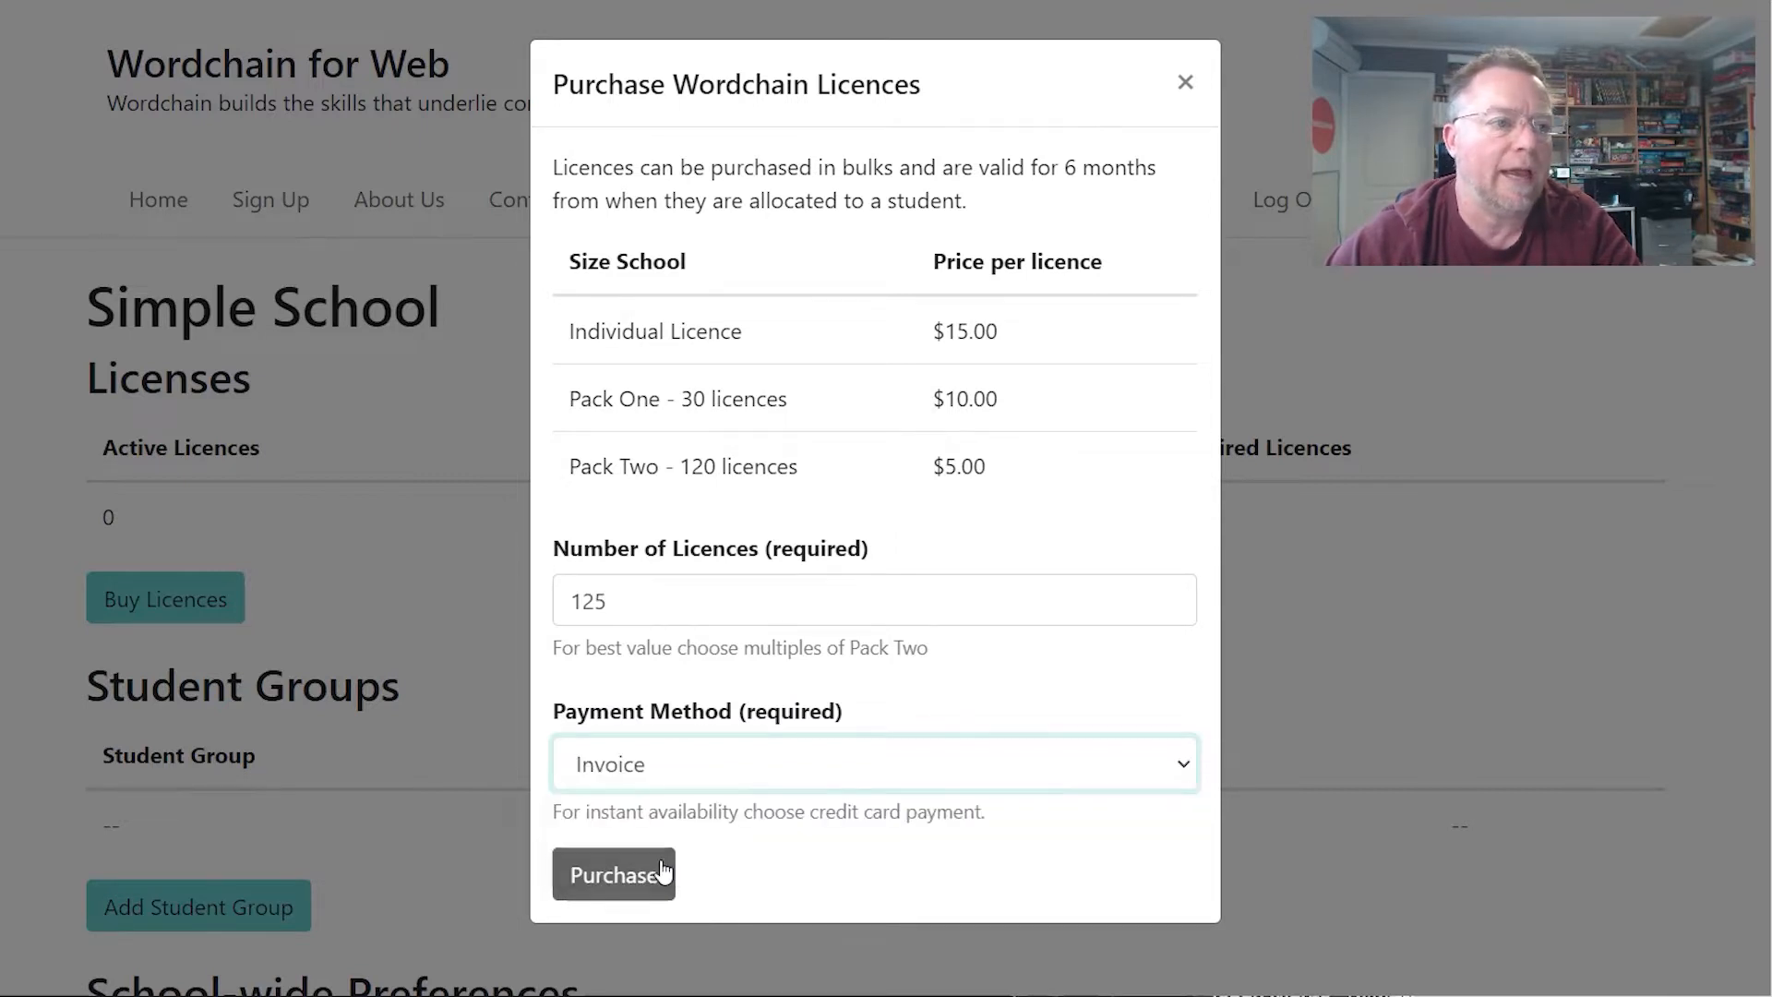
click(646, 889)
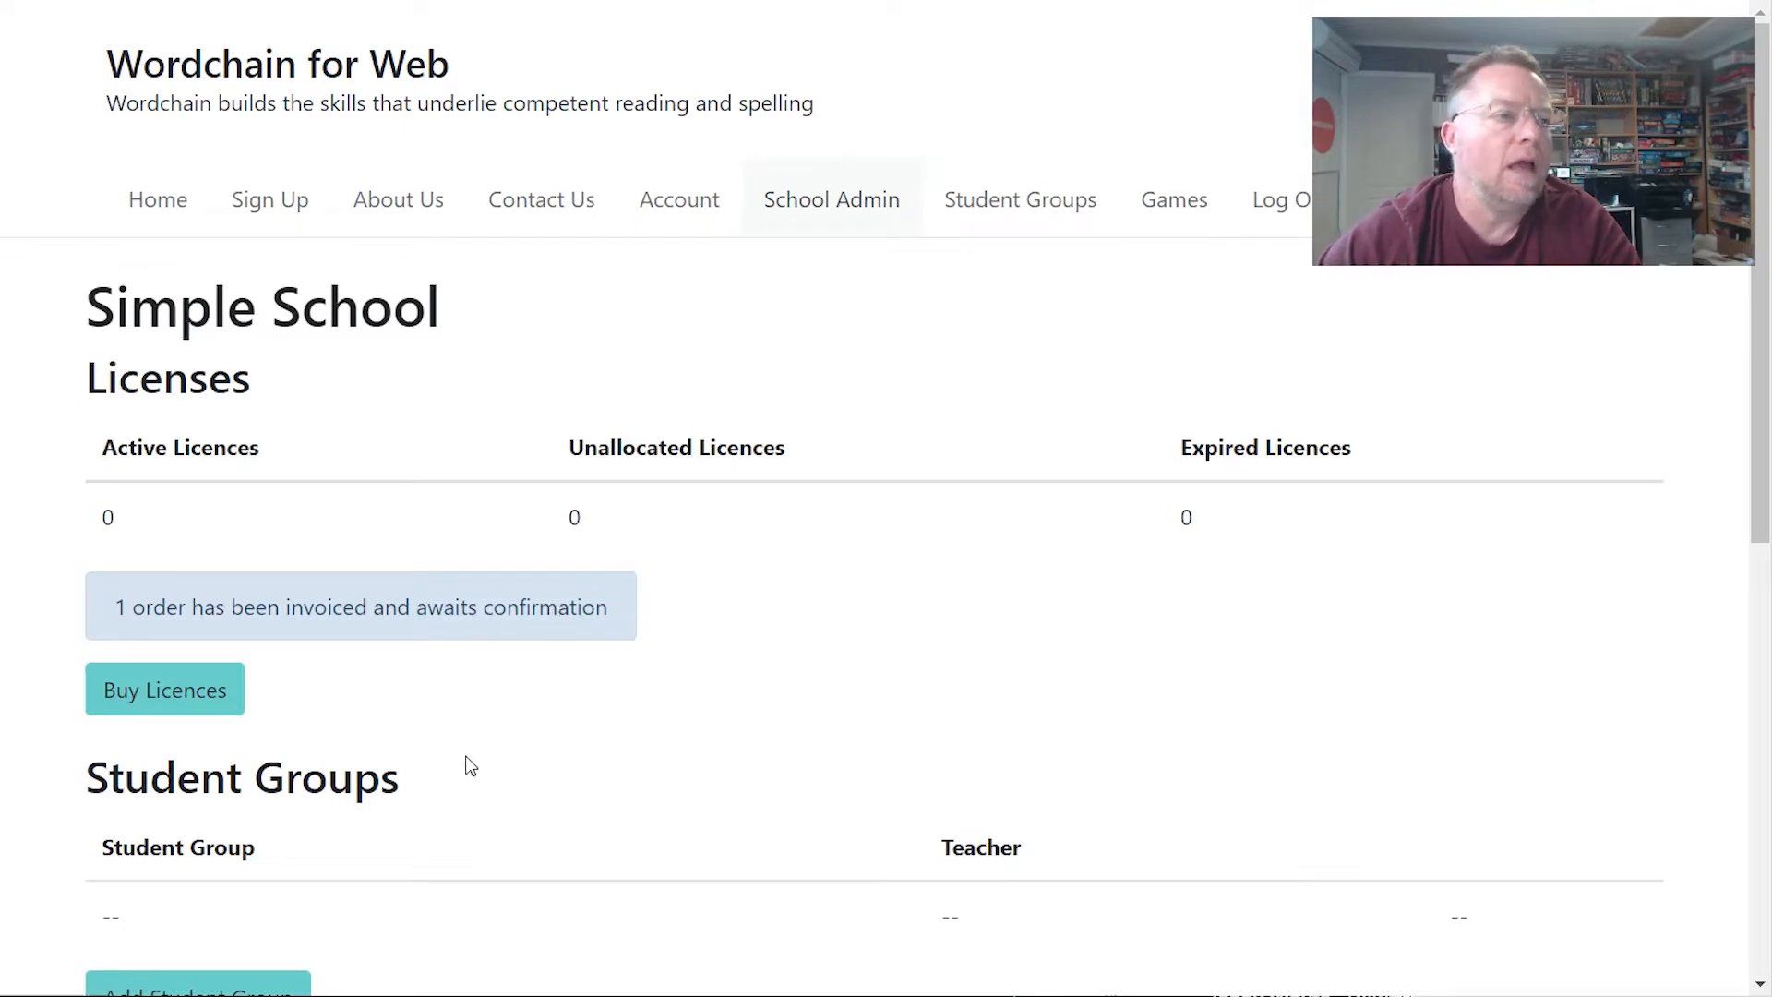
- Order 35 licences paid by Credit Card, reaching the NZ$350.00 Stripe checkout
click(200, 703)
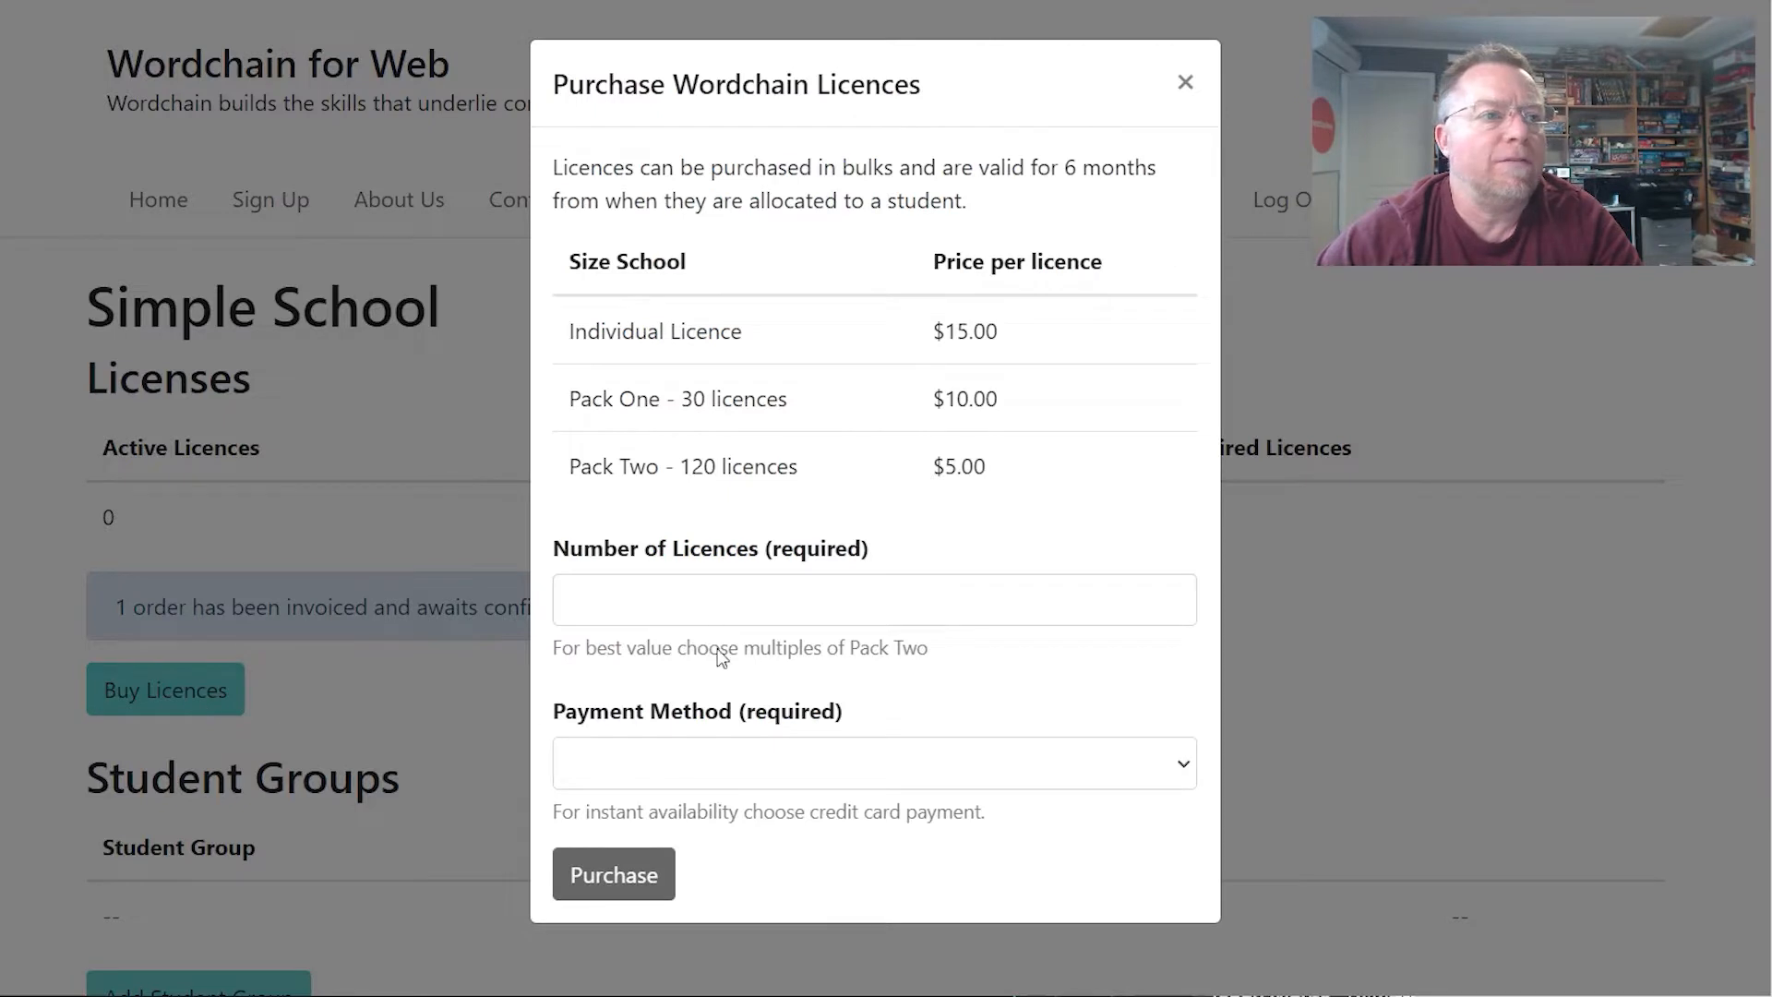
click(633, 617)
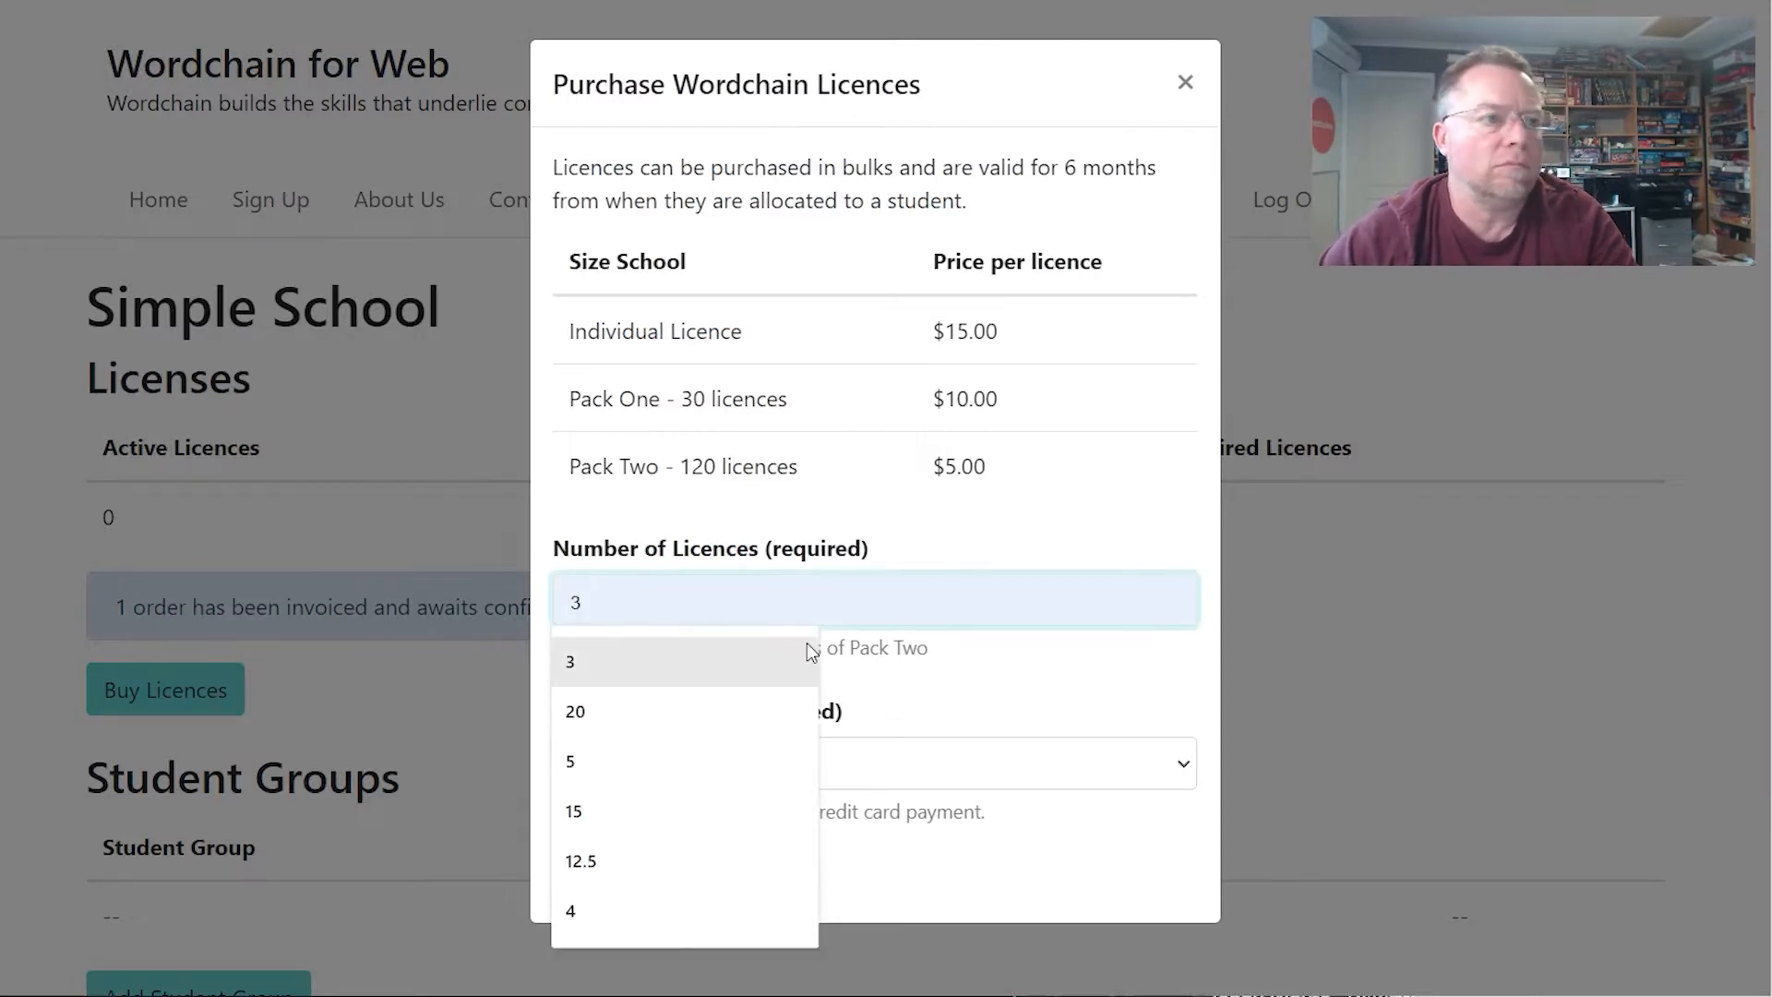
text(354)
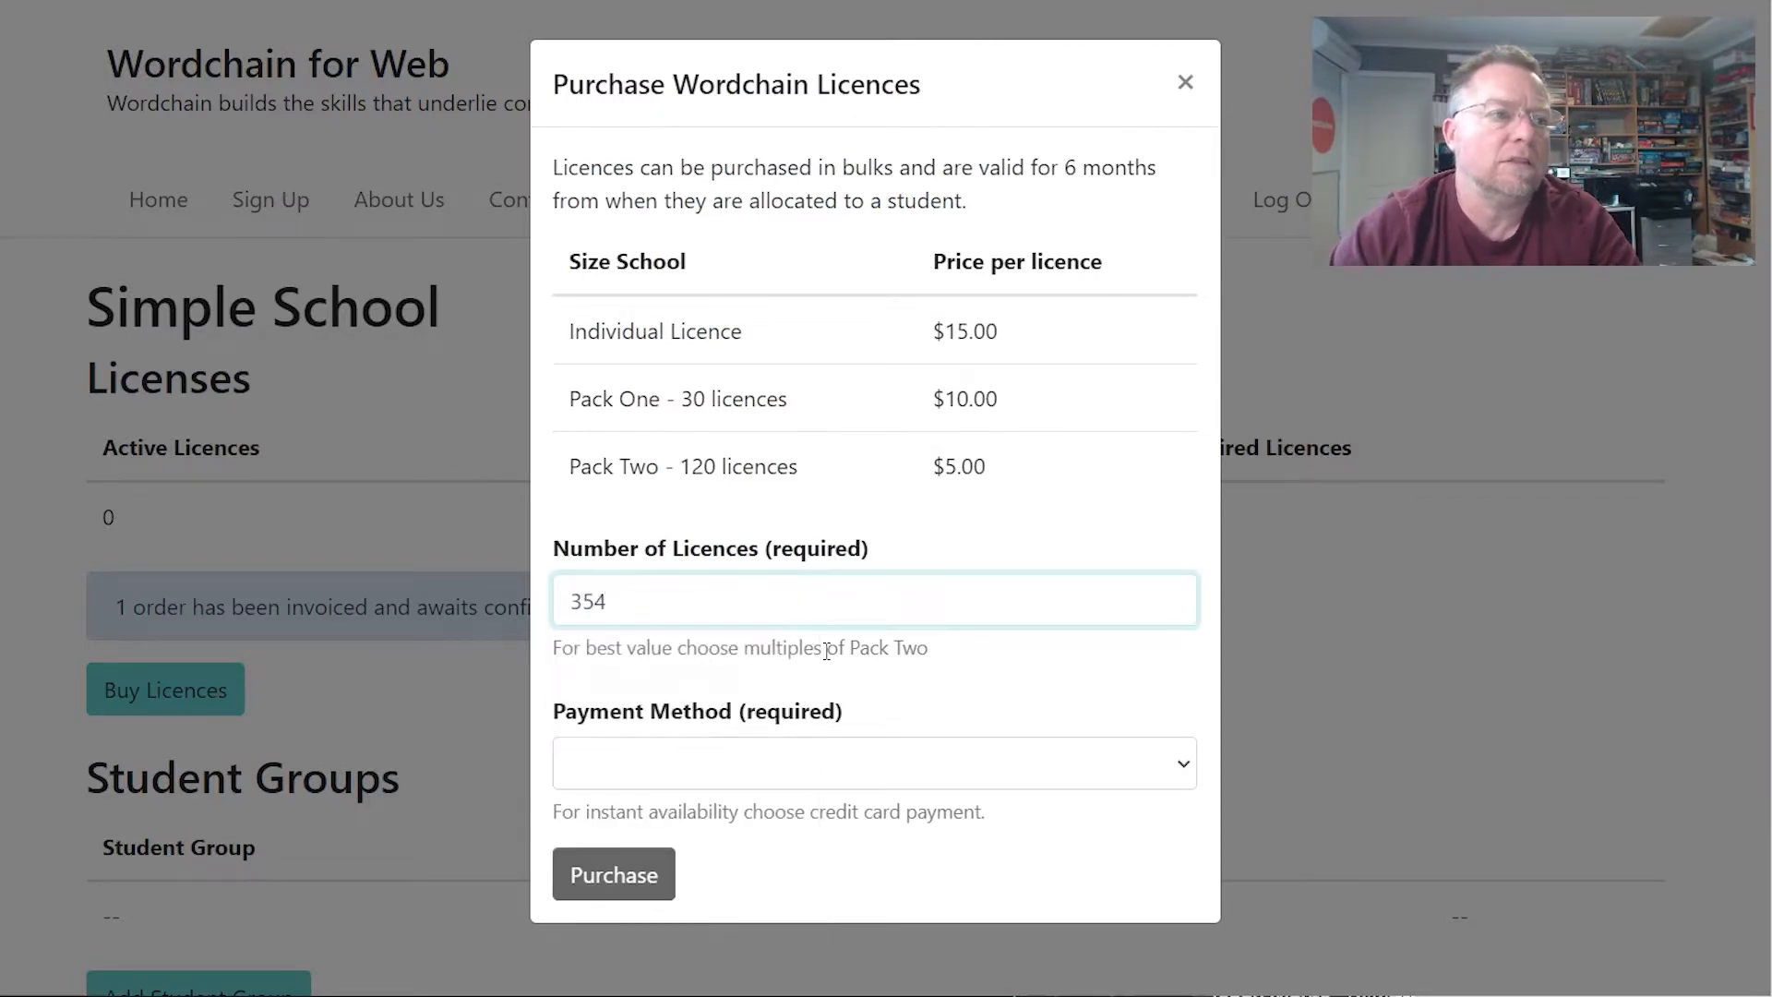
key(BackSpace)
click(775, 785)
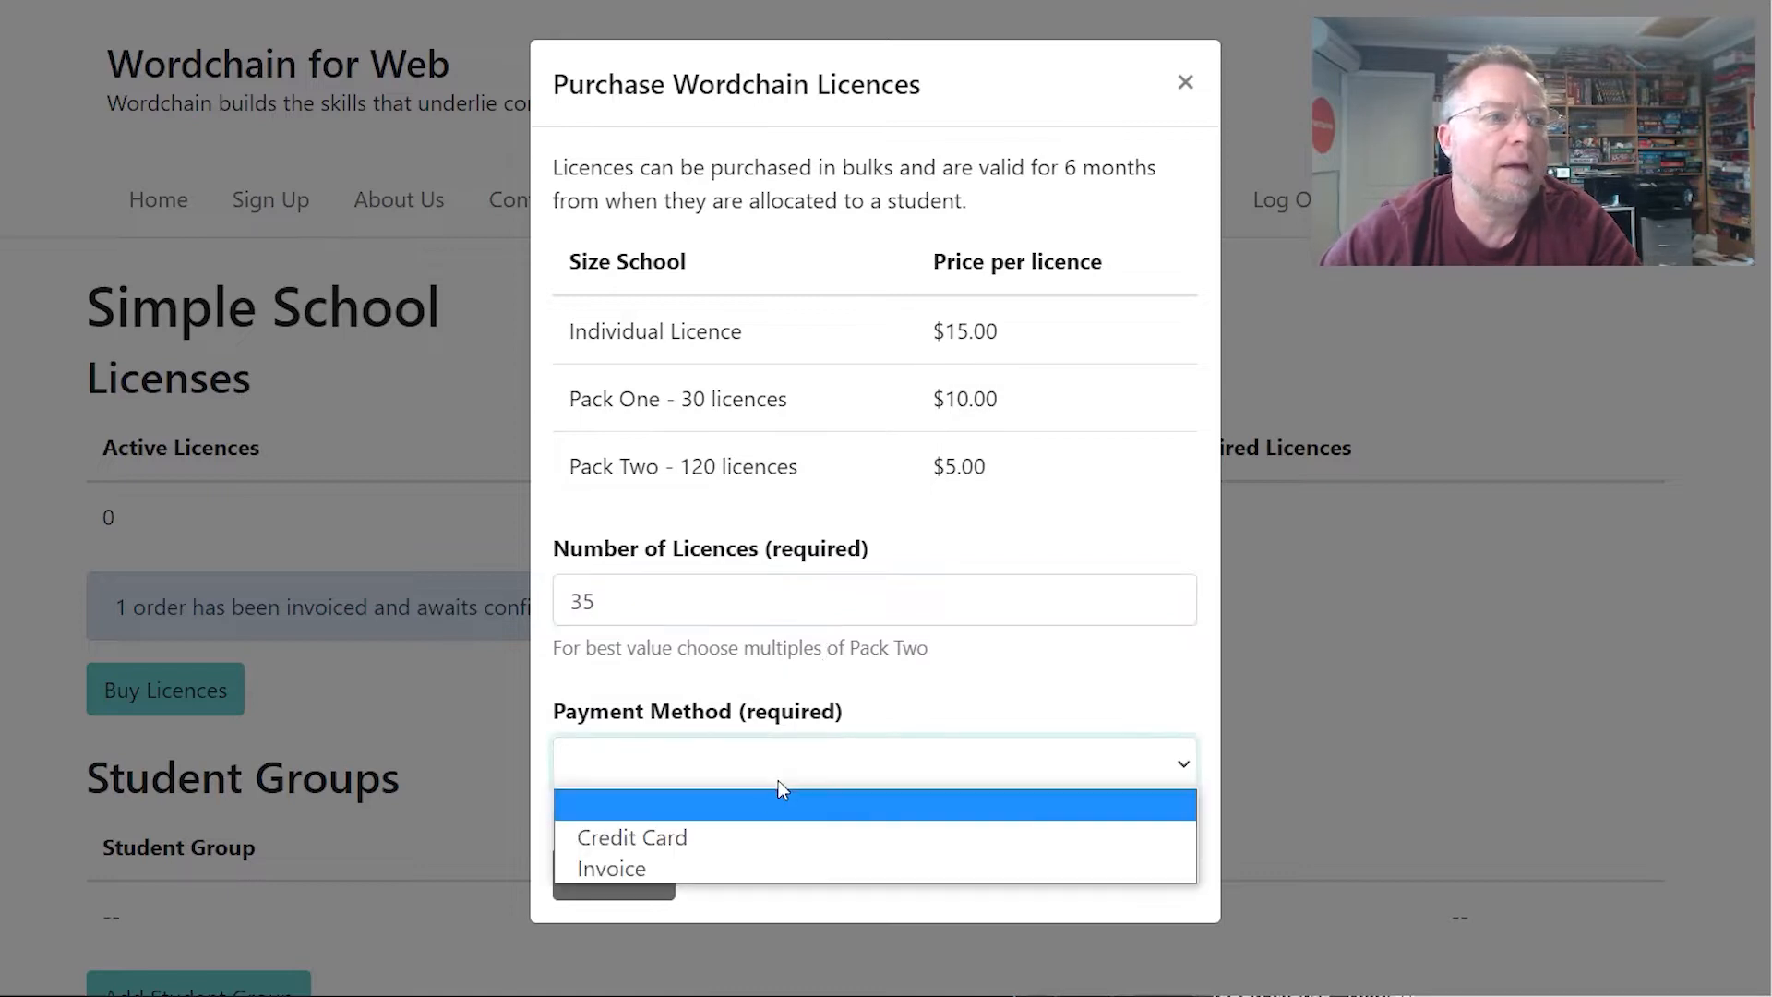
click(746, 834)
click(618, 884)
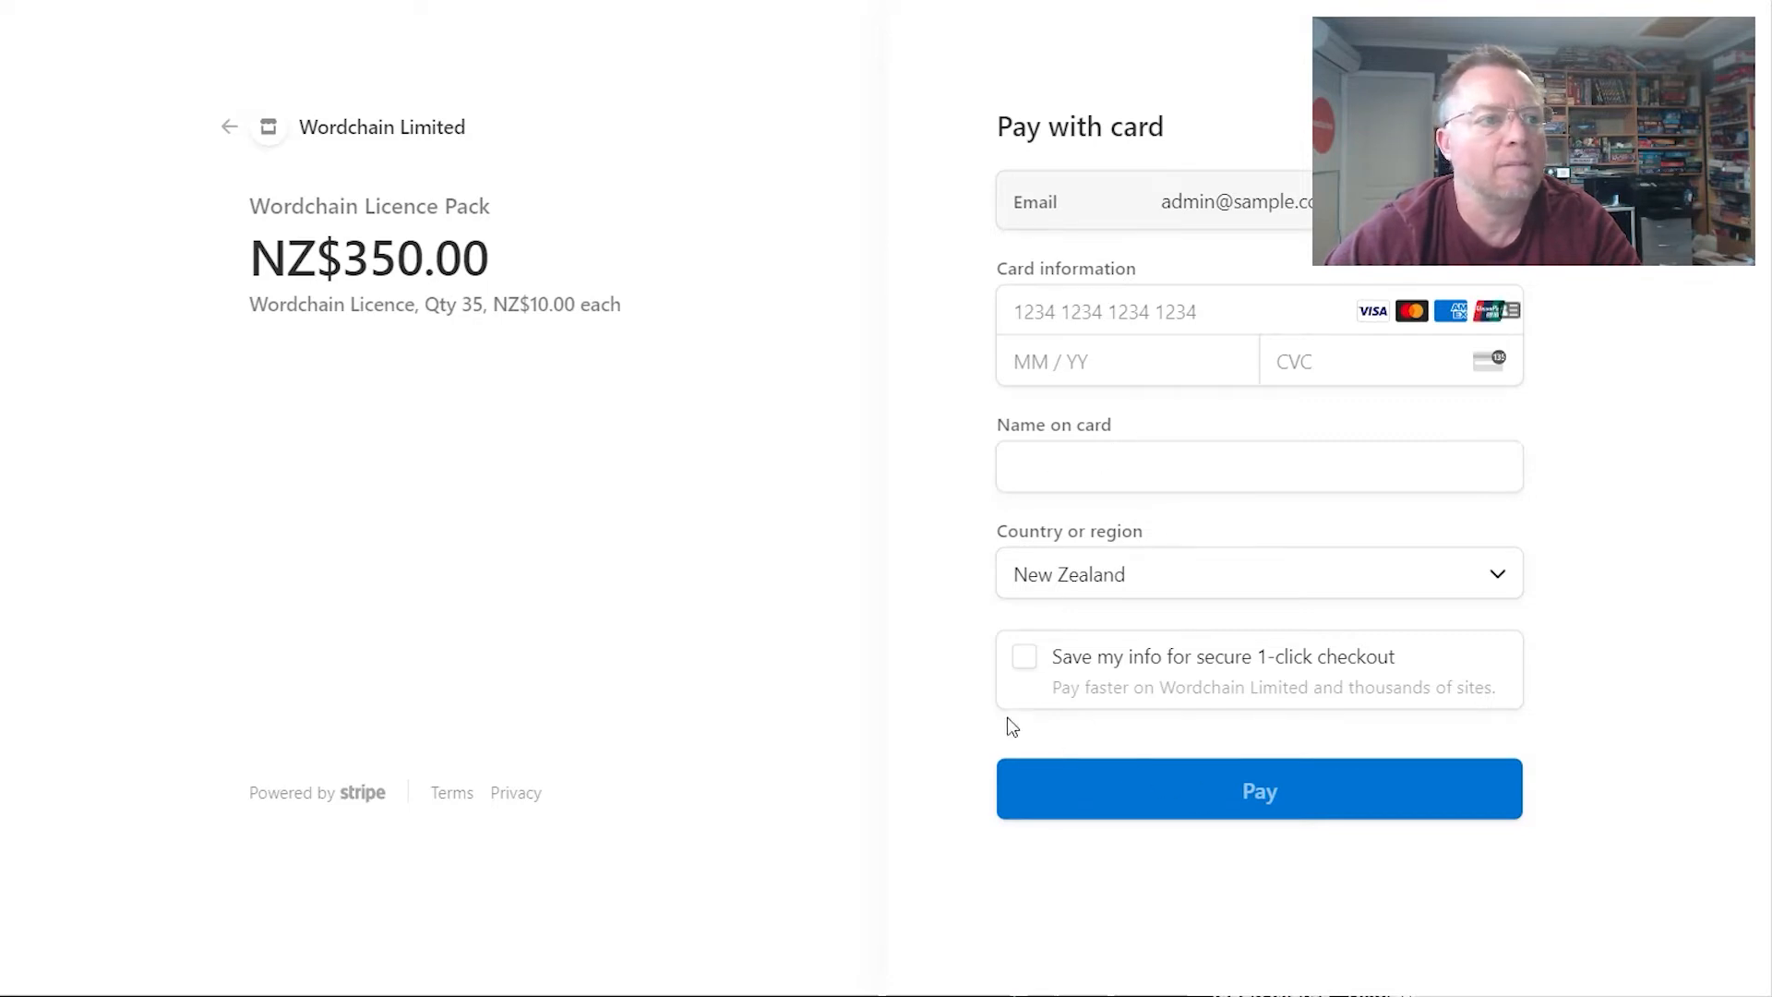
- Leave Stripe Checkout via the back arrow beside Wordchain Limited, returning to School Admin
click(222, 138)
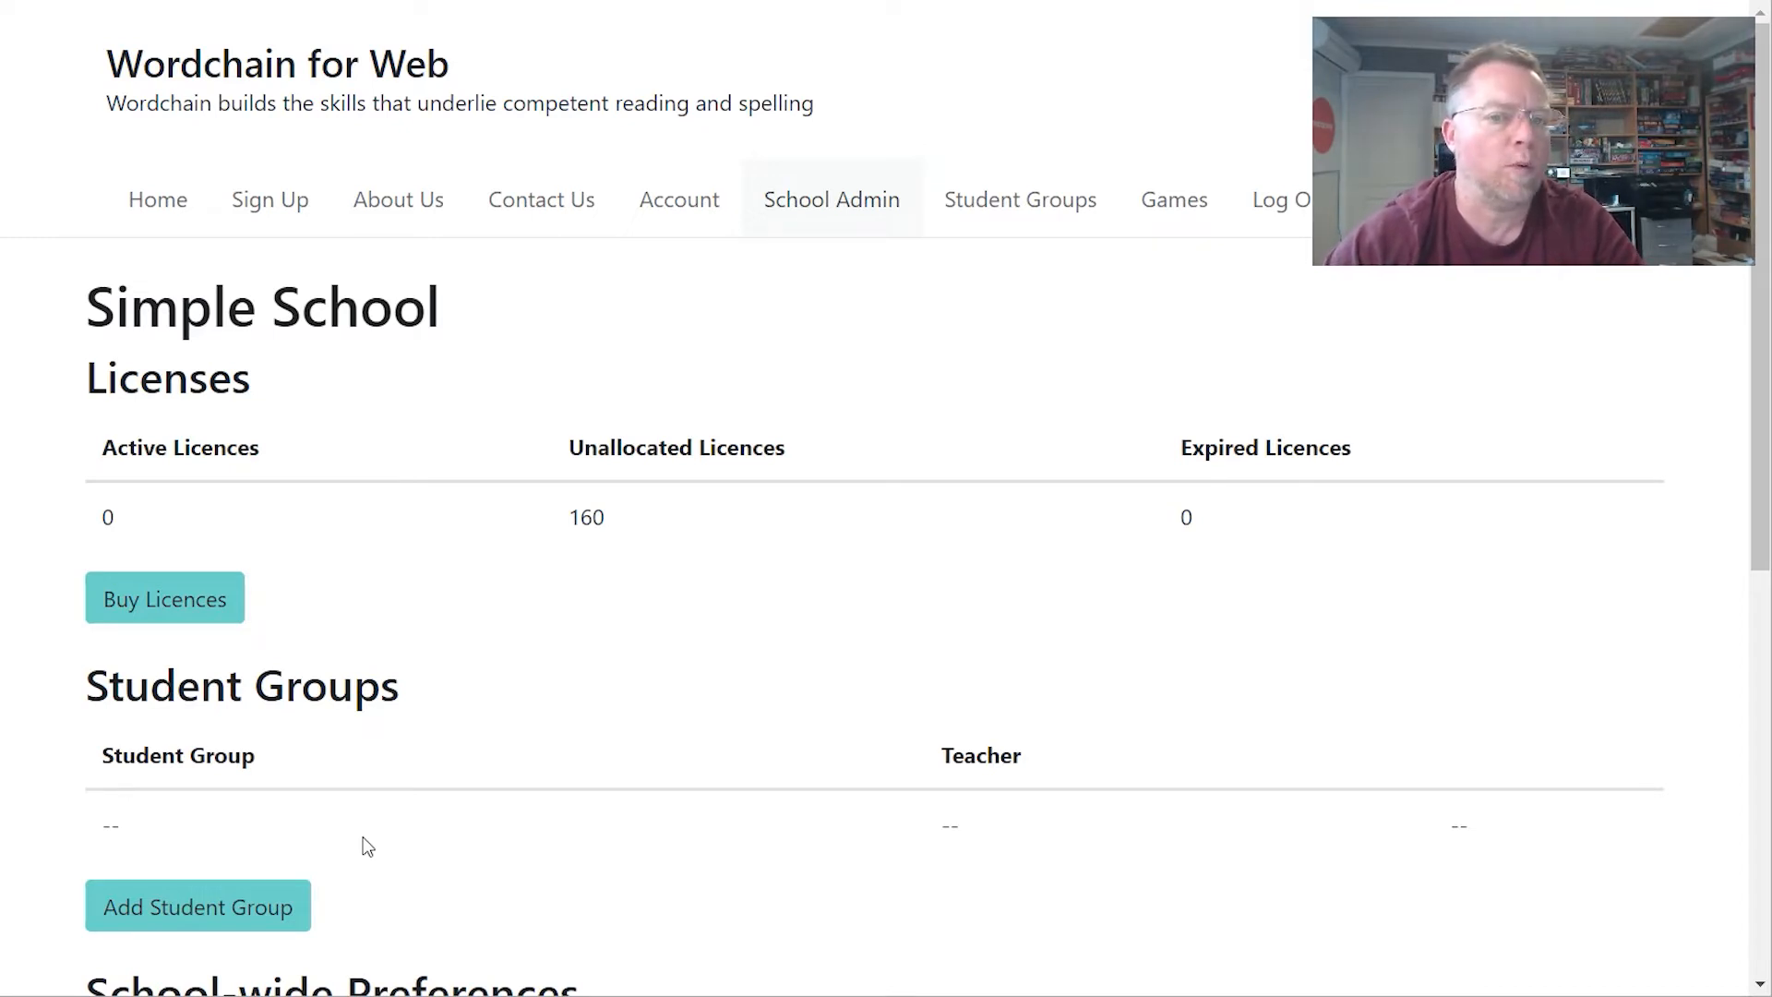
- Create the student group 'Class 1' assigned to its teacher's e-mail address
click(215, 916)
click(831, 227)
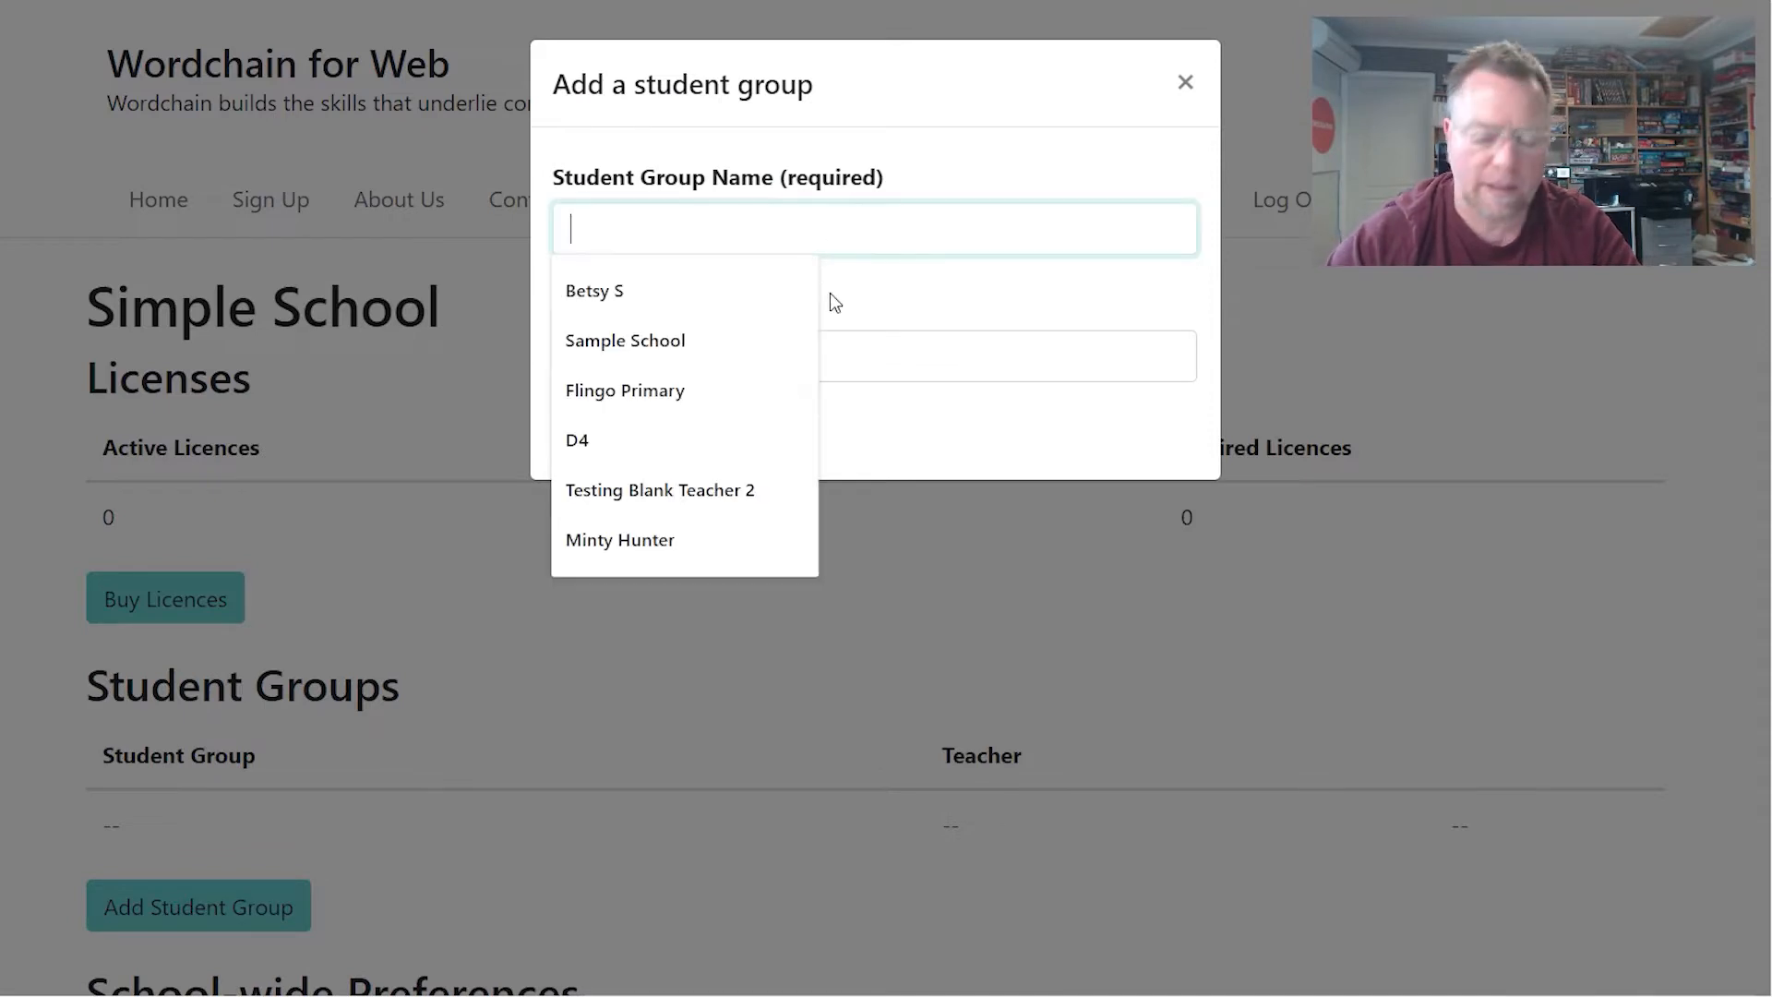
text(Class 1)
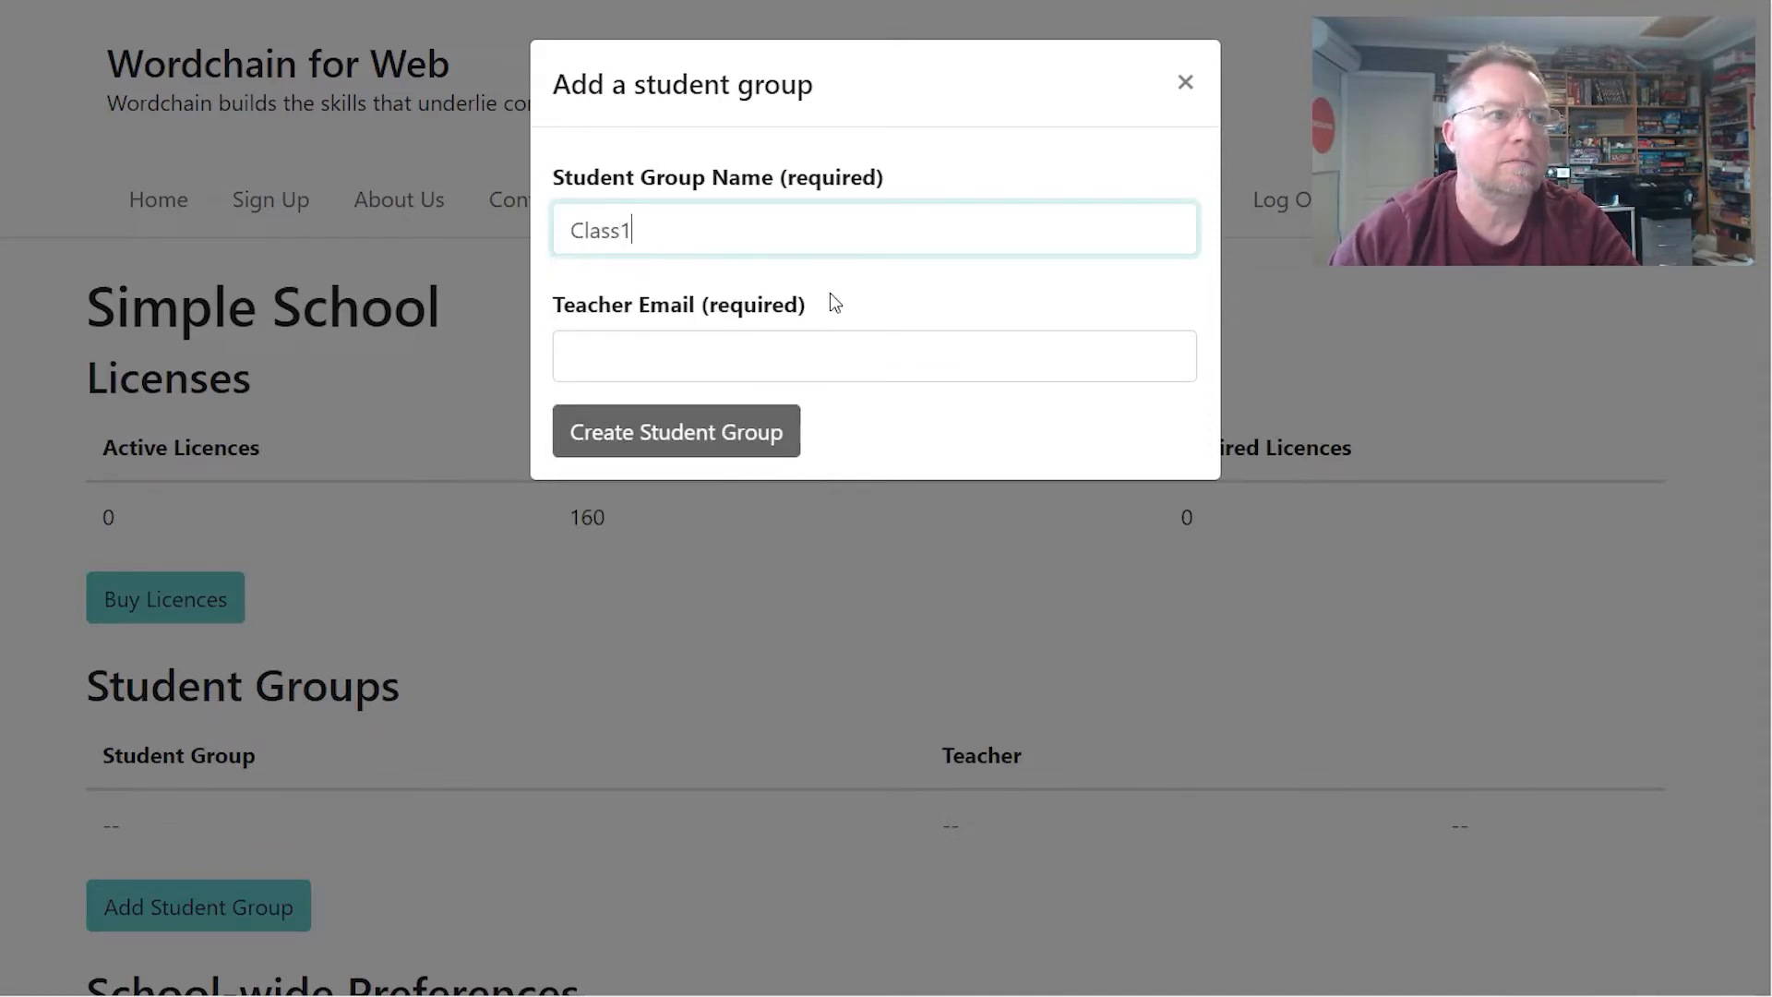
click(810, 360)
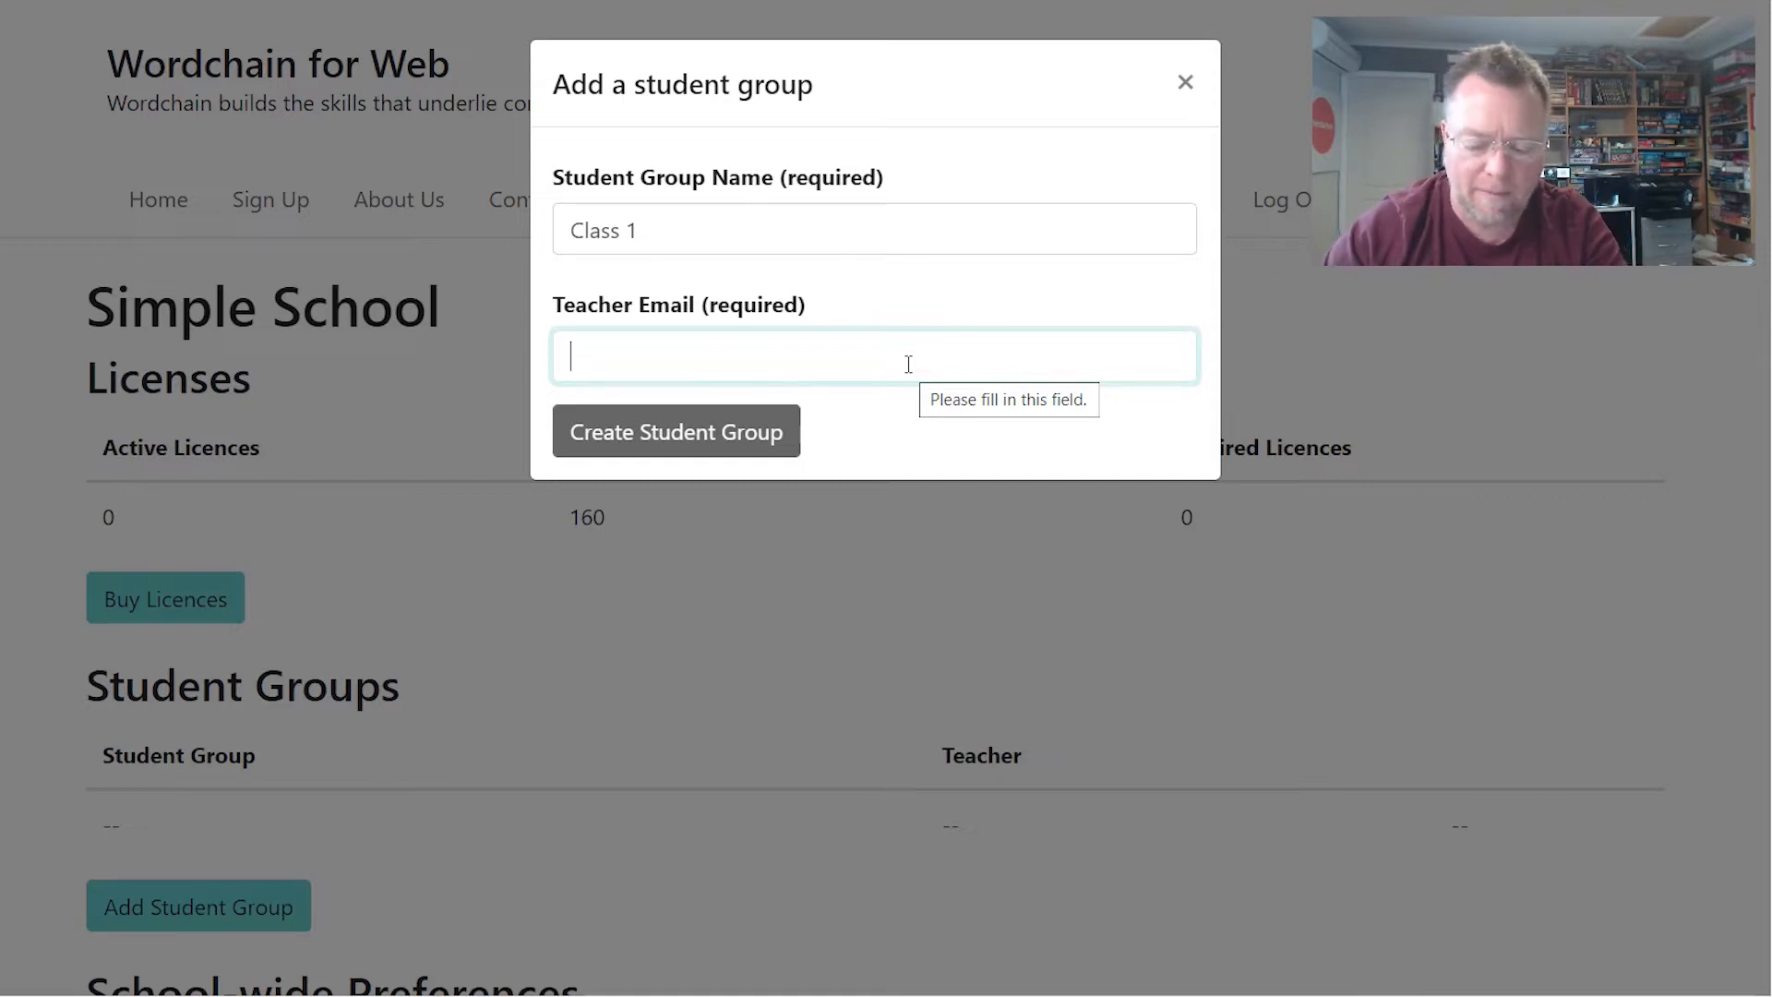
text(tea)
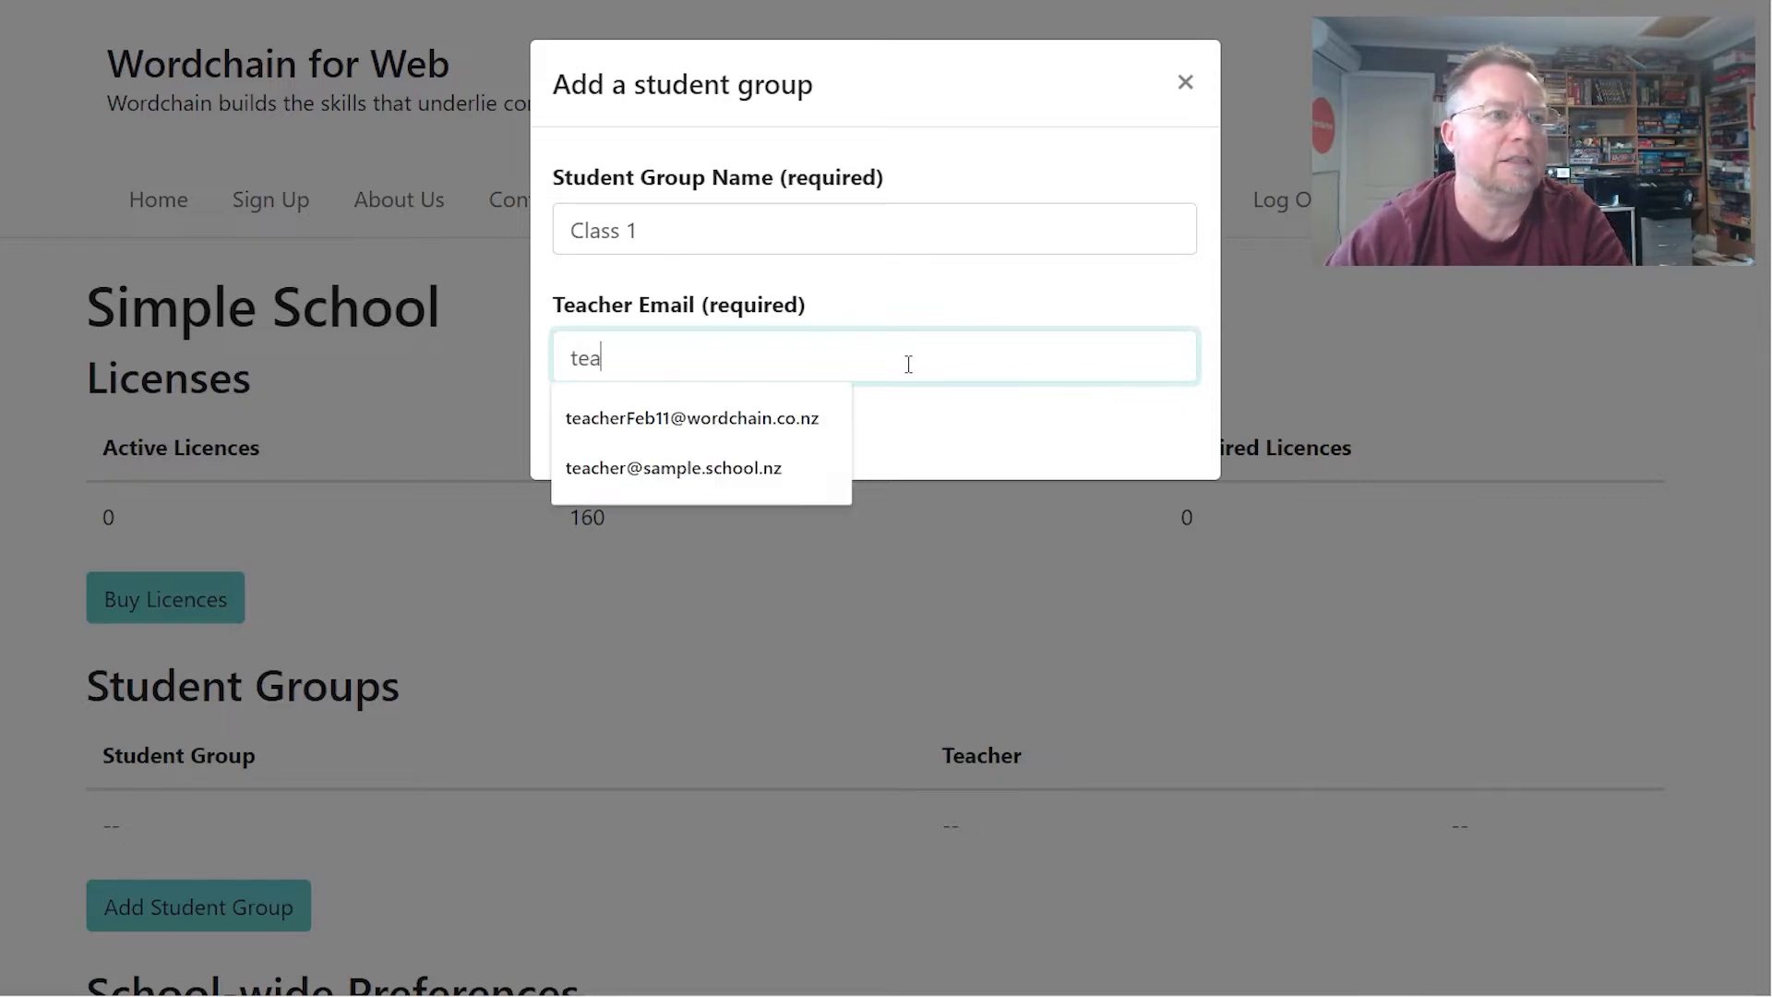
text(cher1@sample.com)
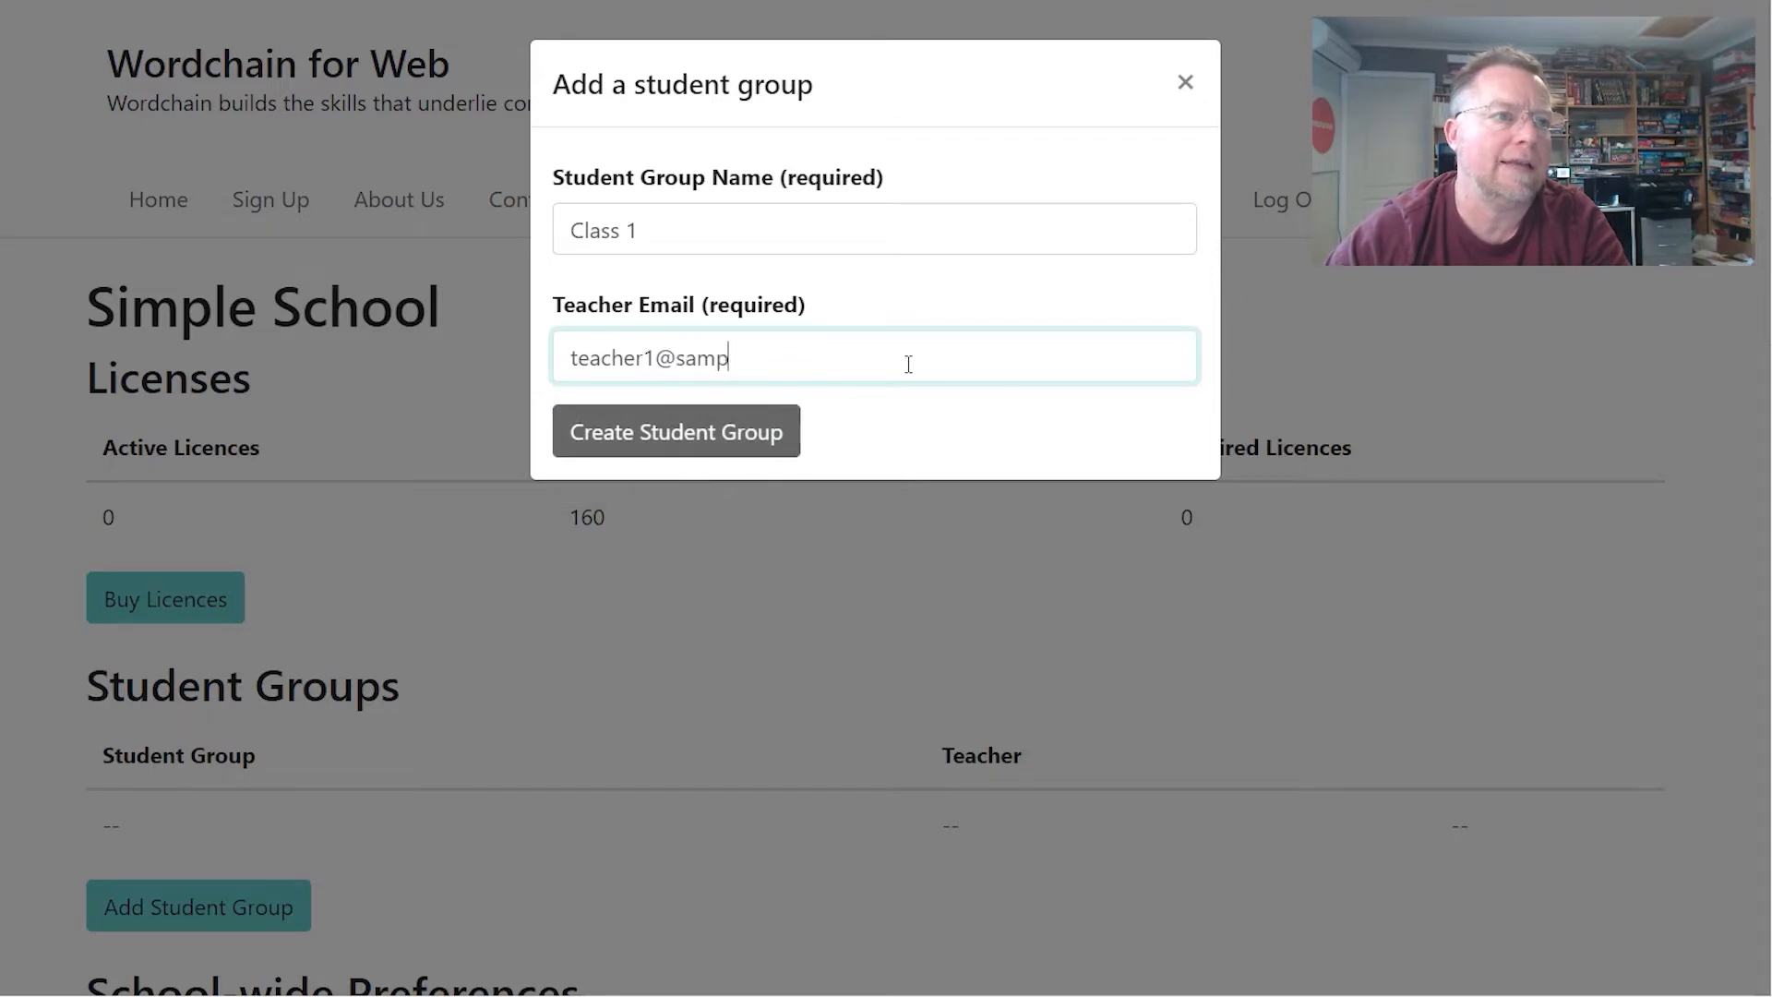
click(750, 432)
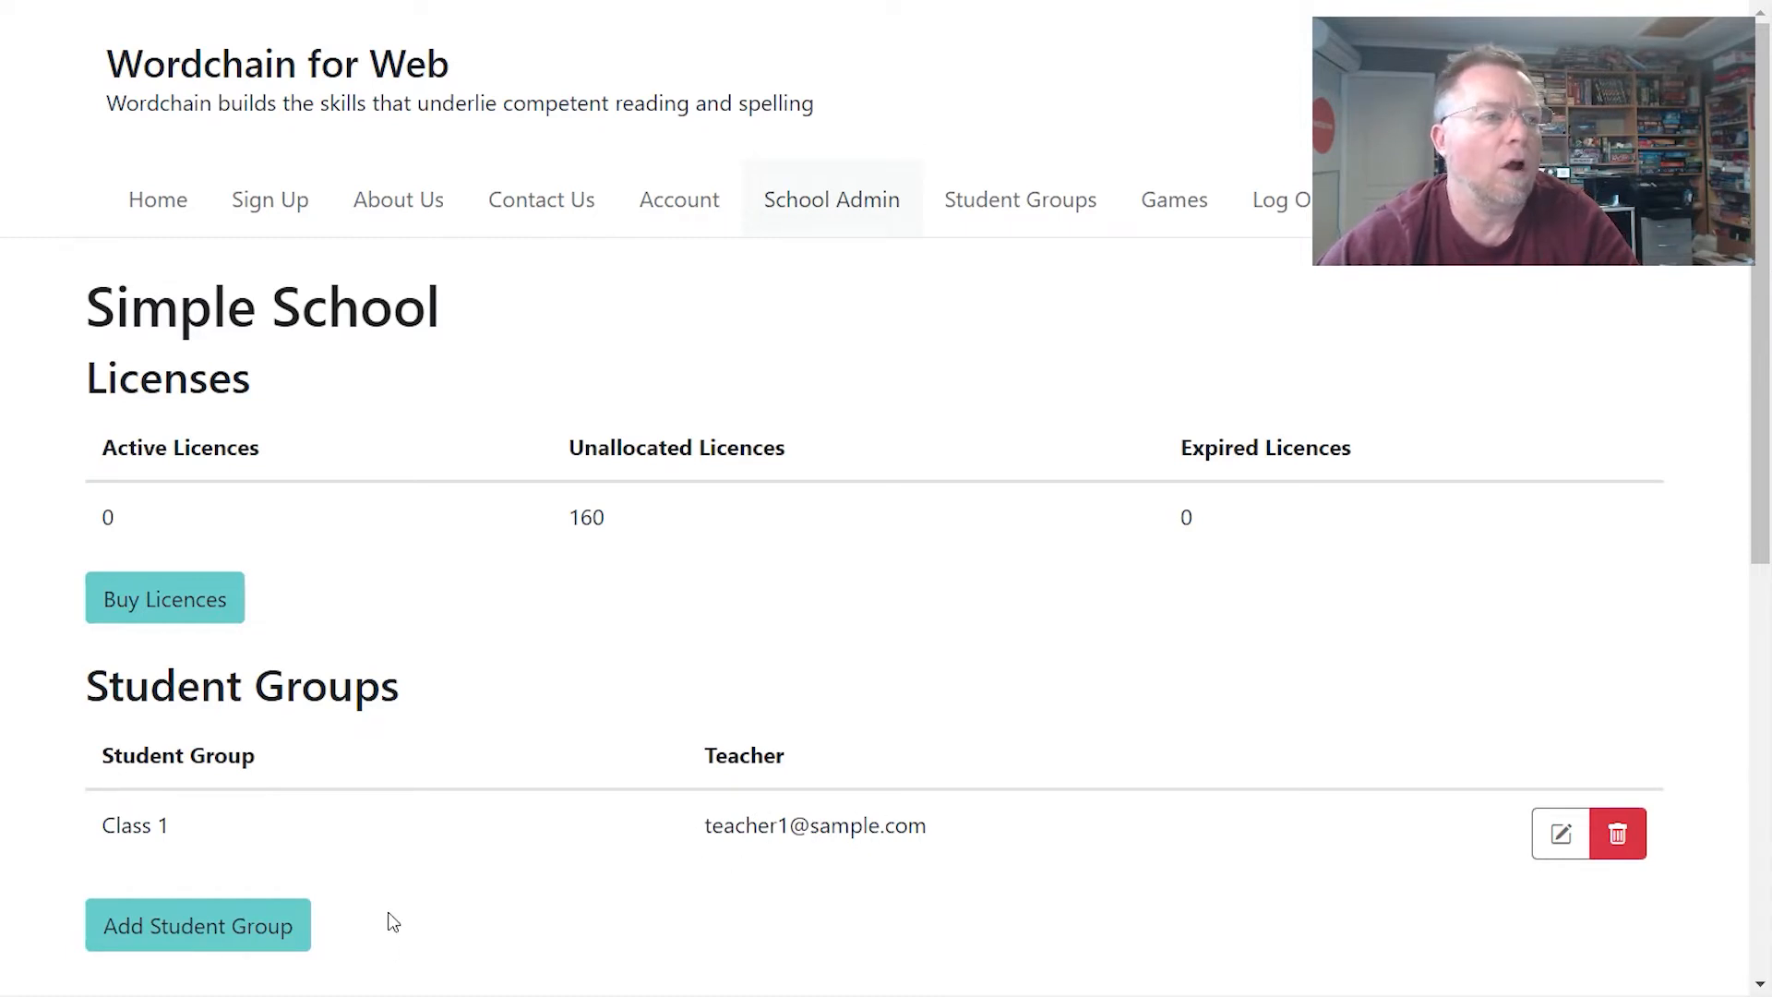
- Add the student group 'Class 2' with its own teacher's e-mail address
click(162, 928)
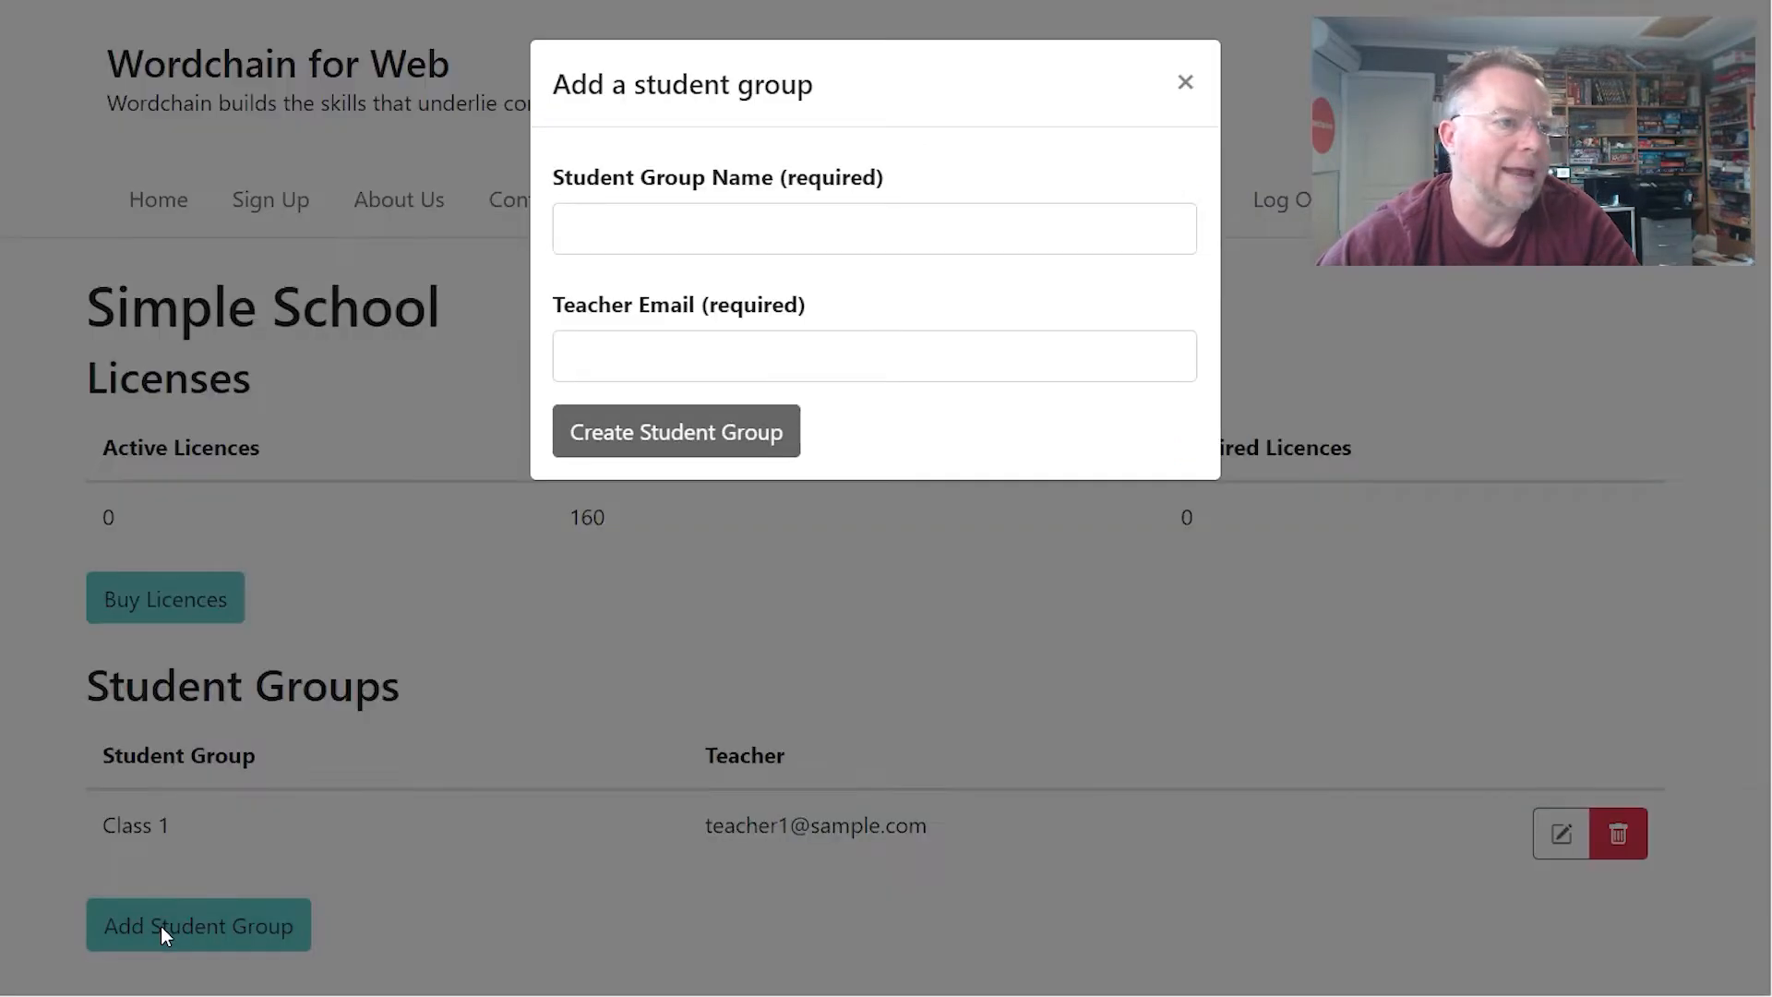
click(688, 230)
text(Cla)
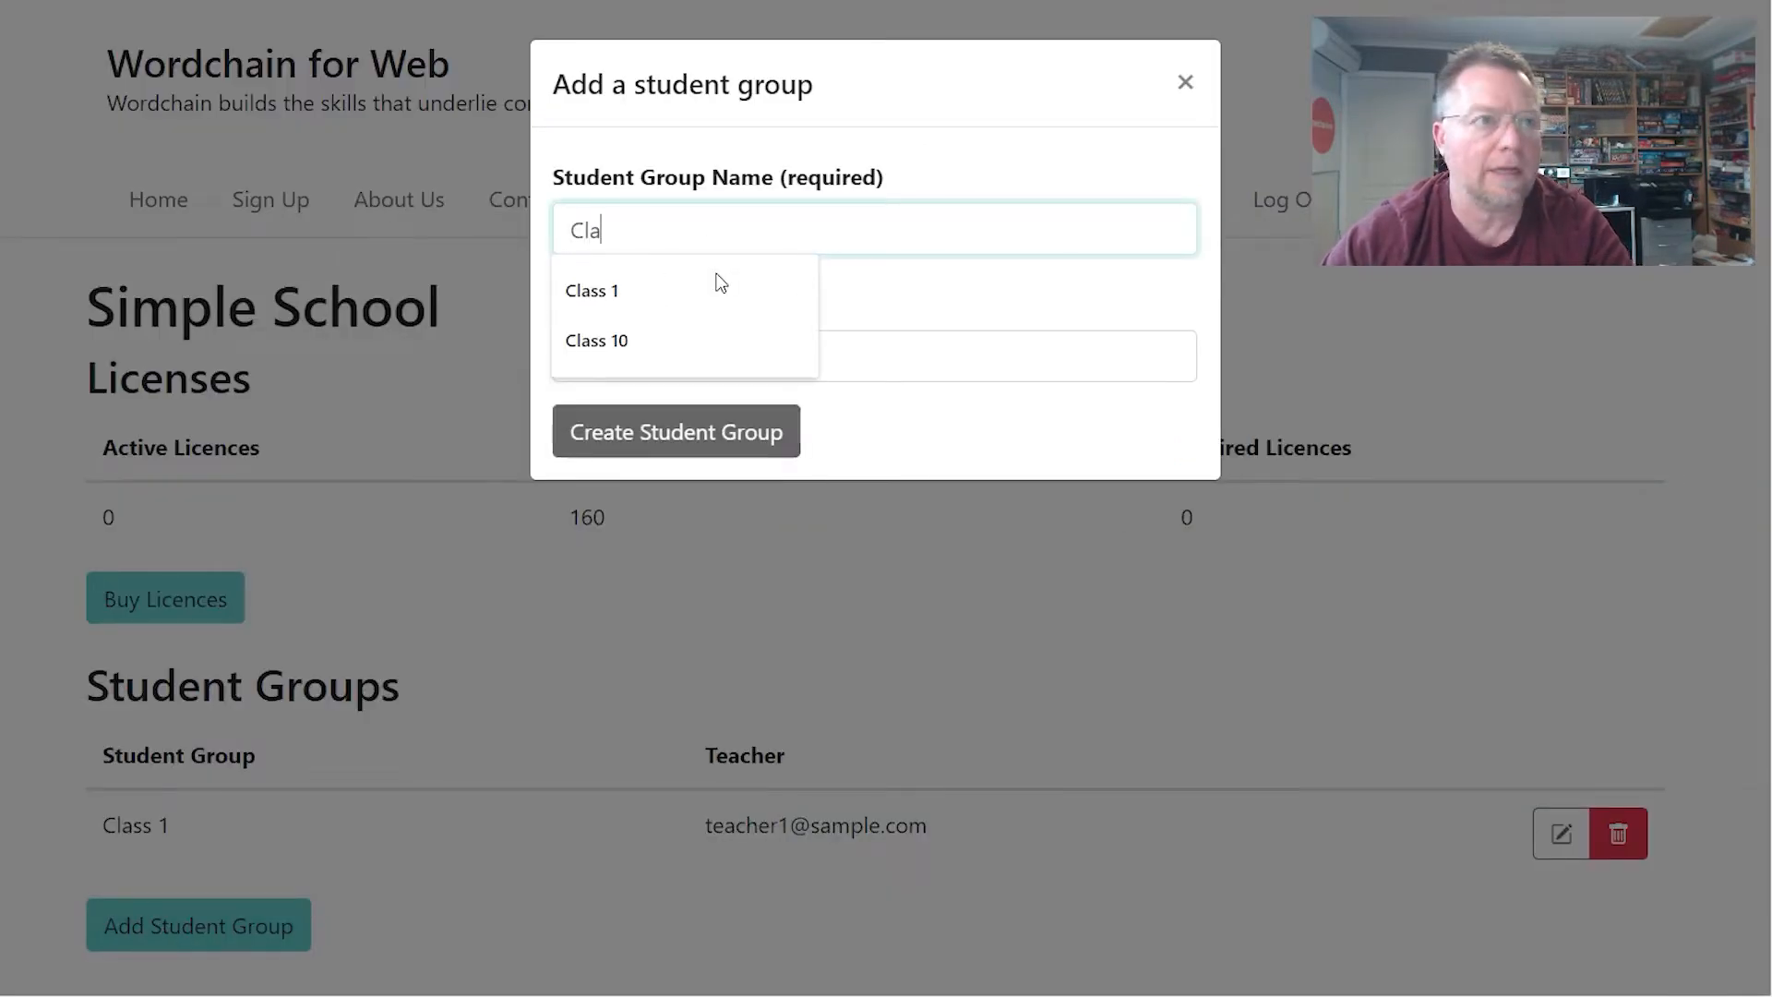
text(ss 2)
key(Tab)
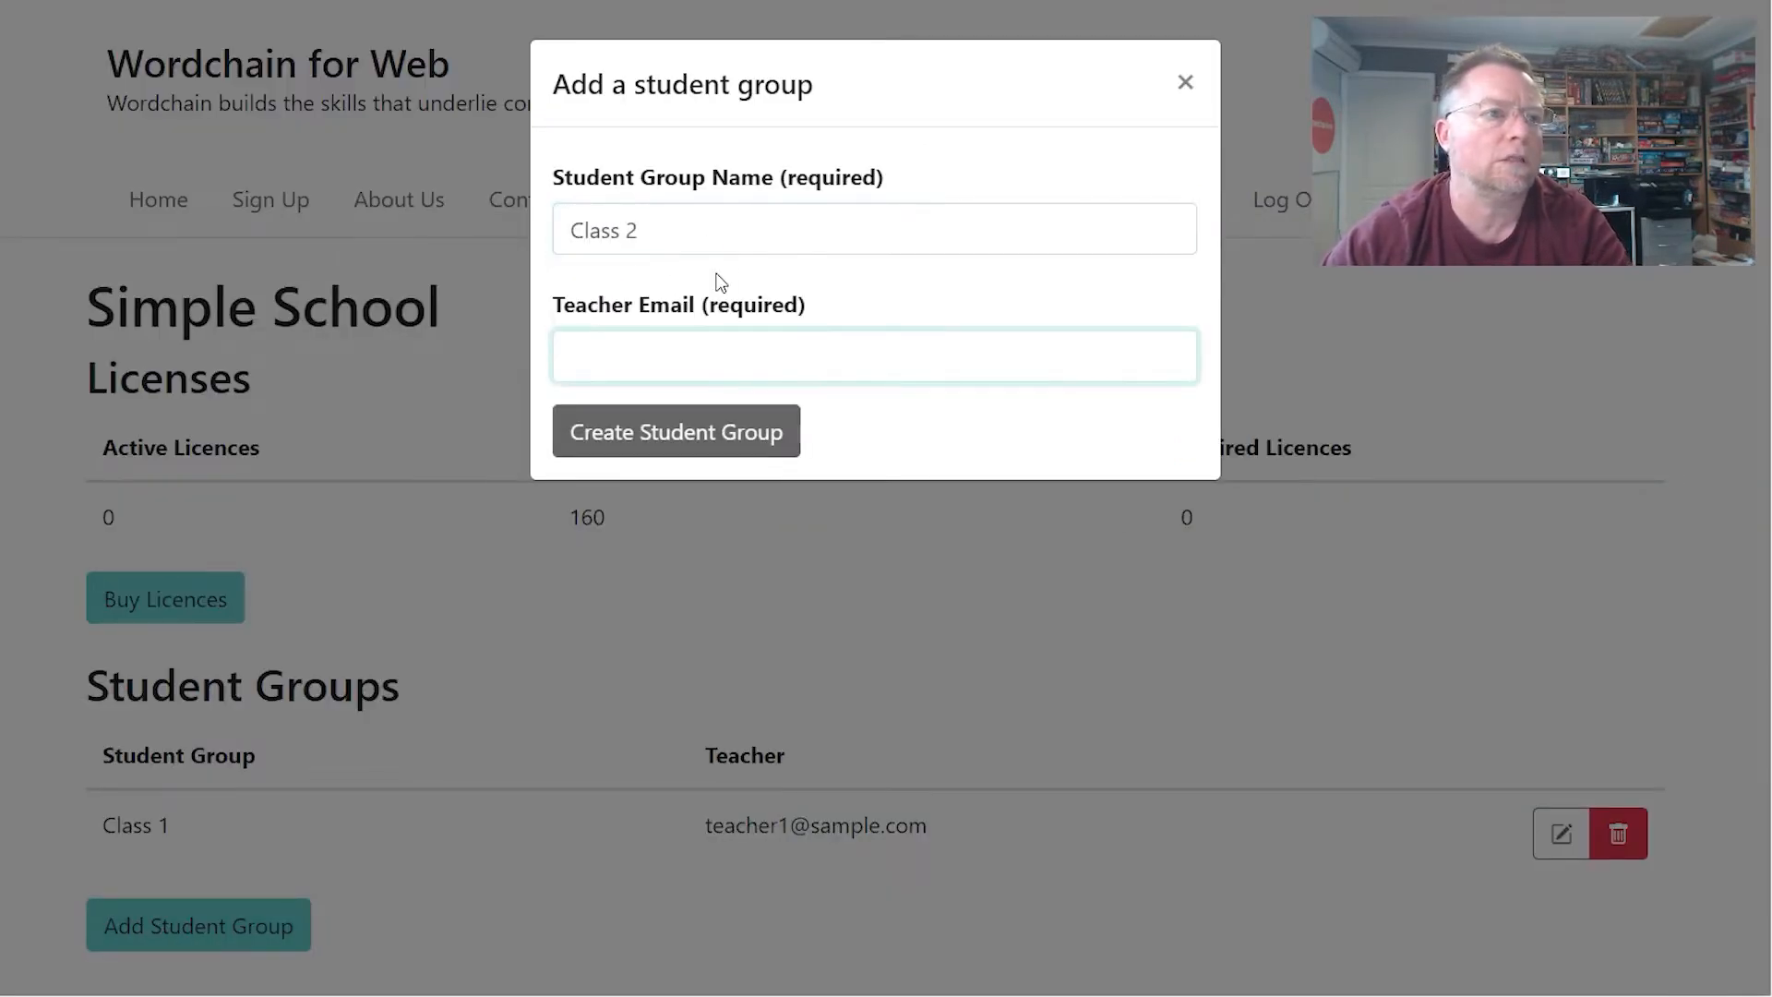
text(teacher2@sa)
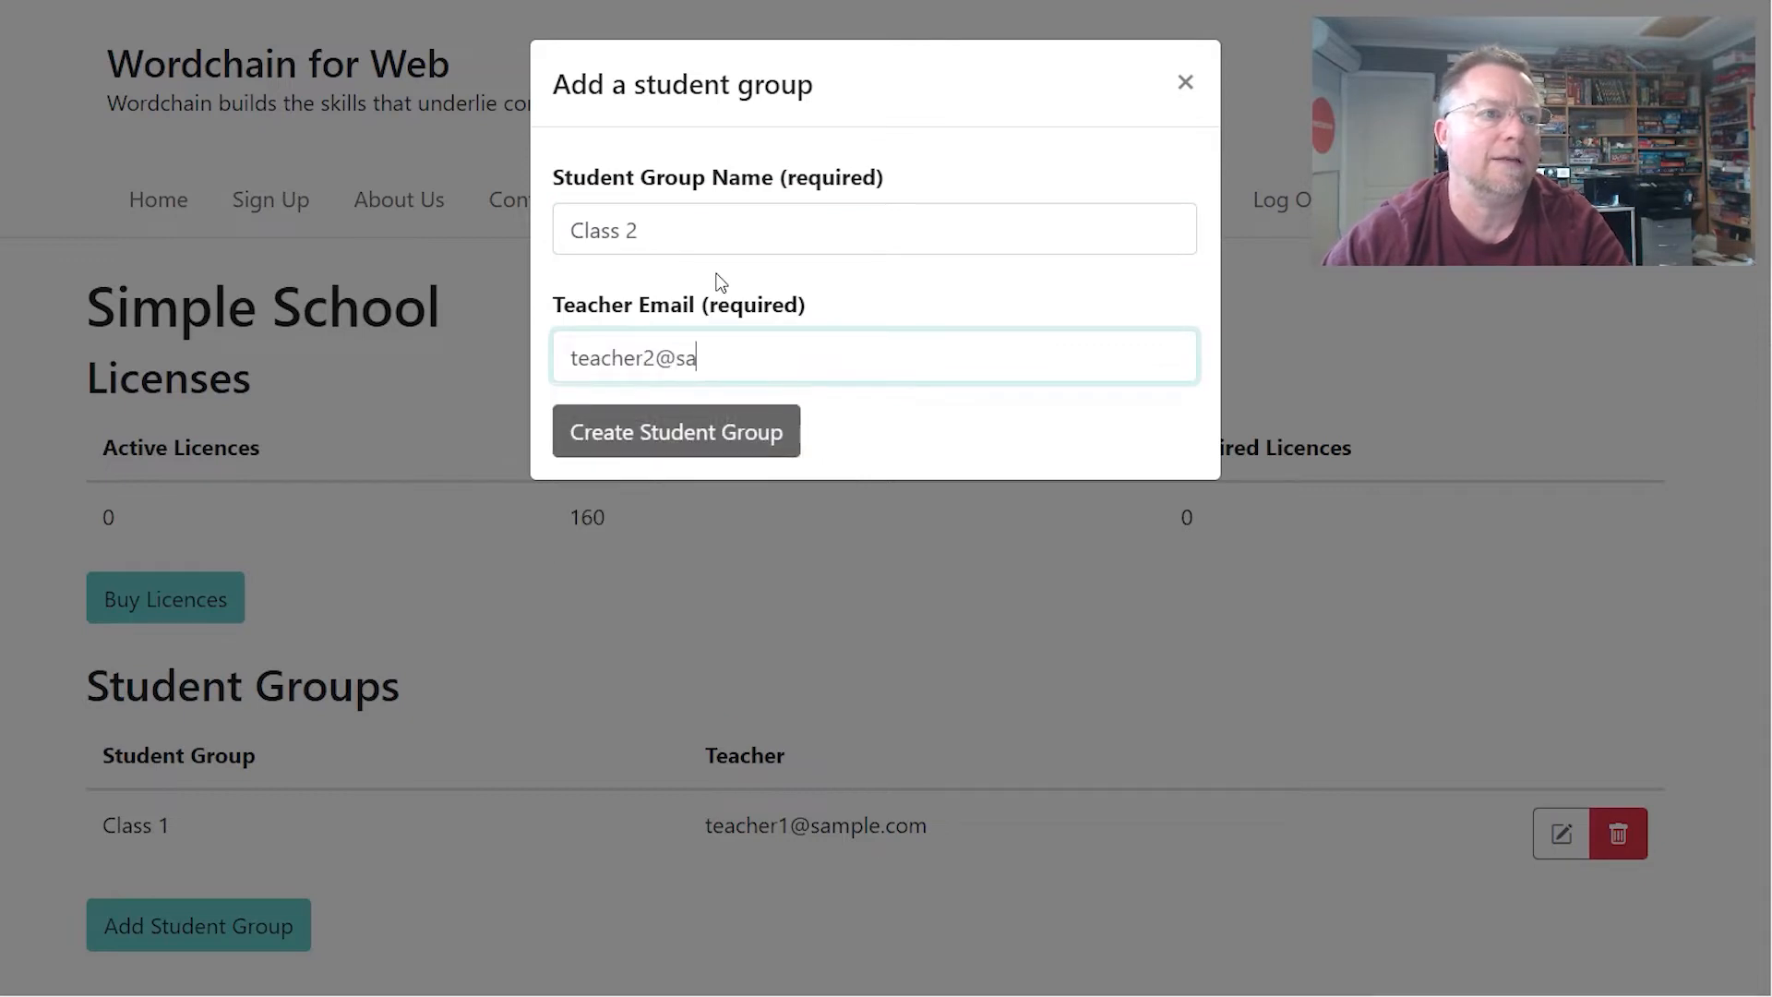
text(mple.com)
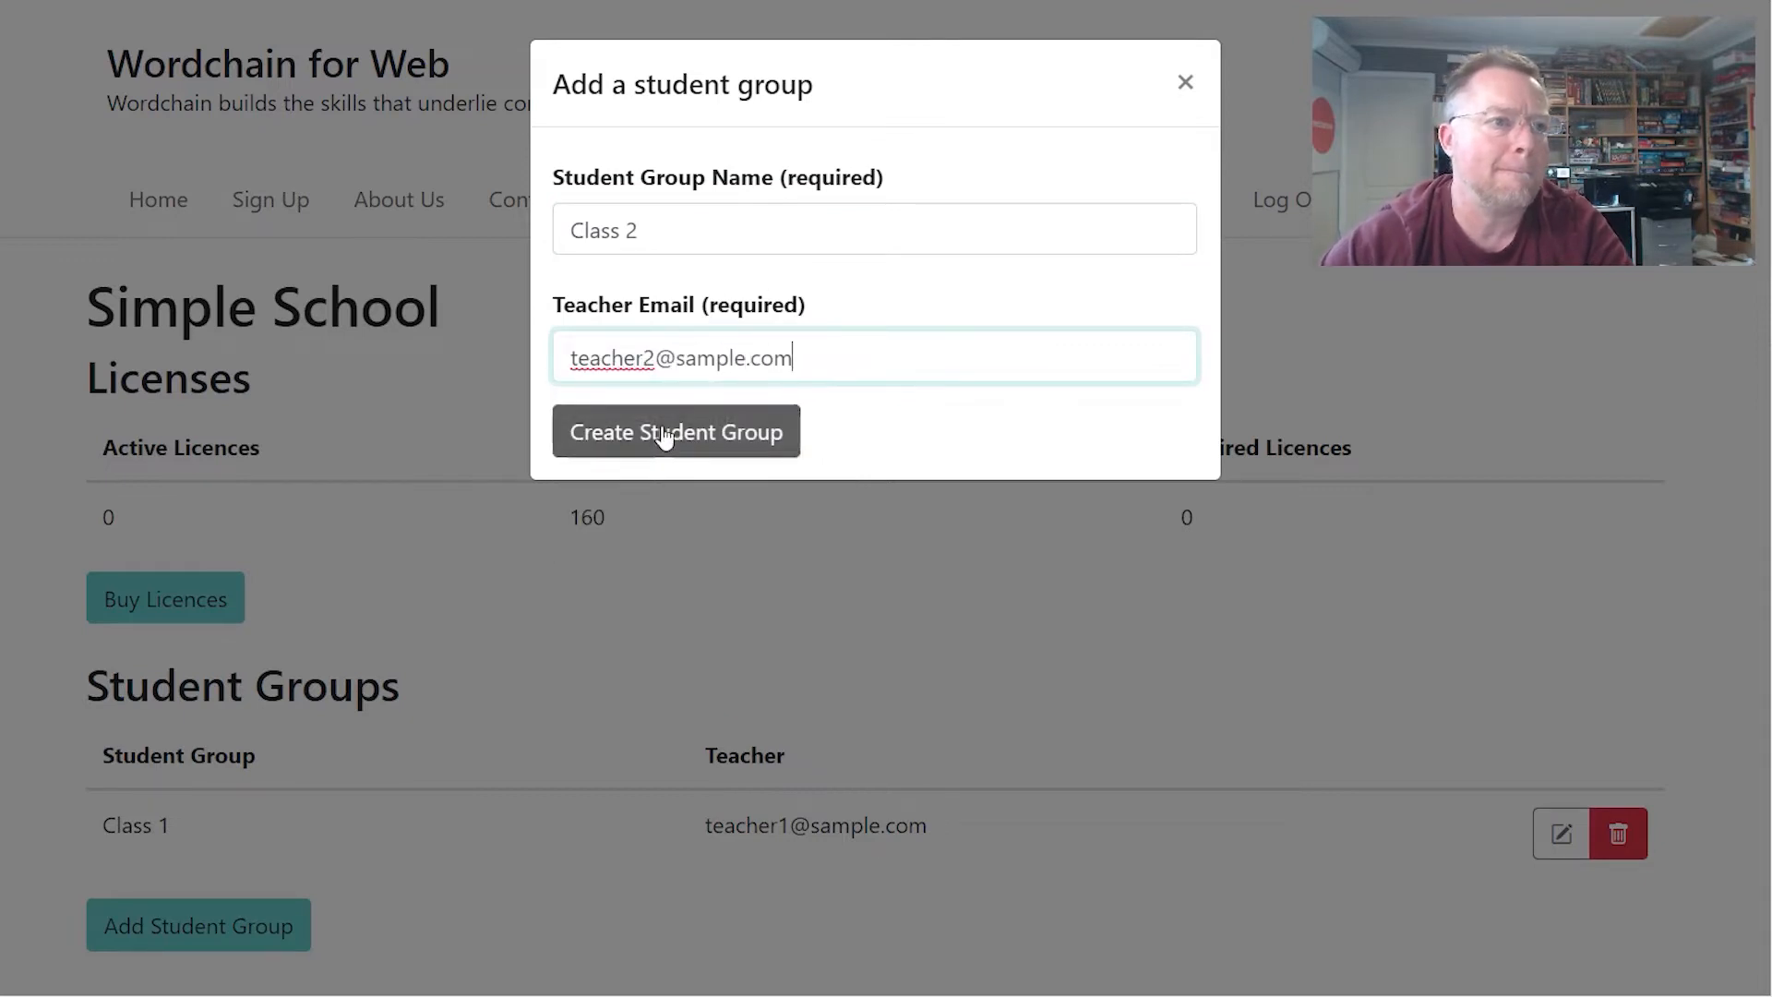
click(664, 436)
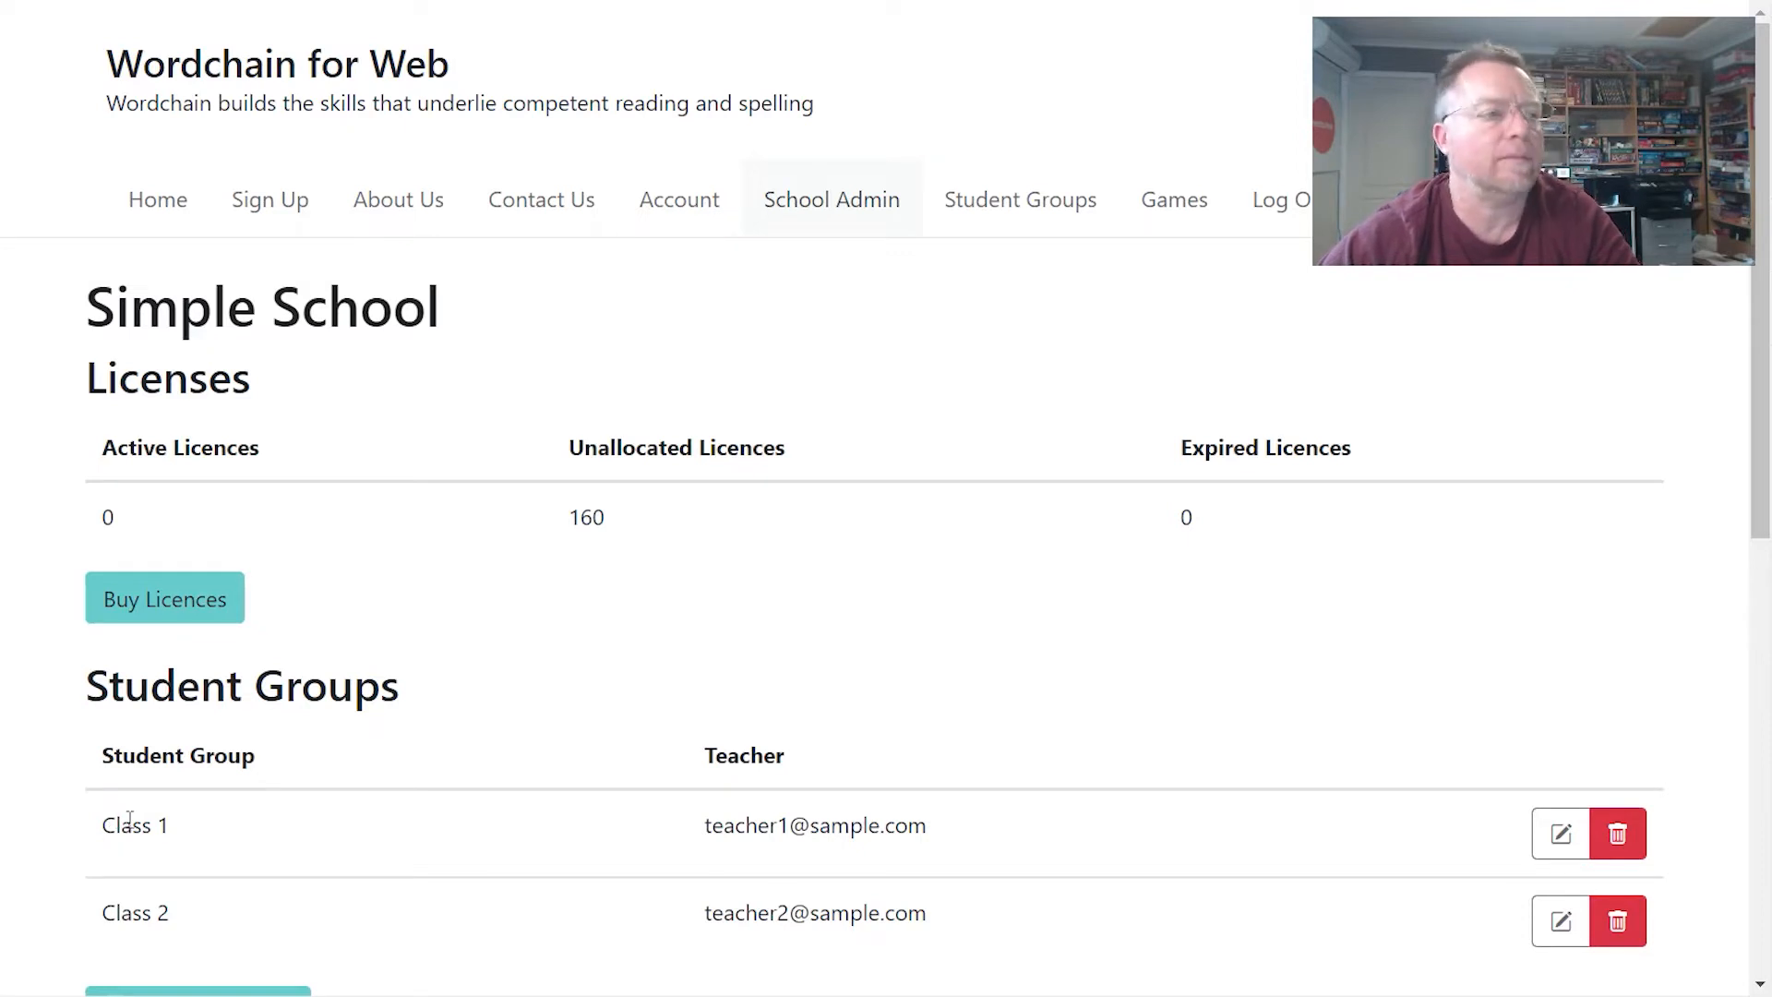
scroll(166, 794, down, 1)
scroll(185, 783, up, 1)
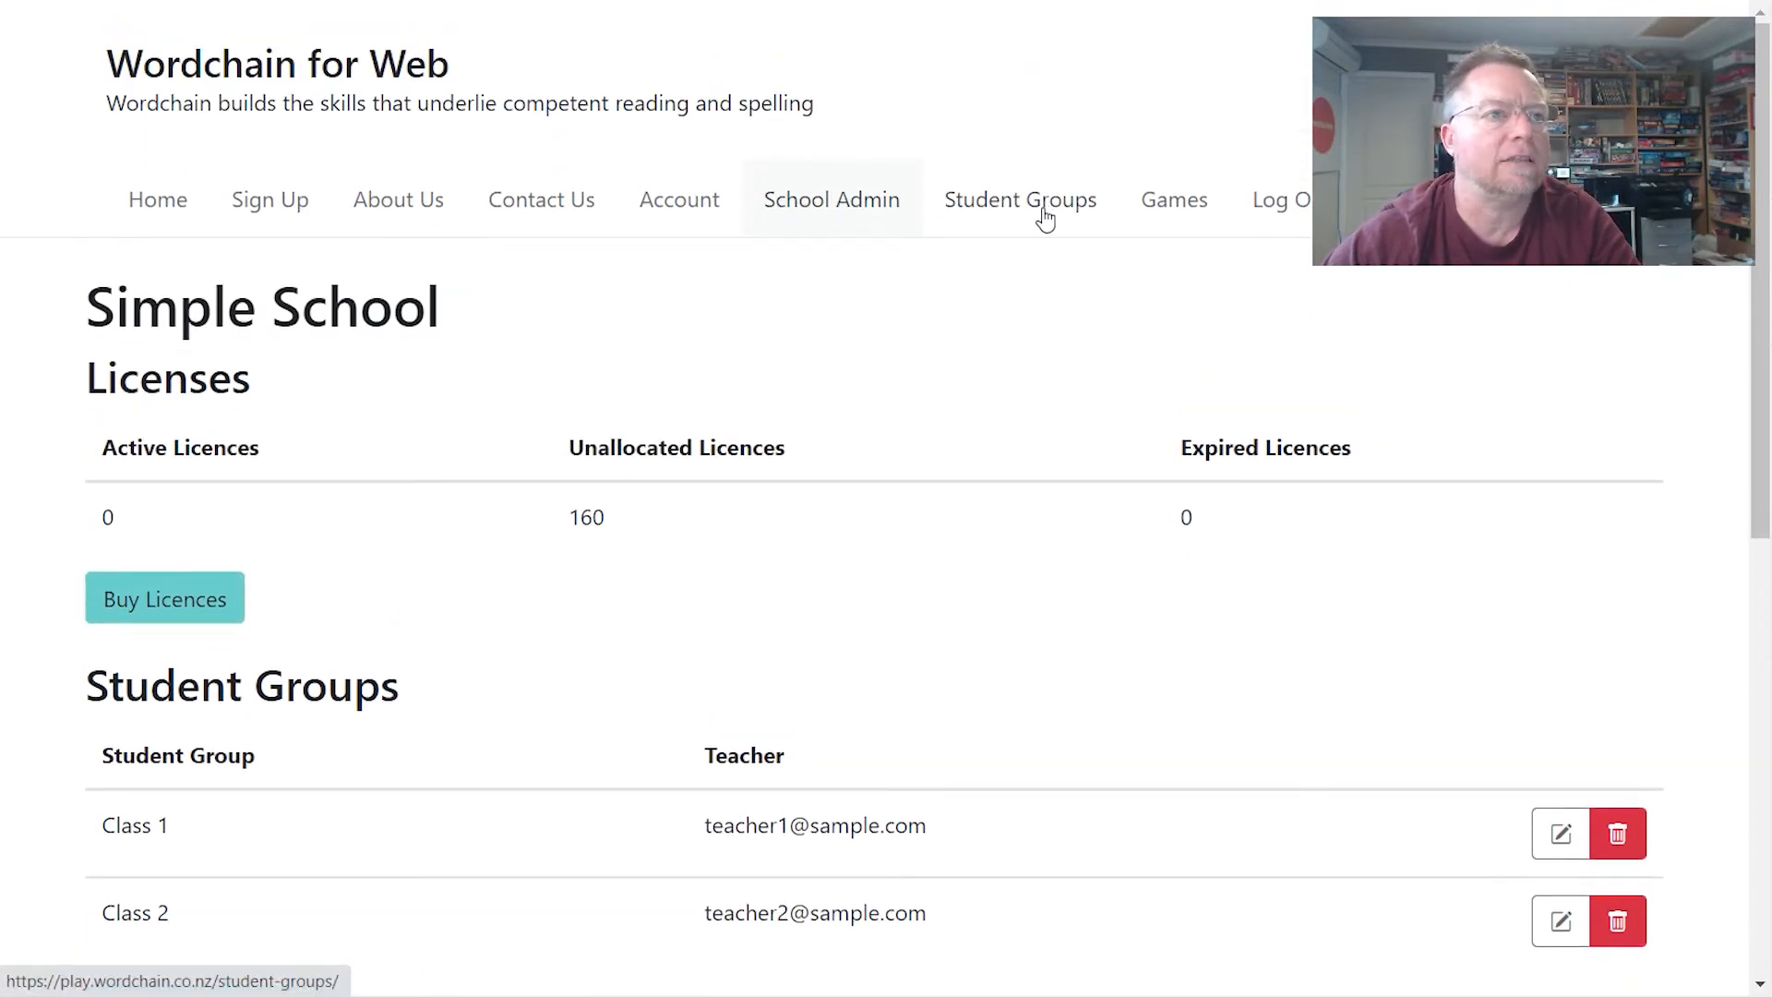
click(1049, 214)
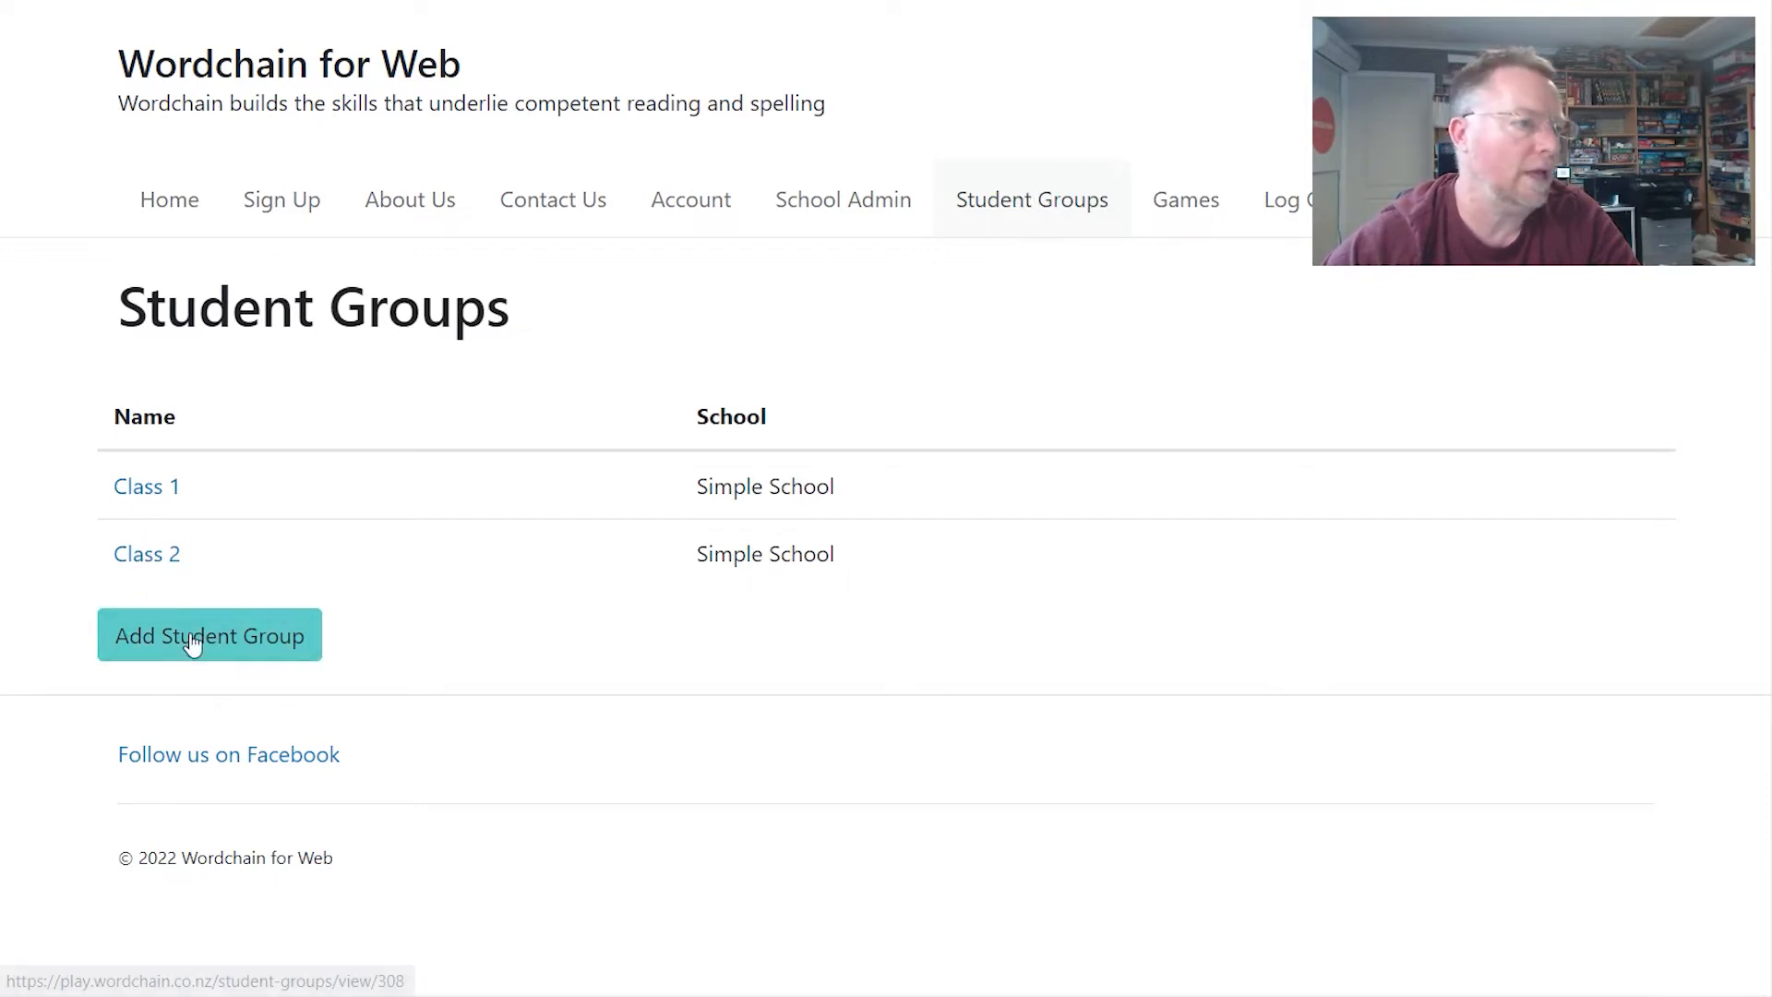
click(130, 499)
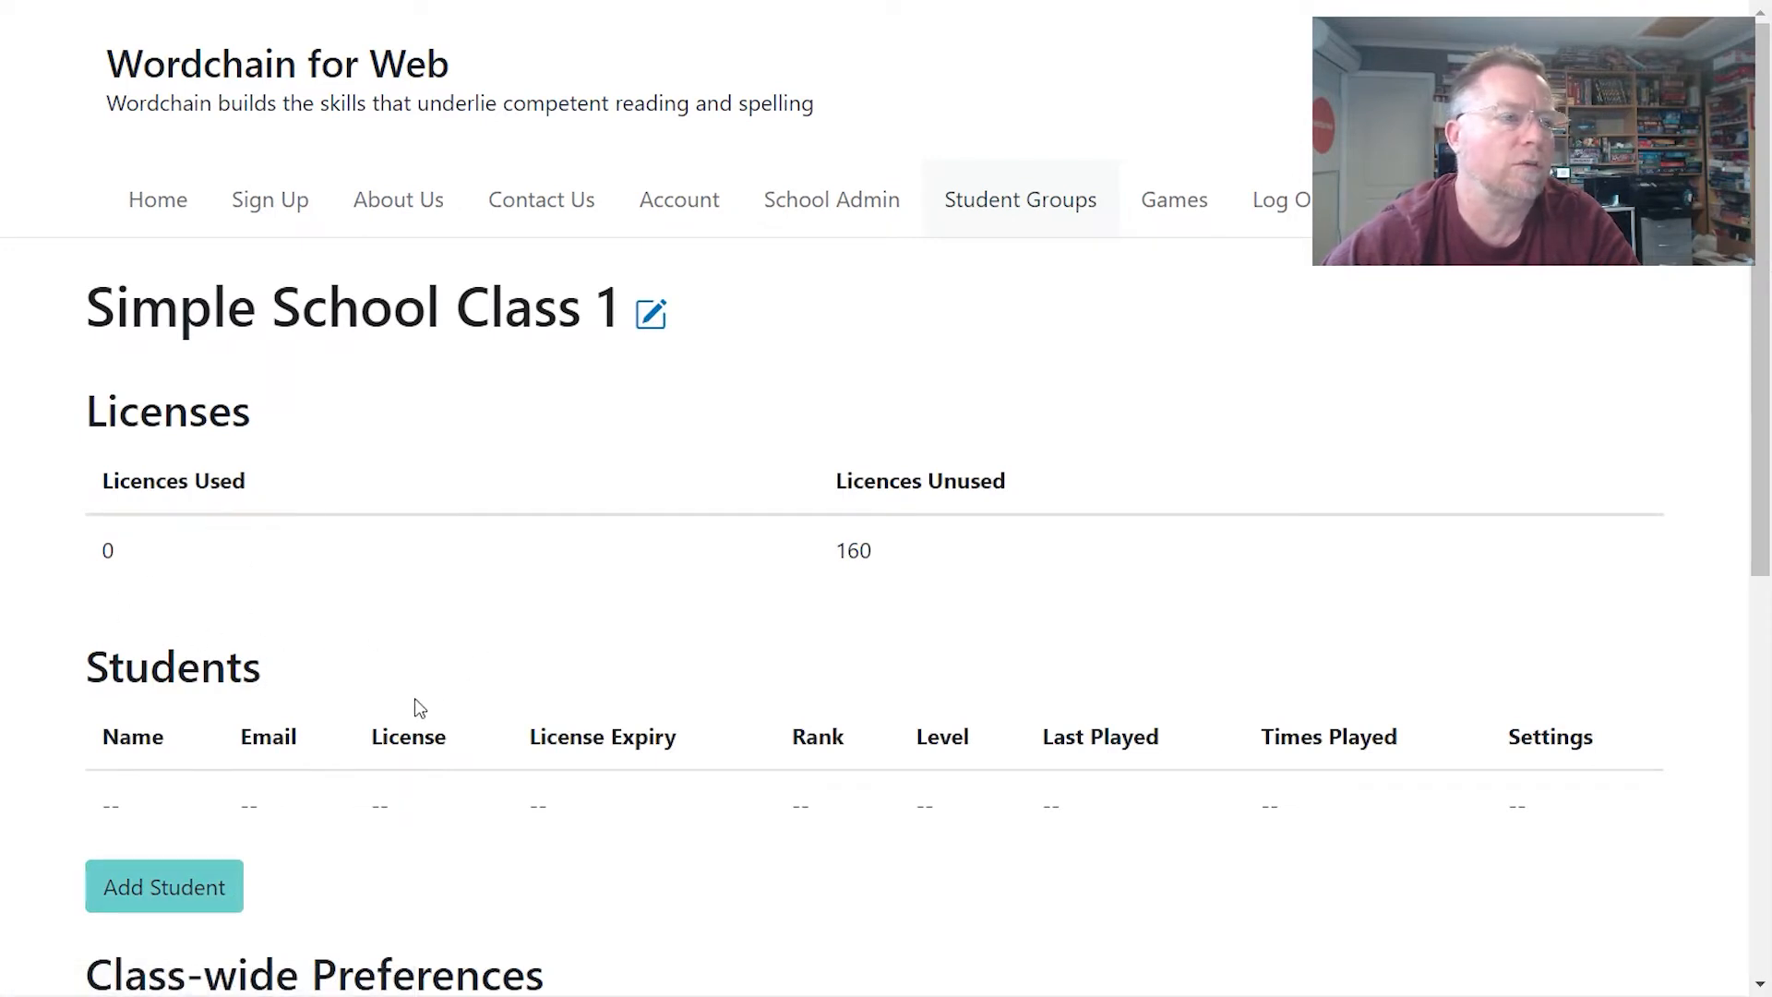
scroll(416, 708, down, 2)
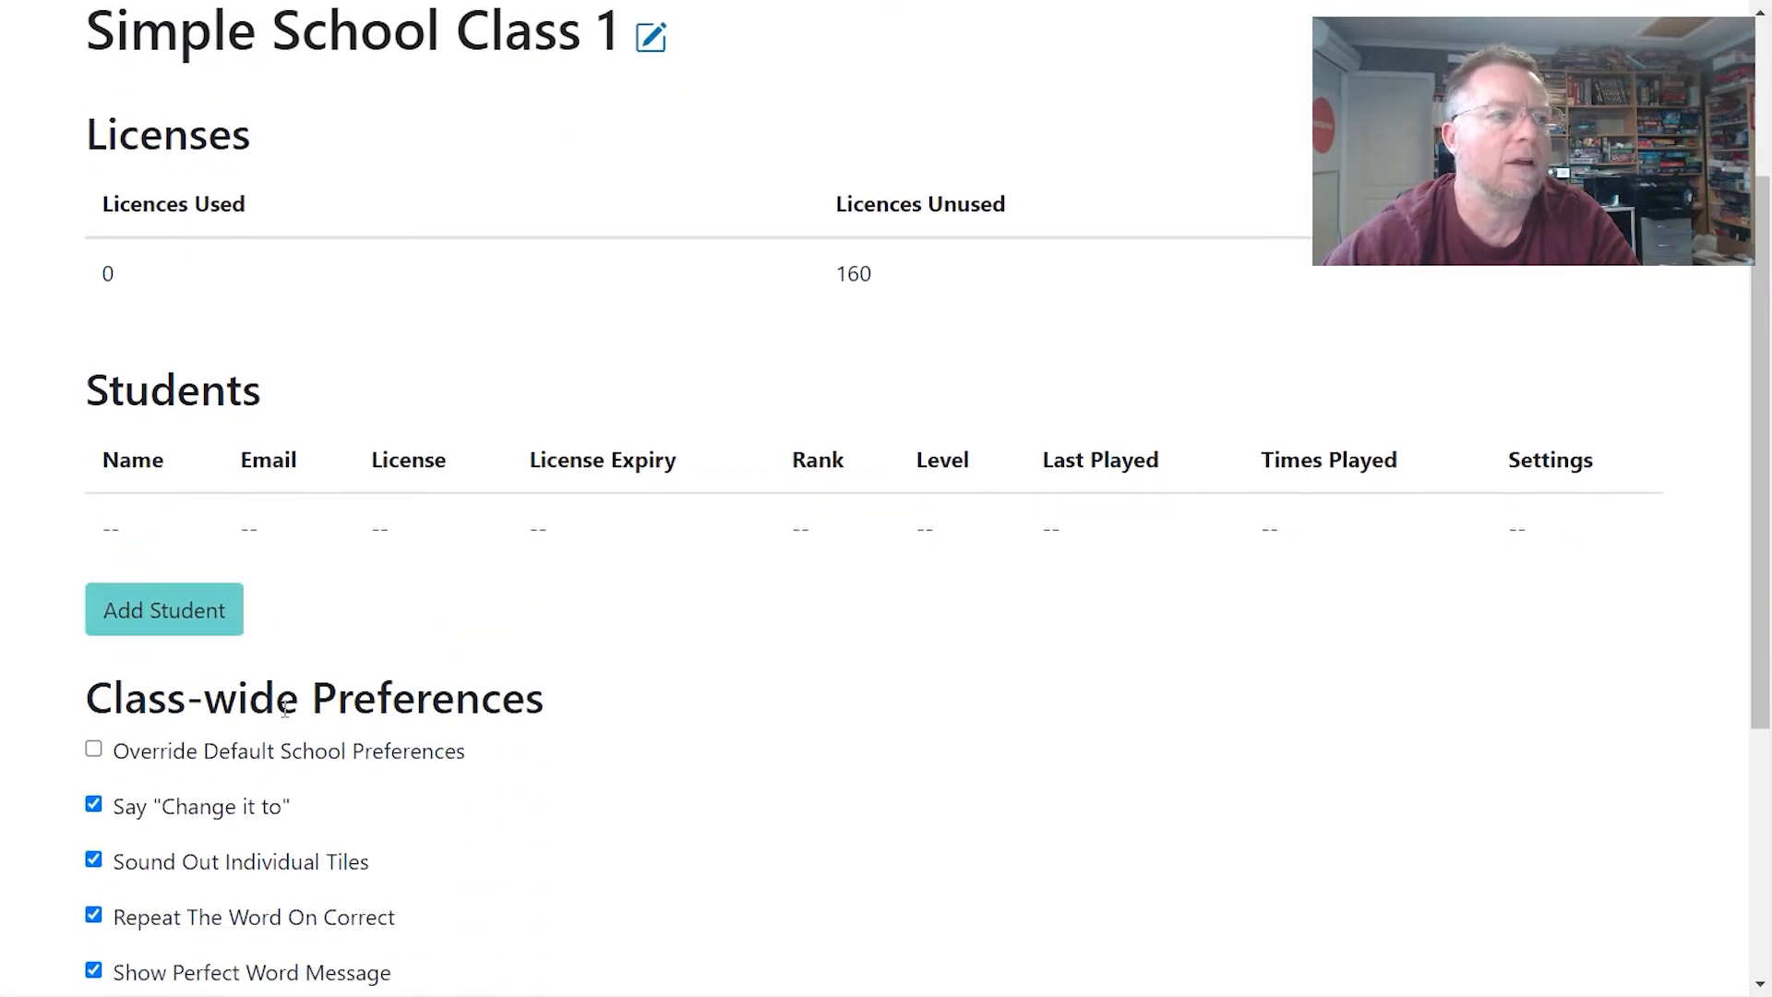
scroll(247, 628, up, 2)
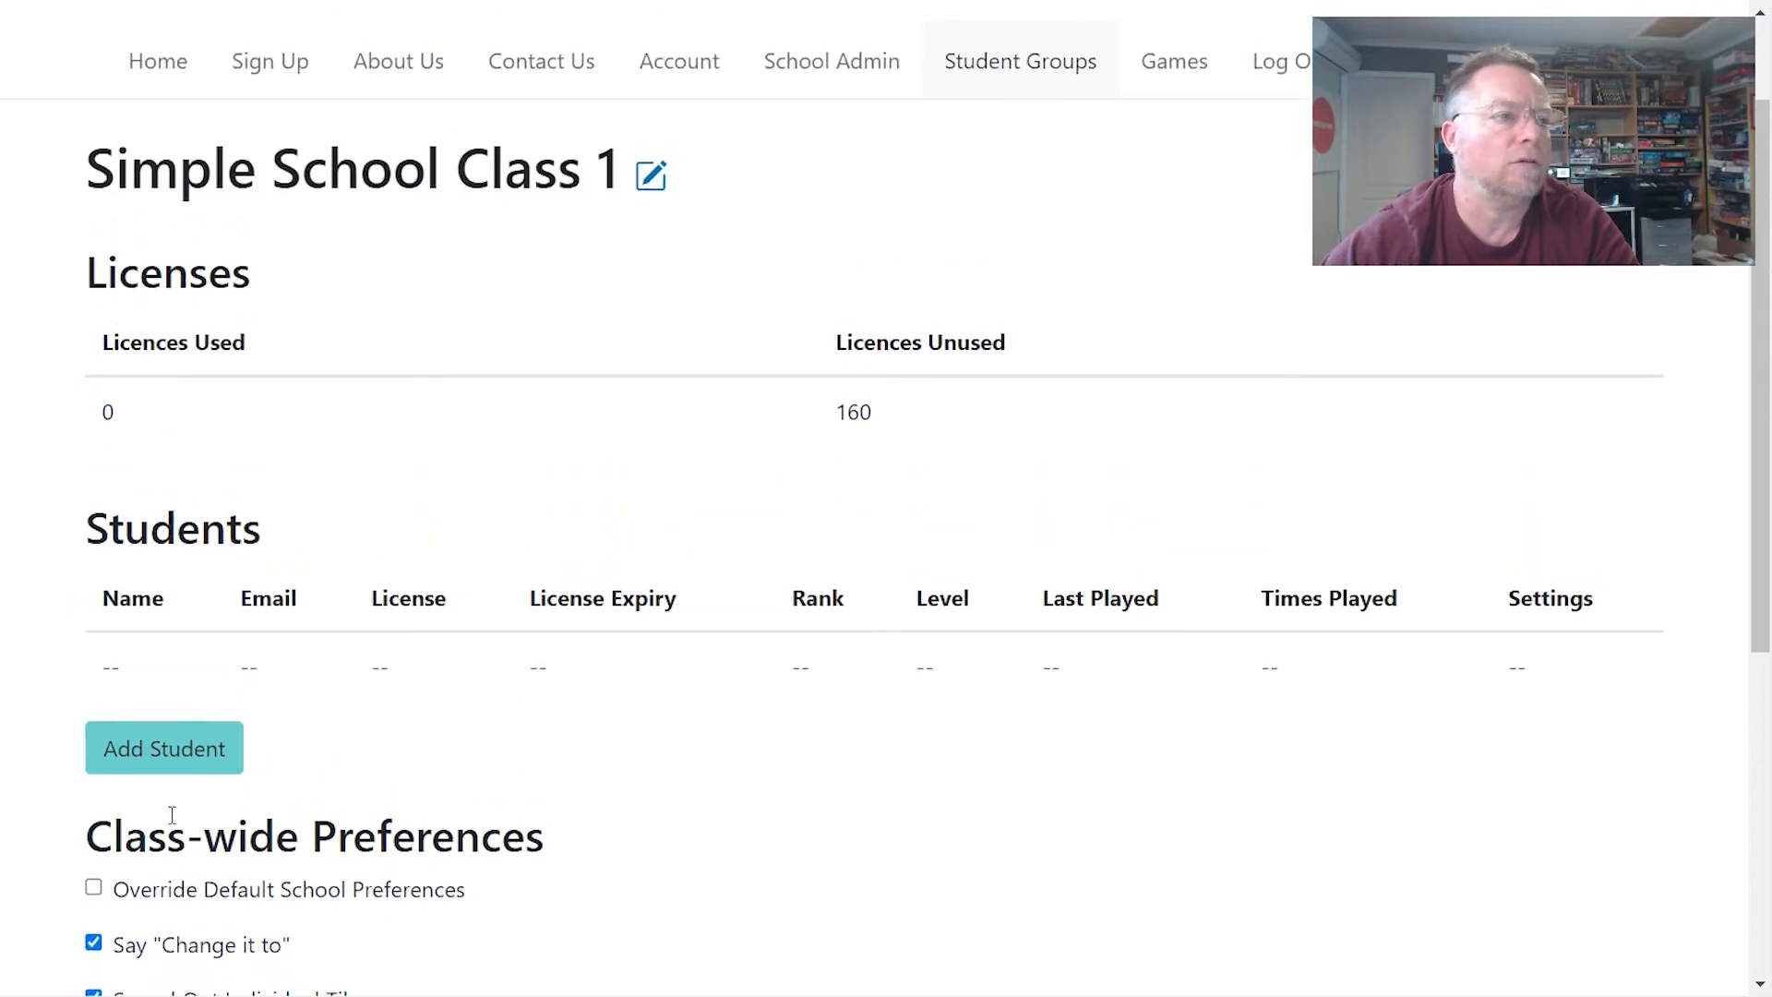
scroll(491, 434, up, 2)
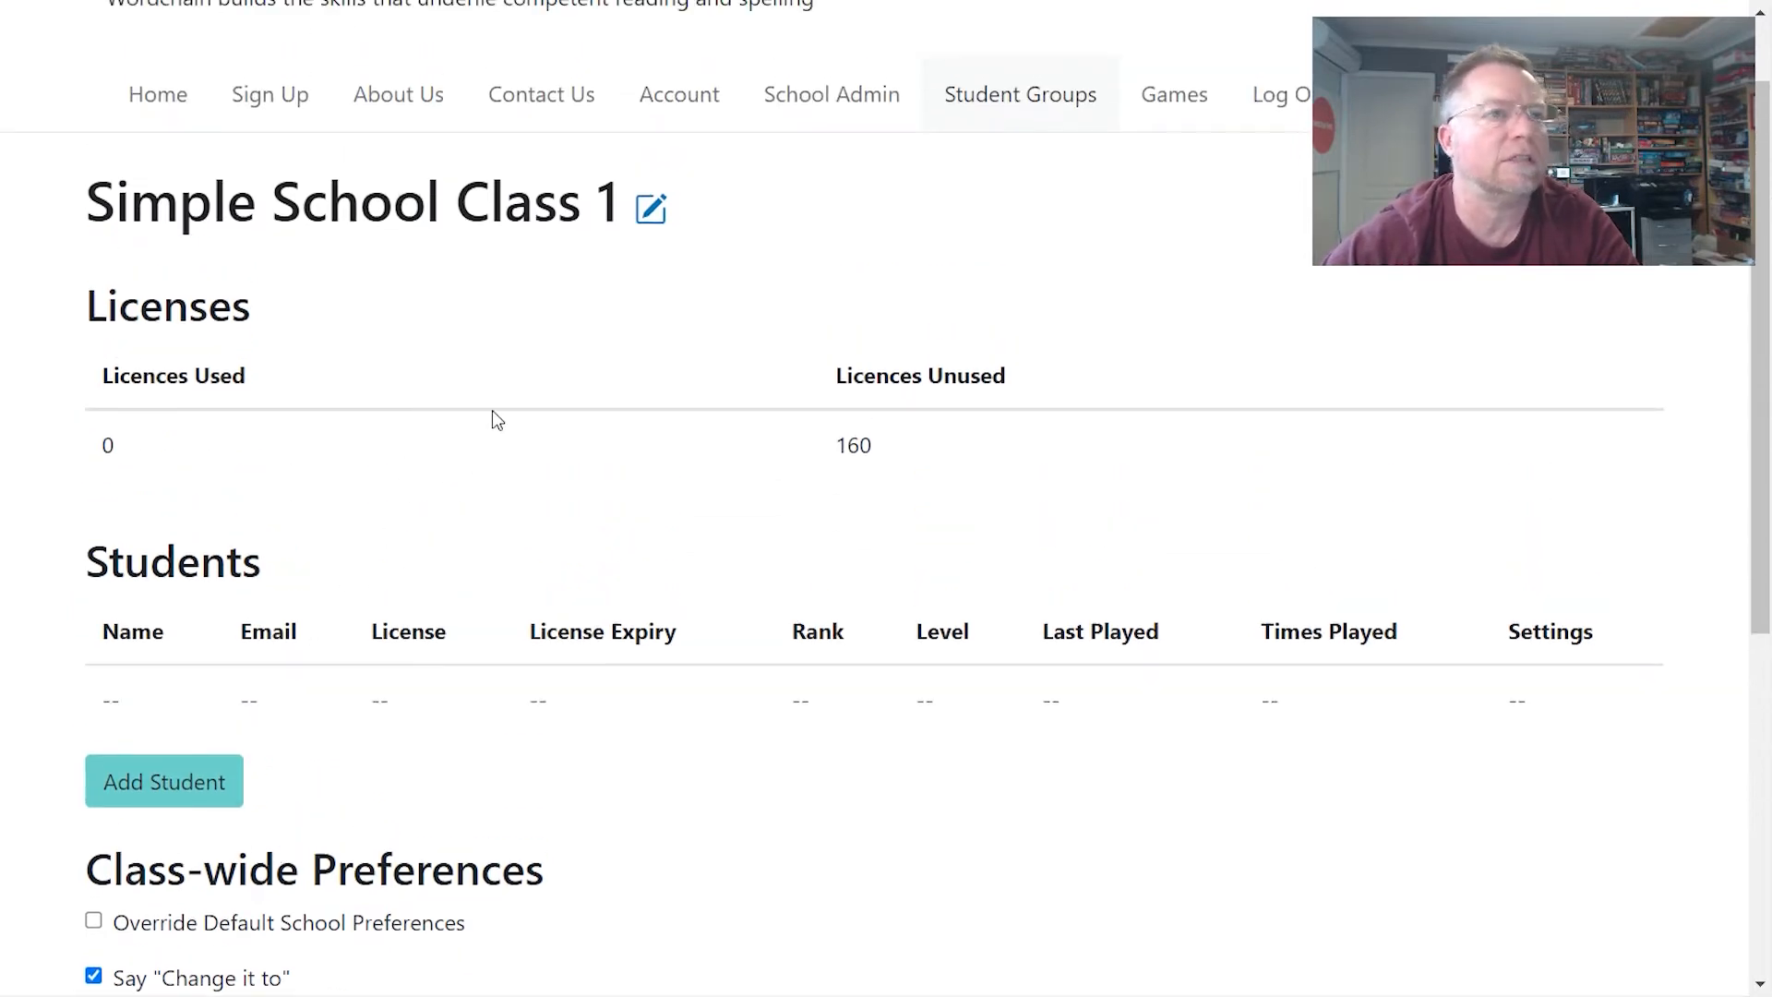
click(803, 205)
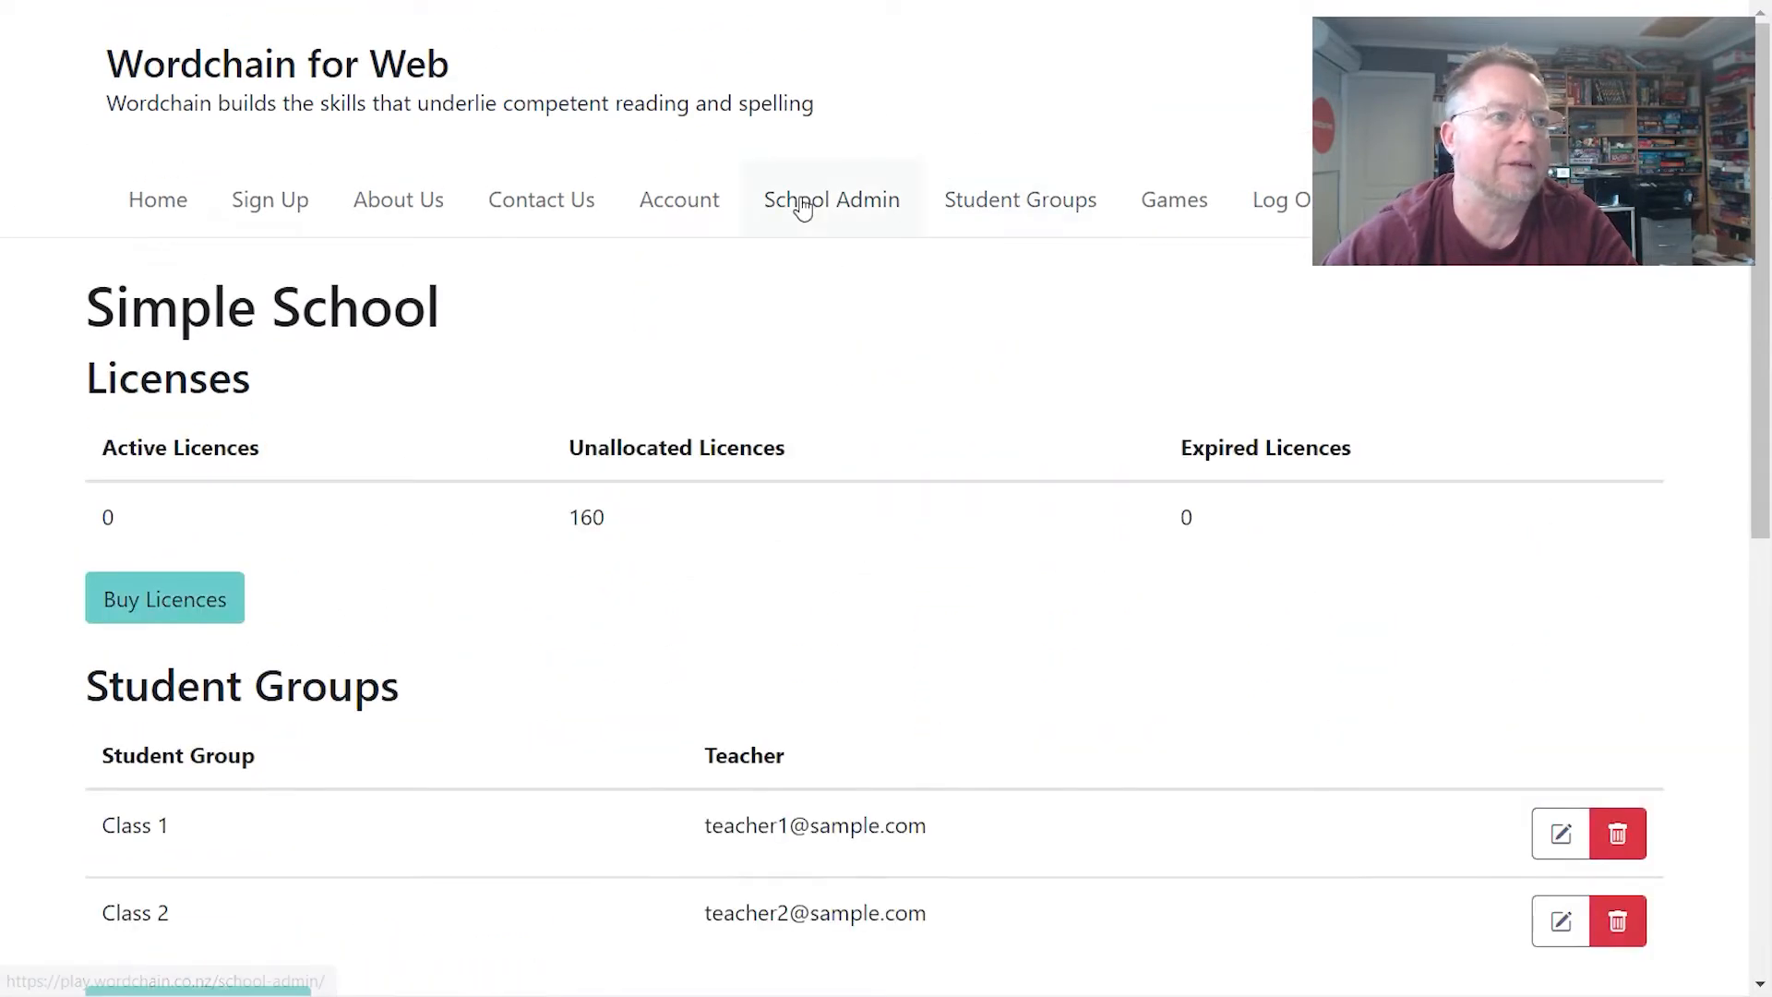
- Scroll down the Simple School page toward the School-wide Preferences section
scroll(574, 317, down, 4)
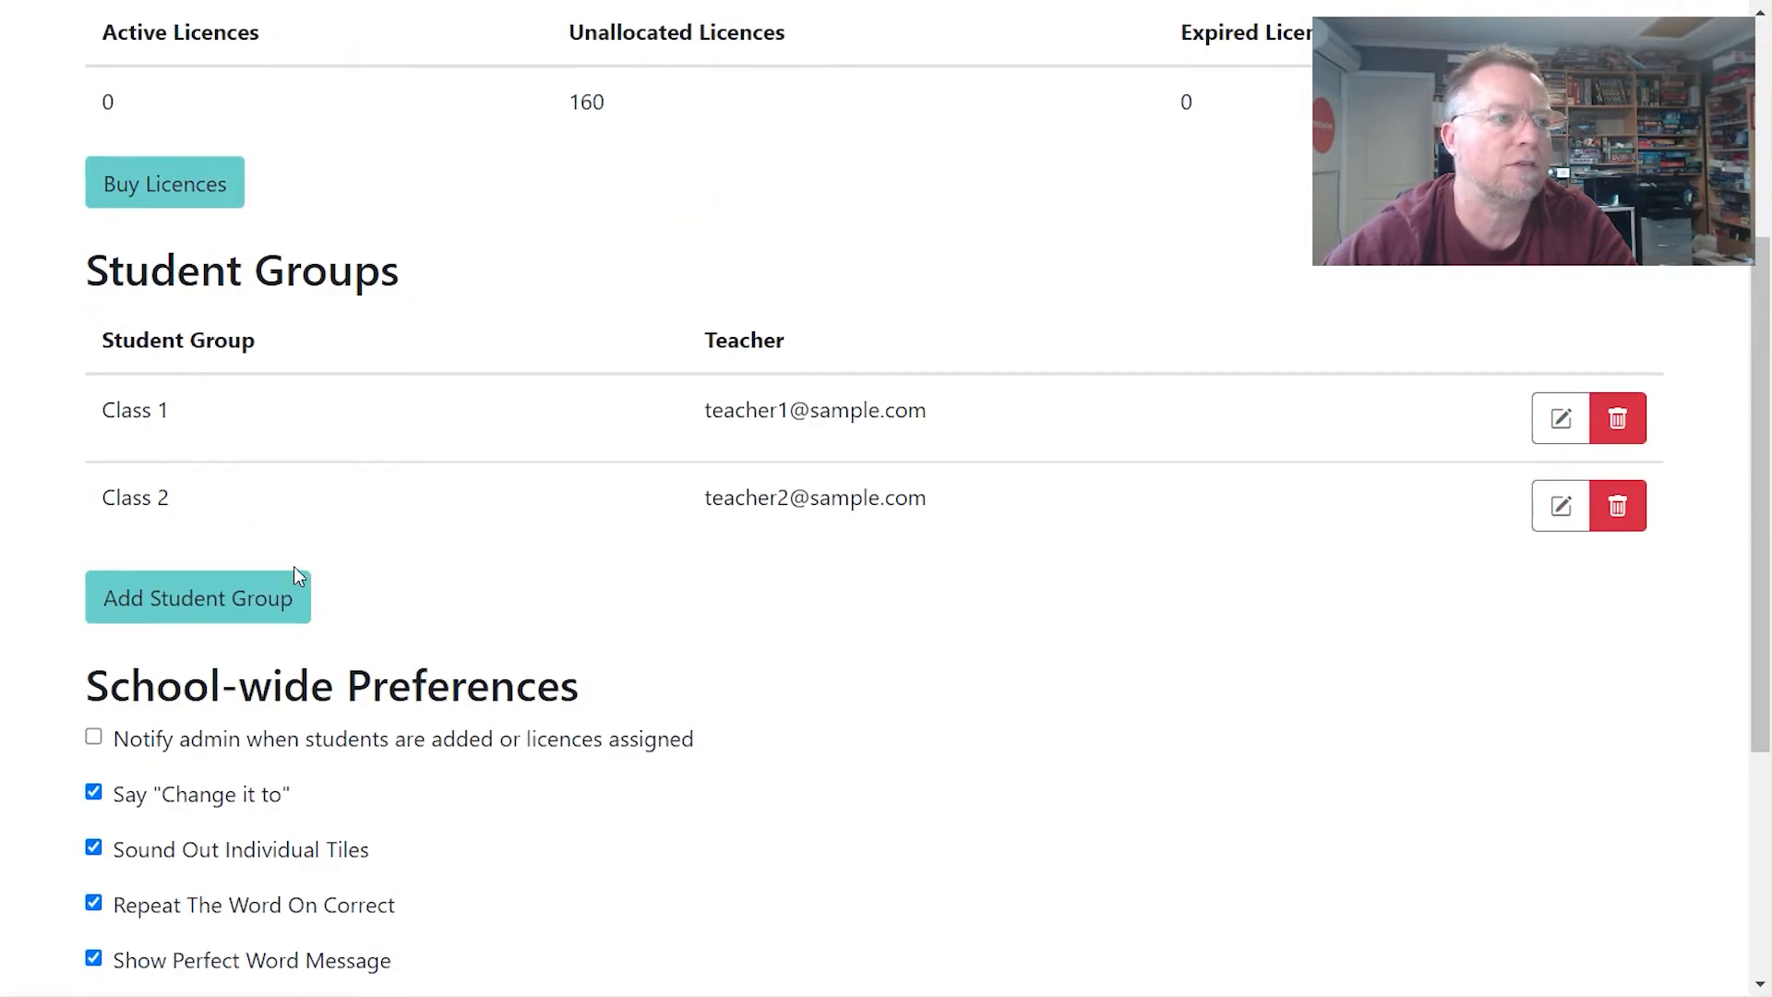
scroll(293, 566, down, 3)
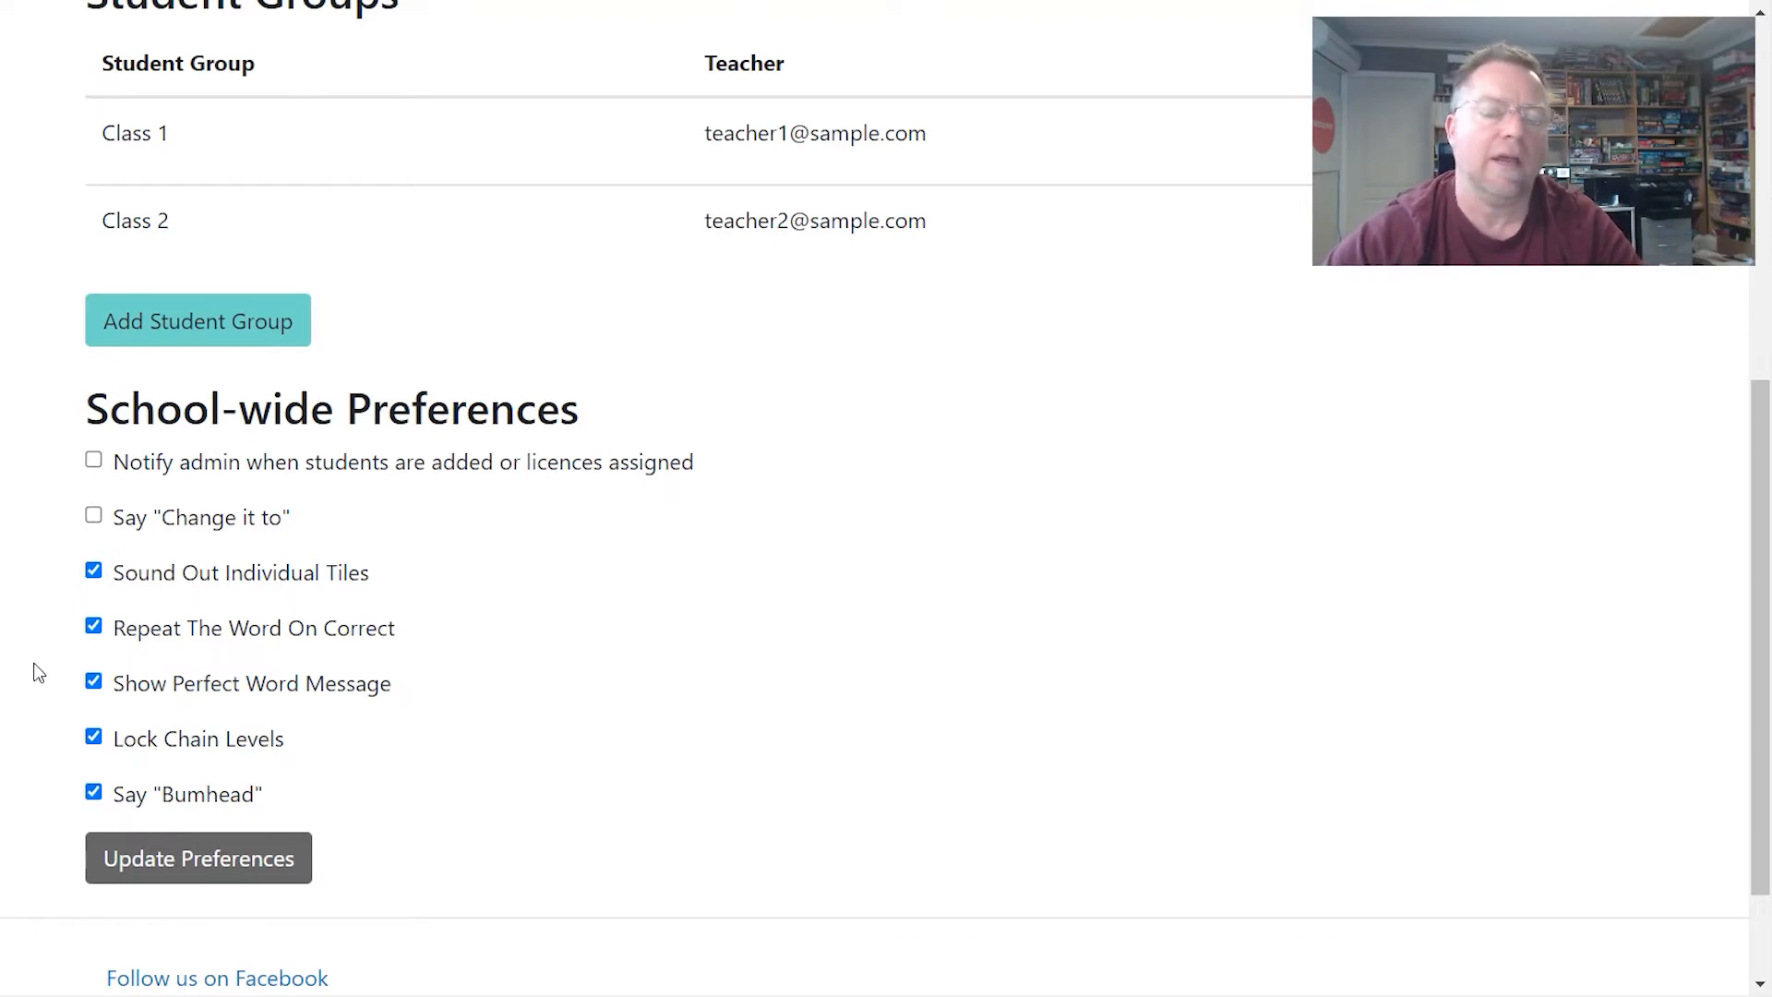
- Untick Sound Out Individual Tiles, Repeat The Word On Correct and Show Perfect Word Message, then Update Preferences
click(94, 572)
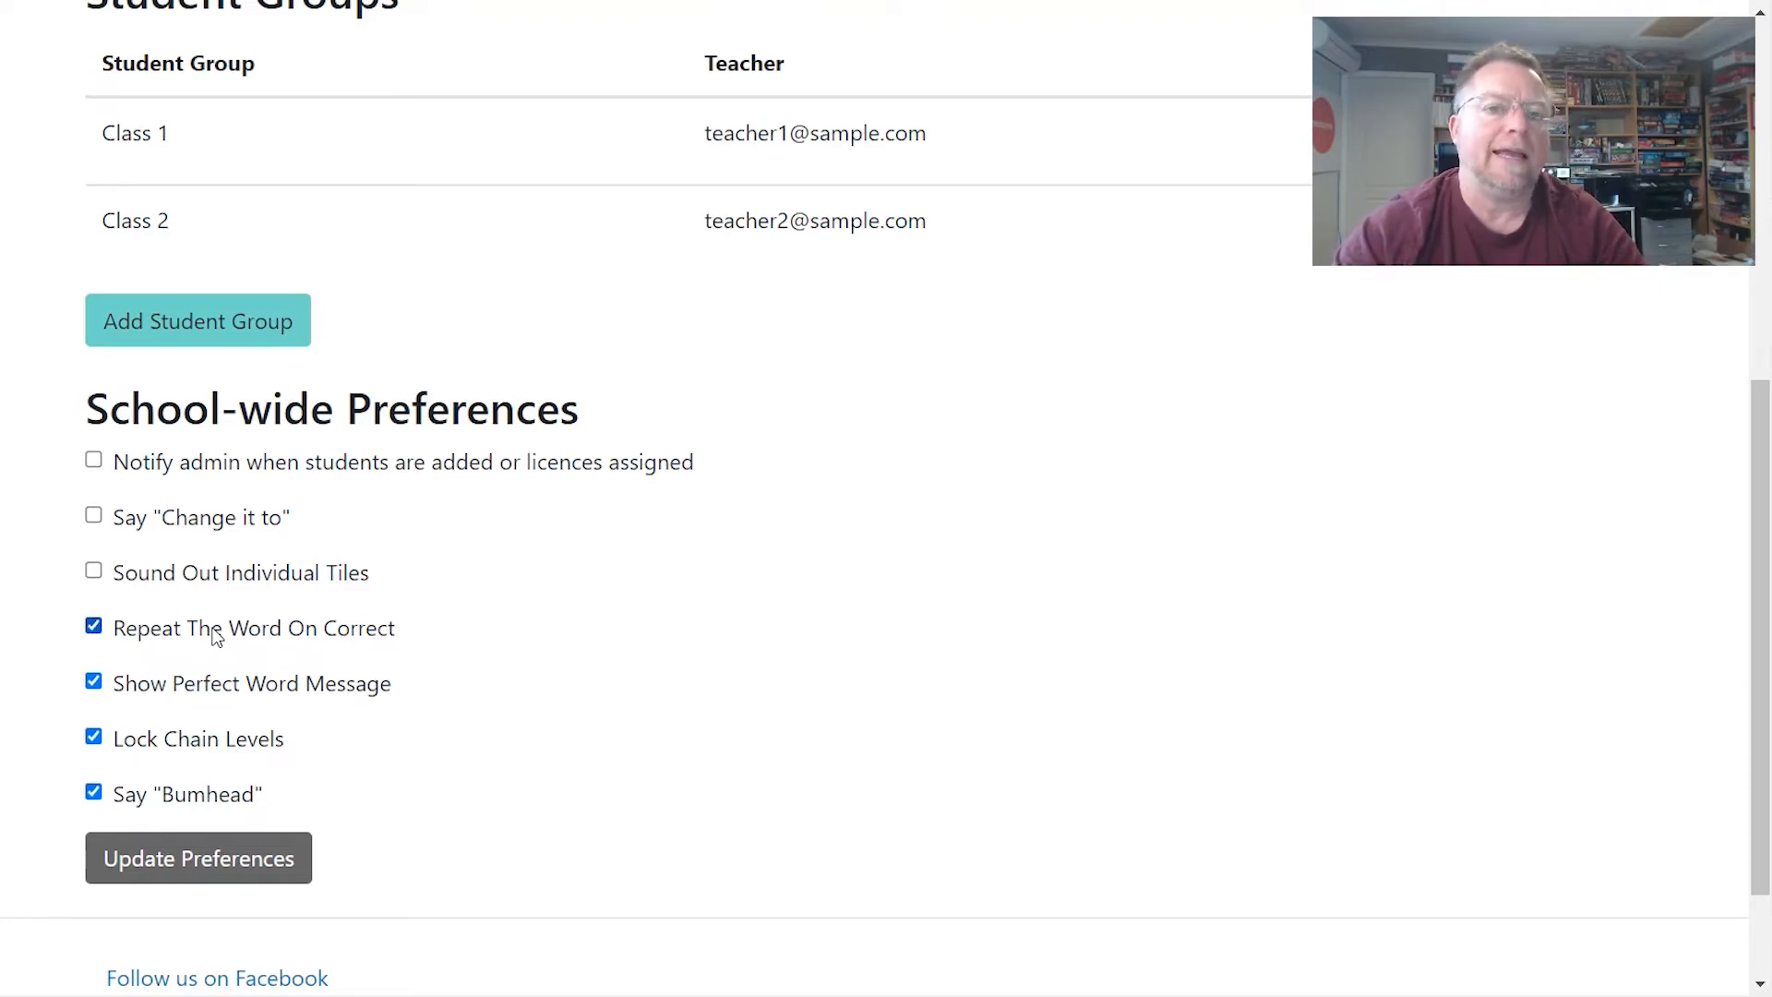
click(94, 627)
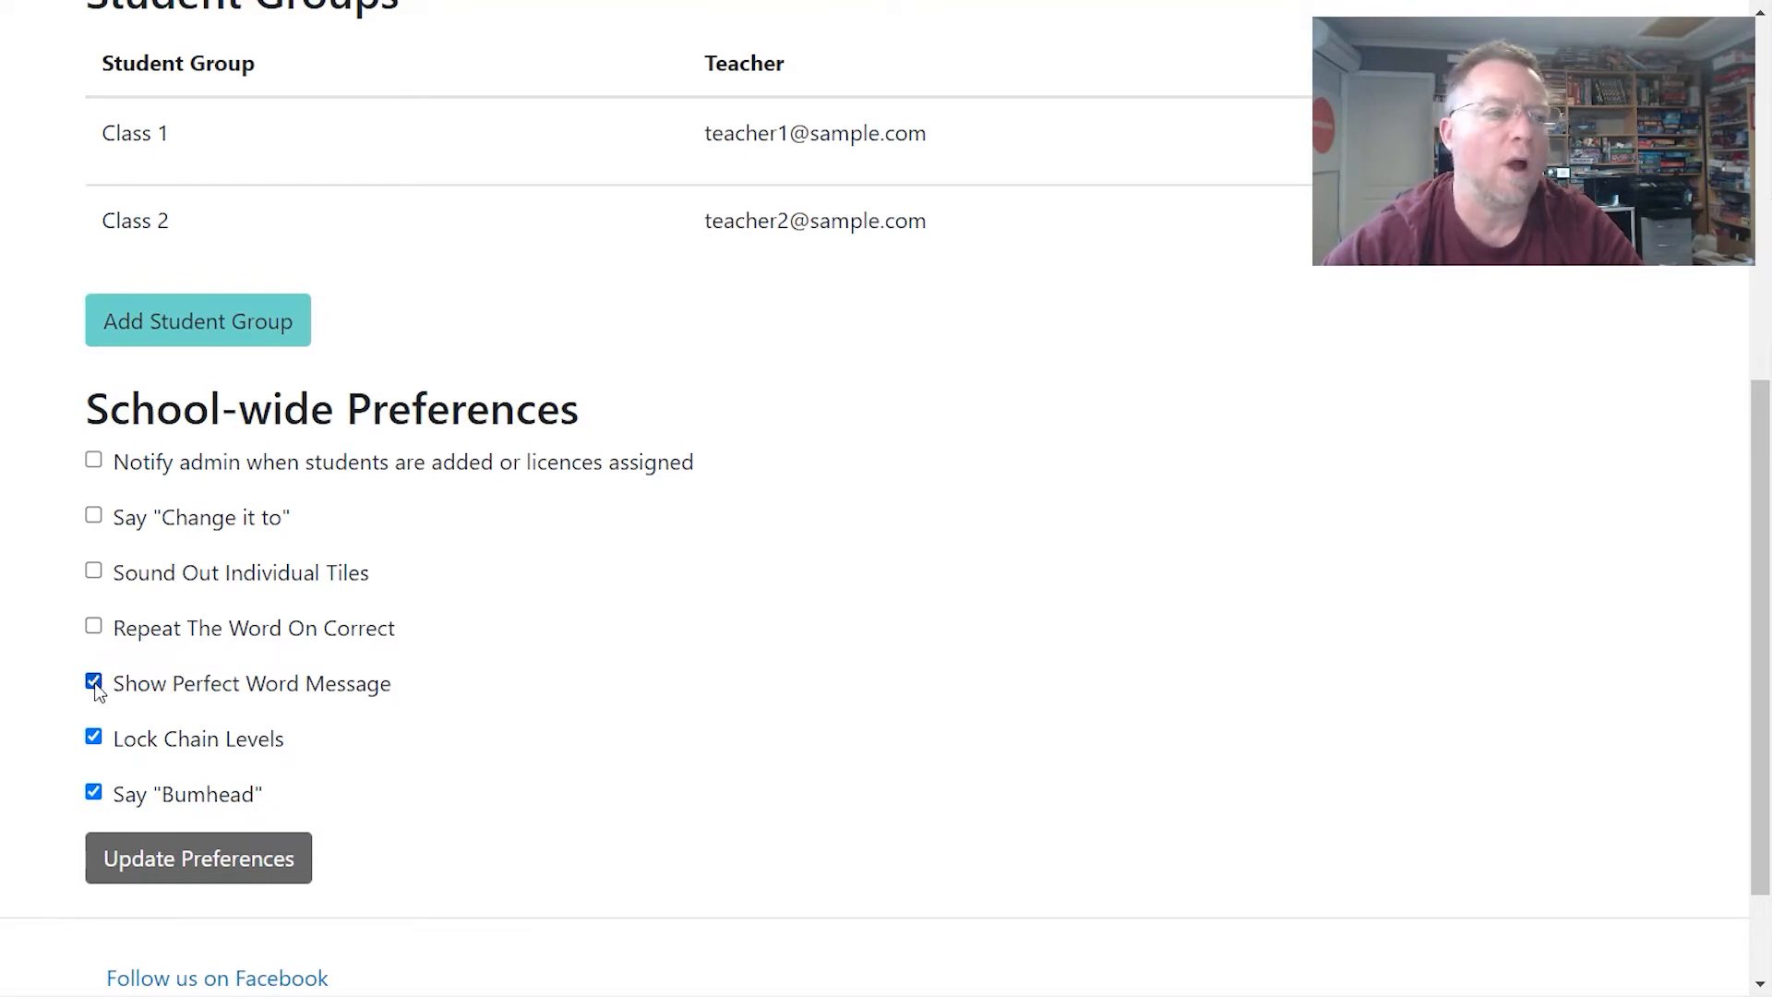
click(95, 686)
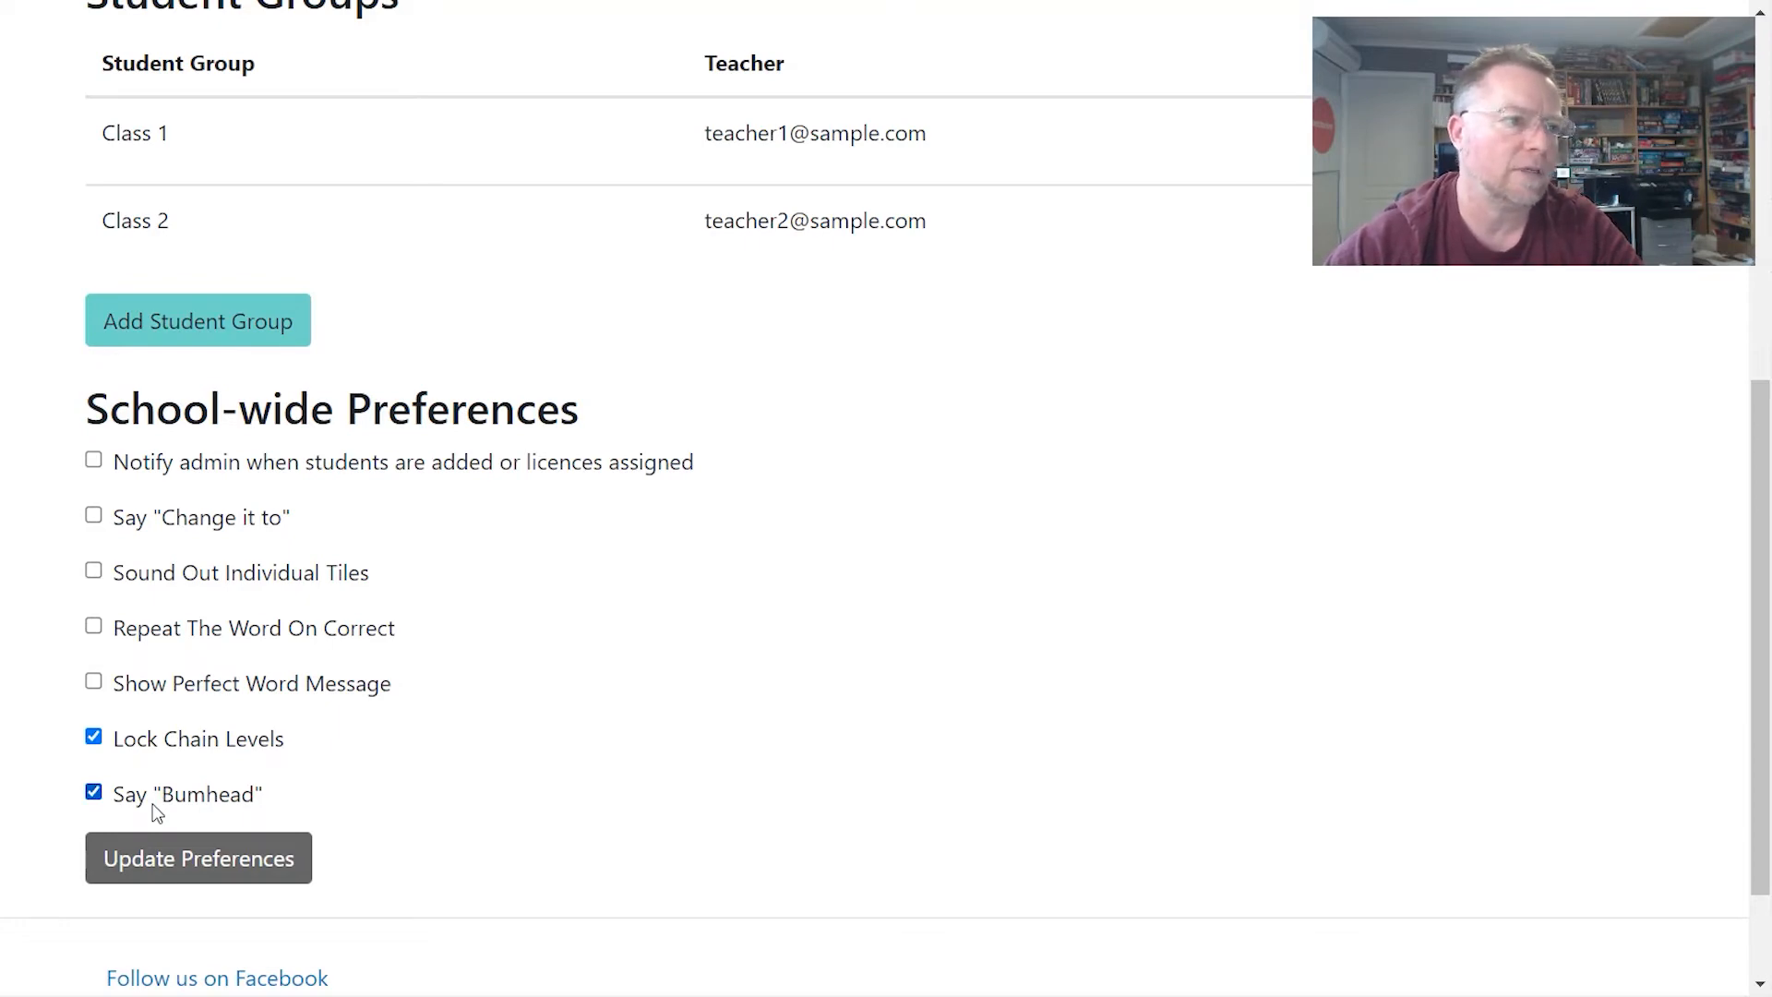
click(164, 872)
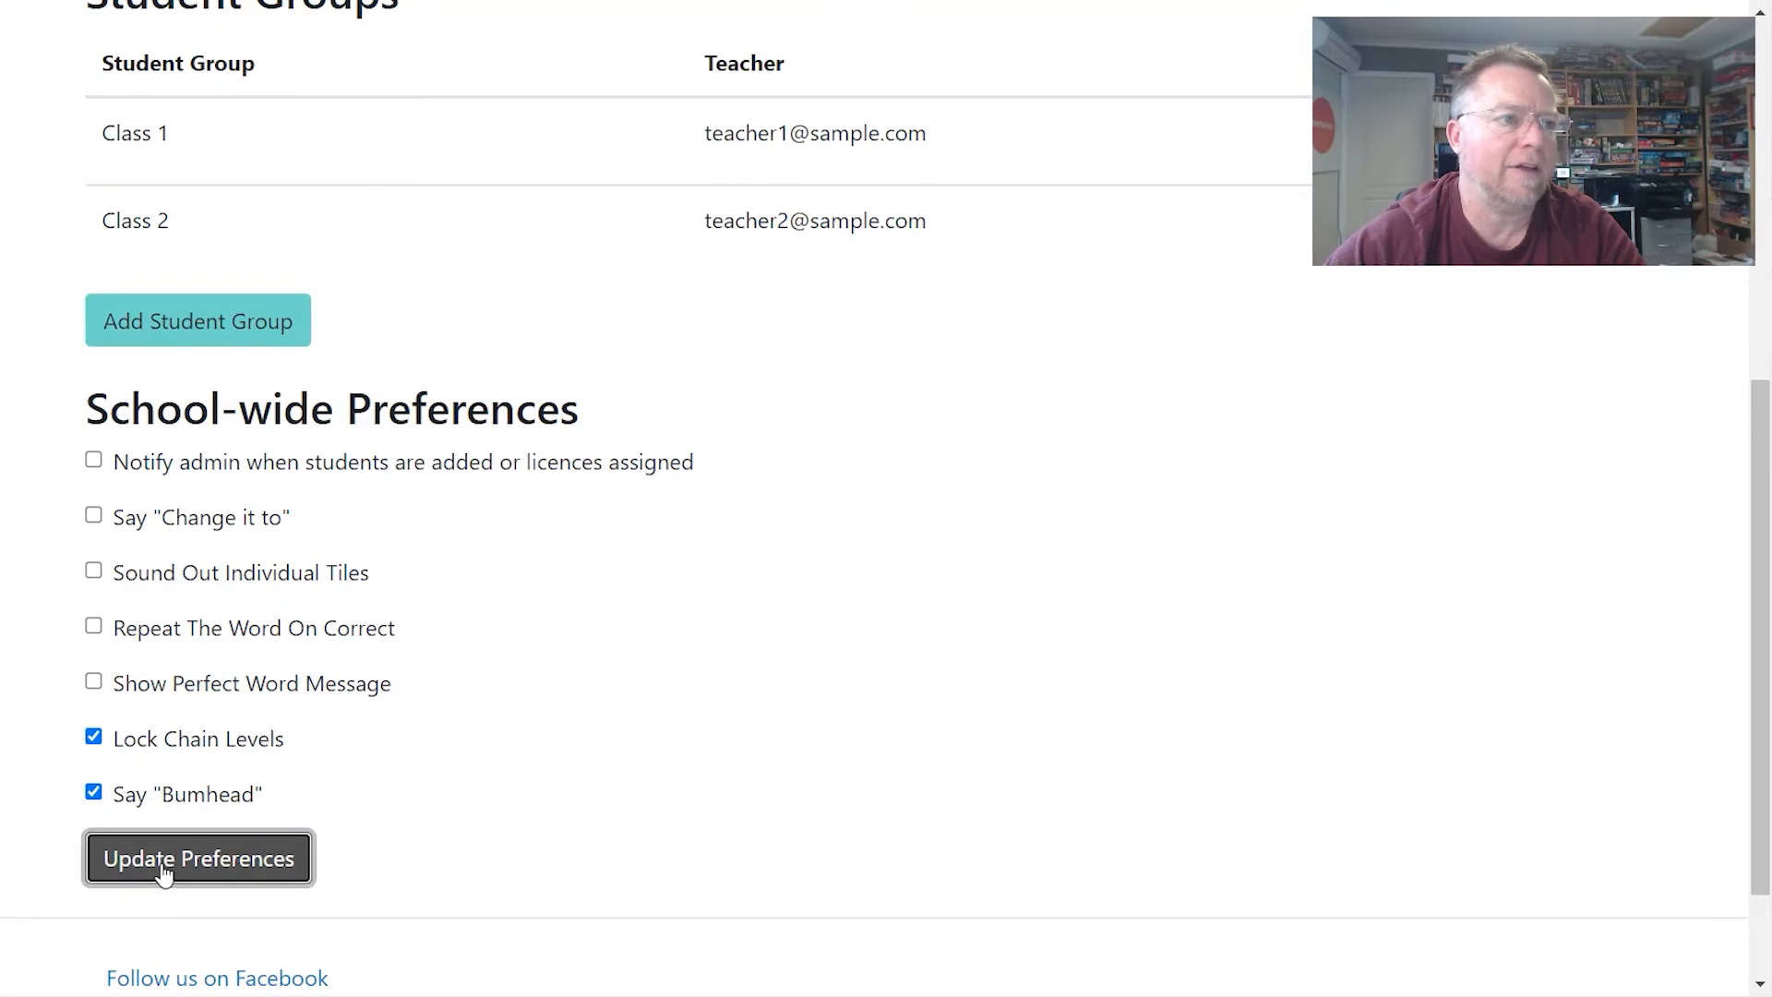
scroll(176, 831, down, 5)
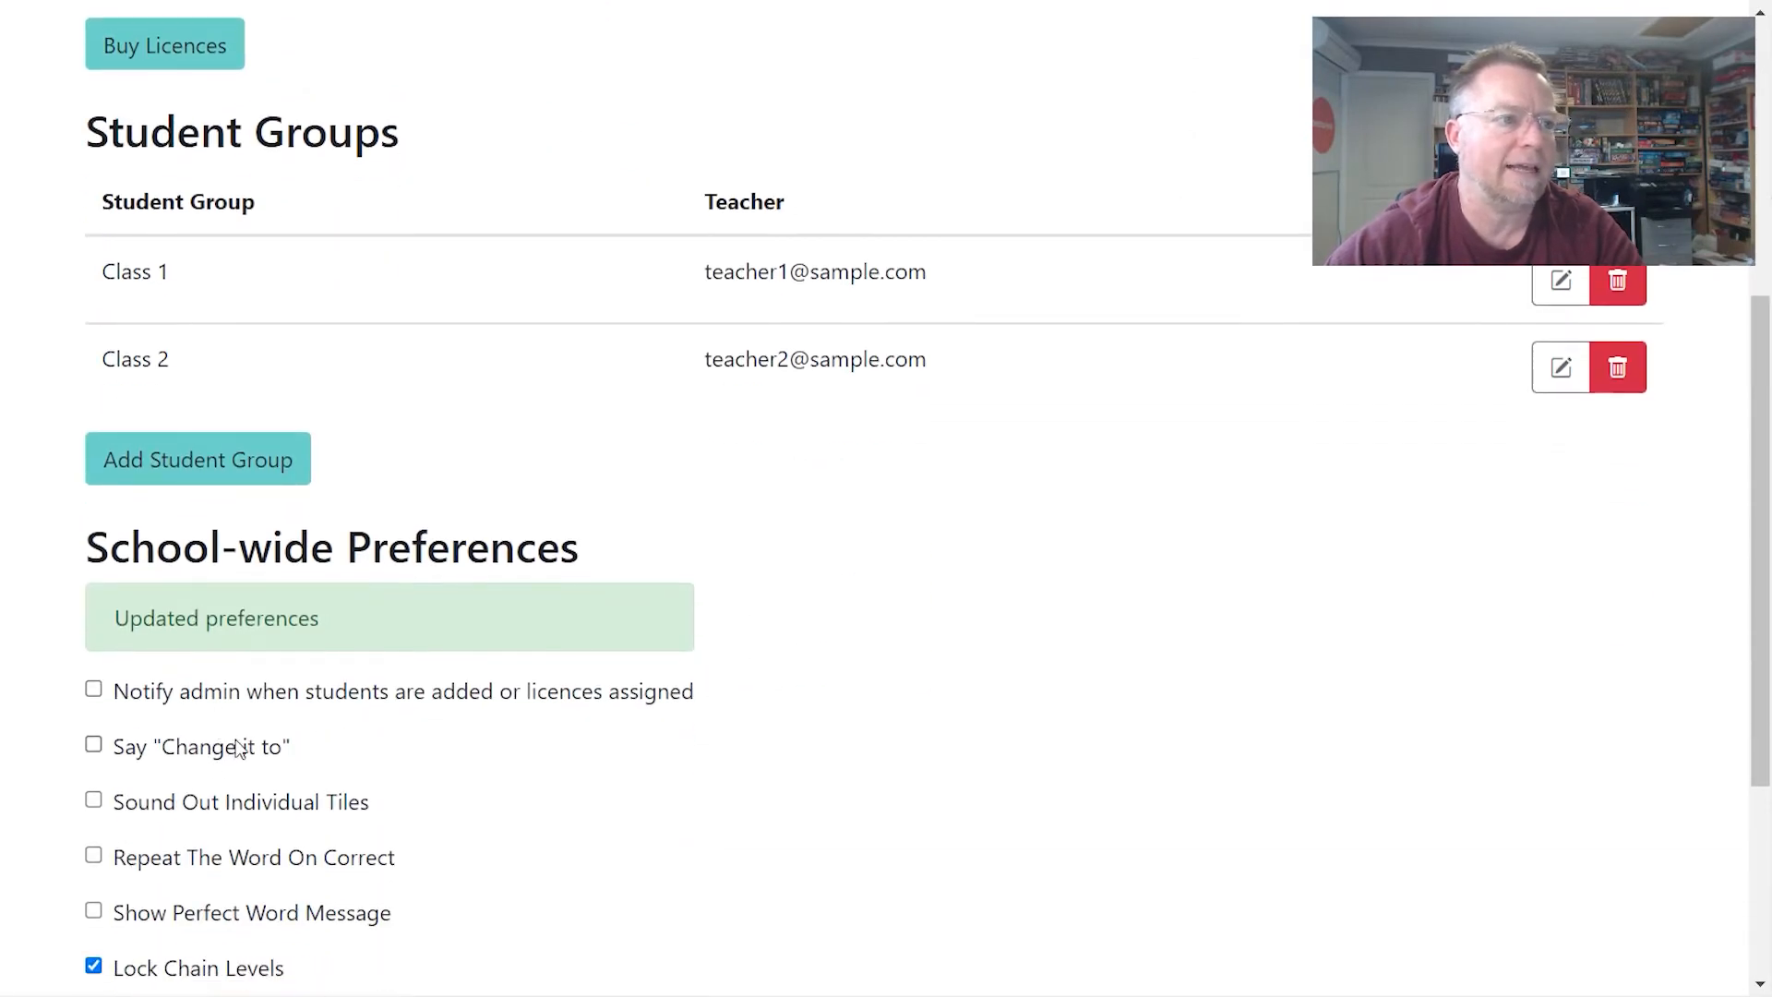
scroll(241, 748, down, 3)
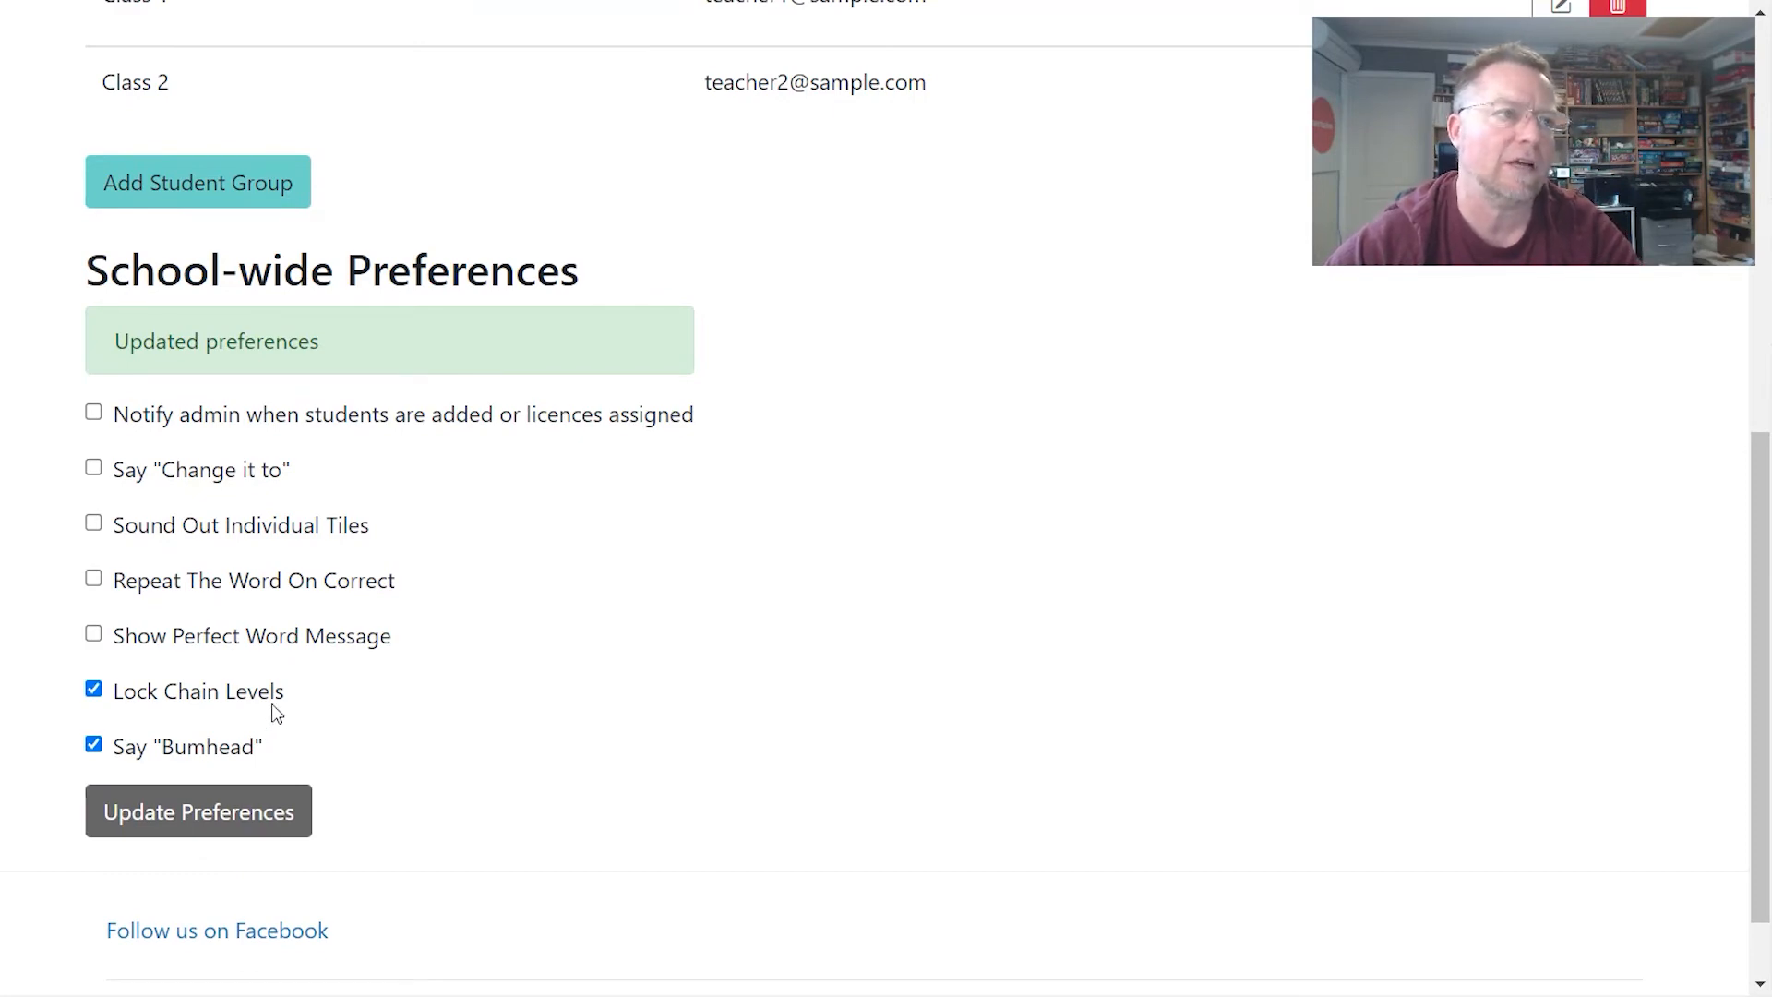
scroll(365, 694, up, 5)
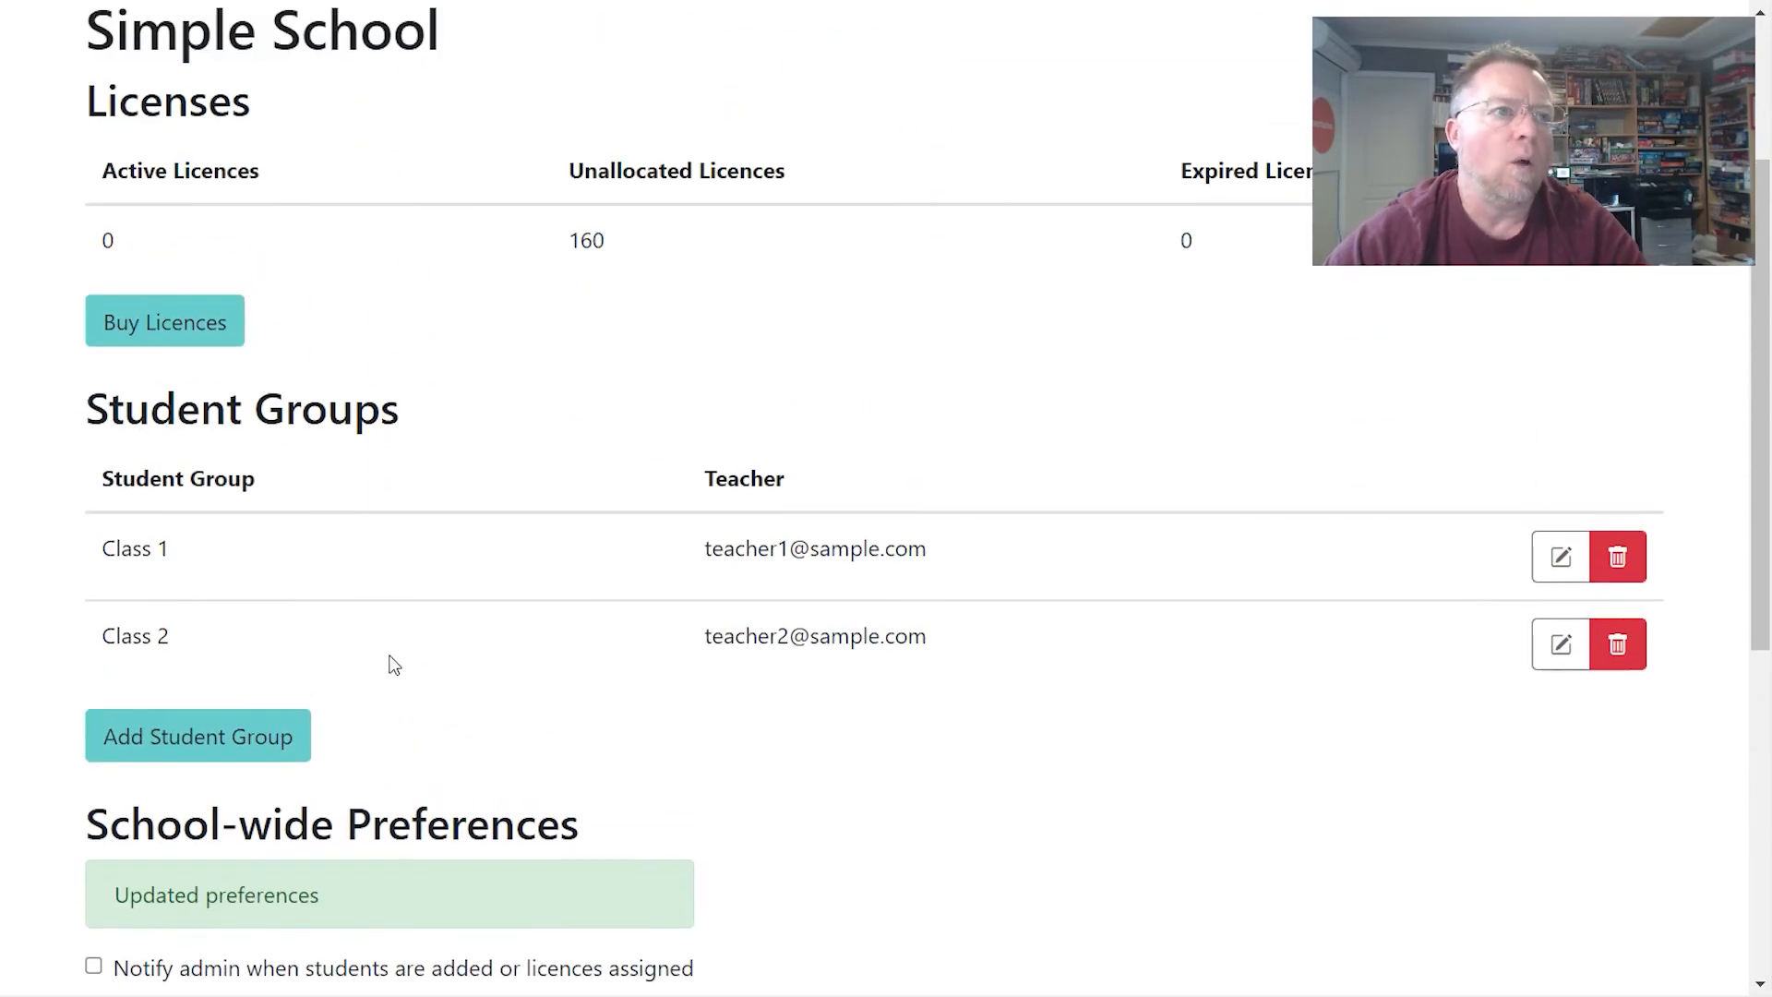
scroll(407, 633, up, 3)
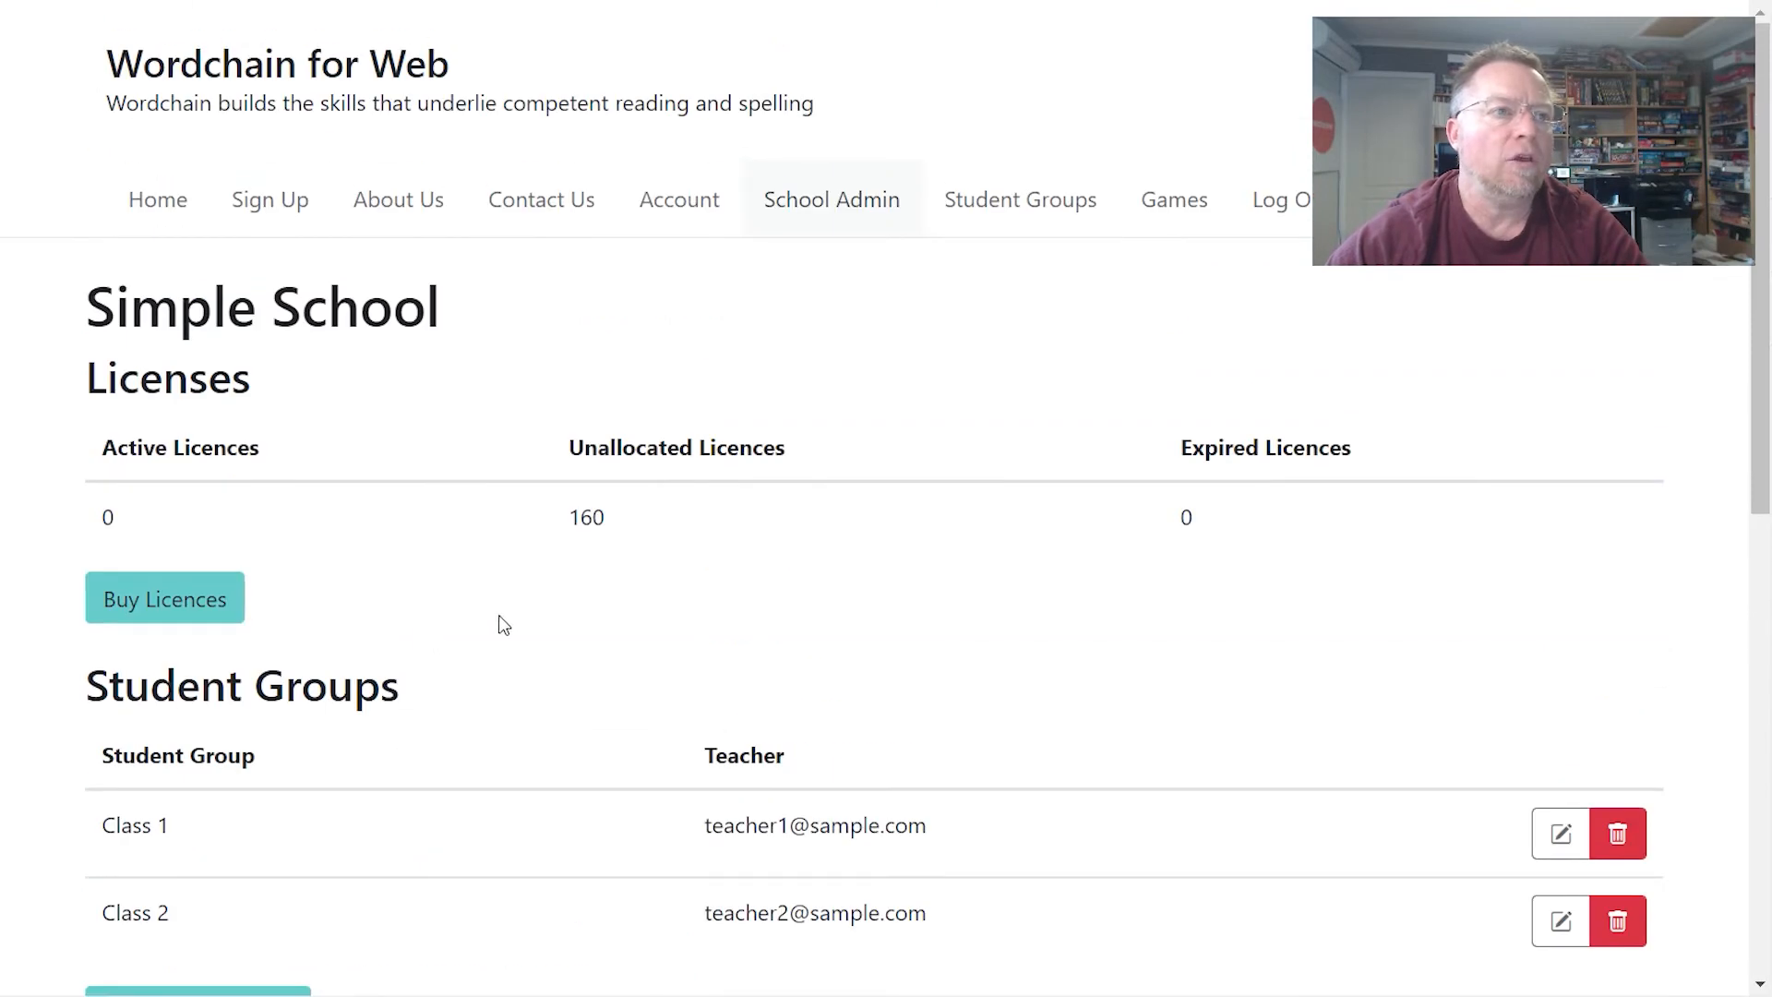
- Open the Class 1 group page and tick Override Default School Preferences
click(1019, 208)
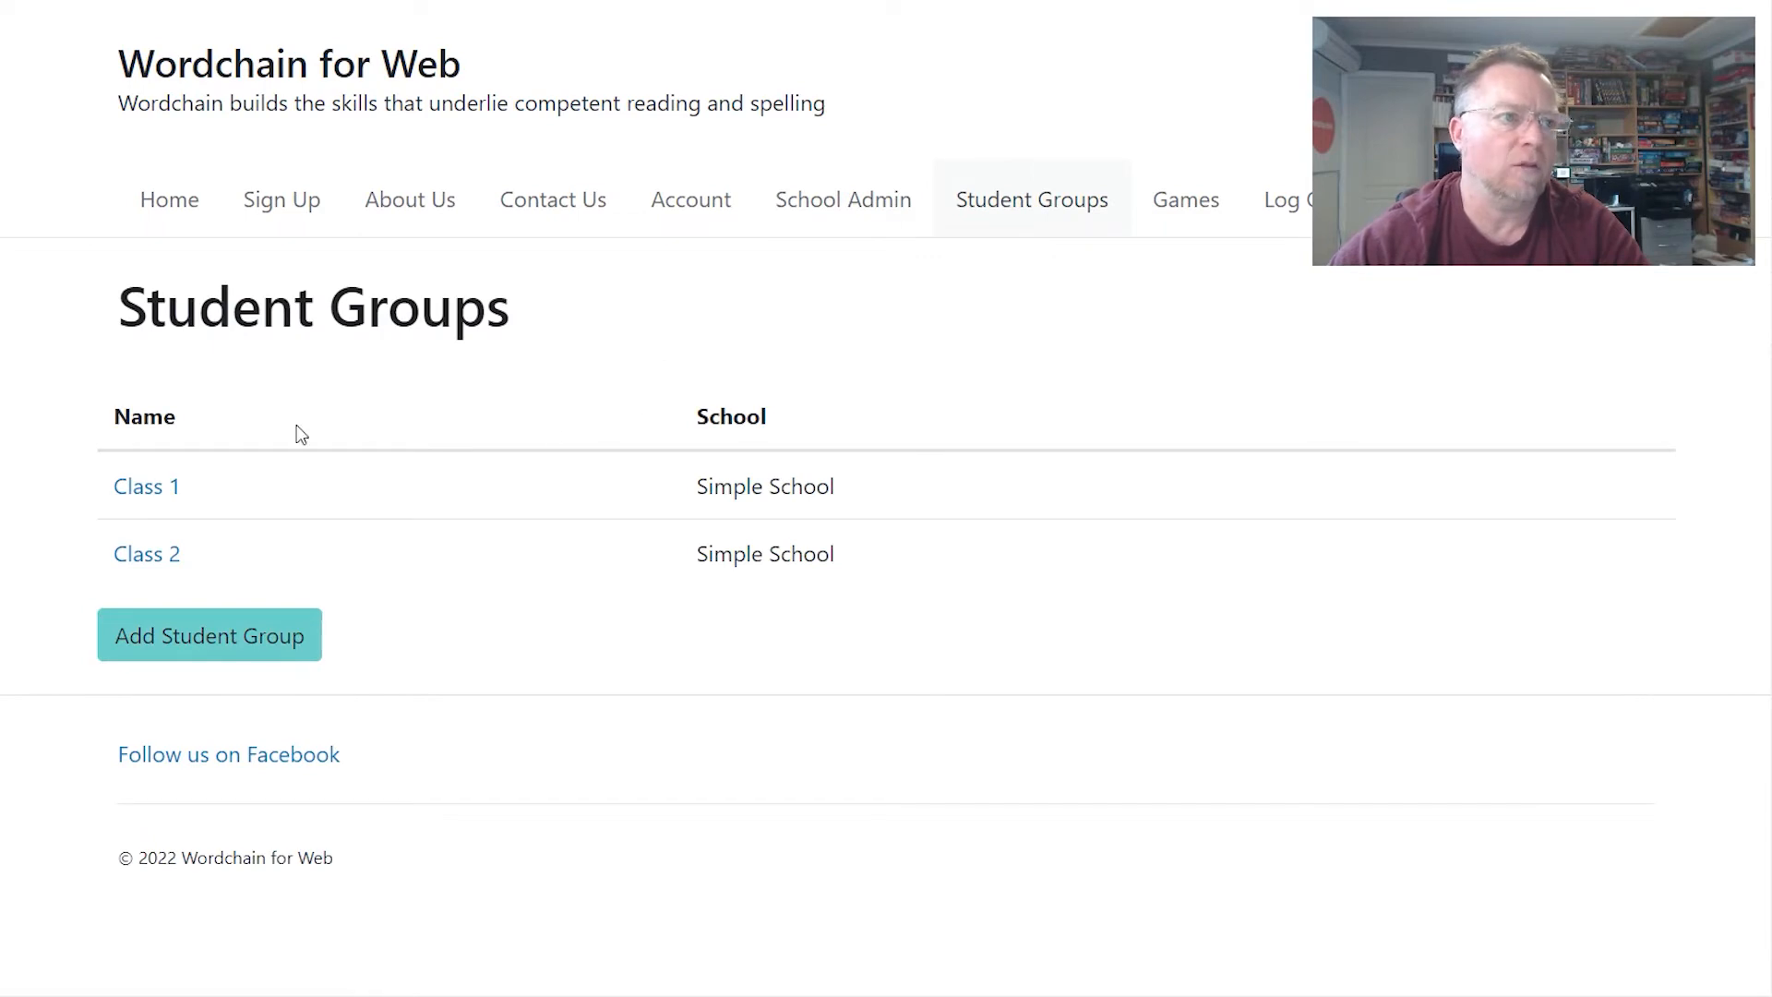
click(148, 494)
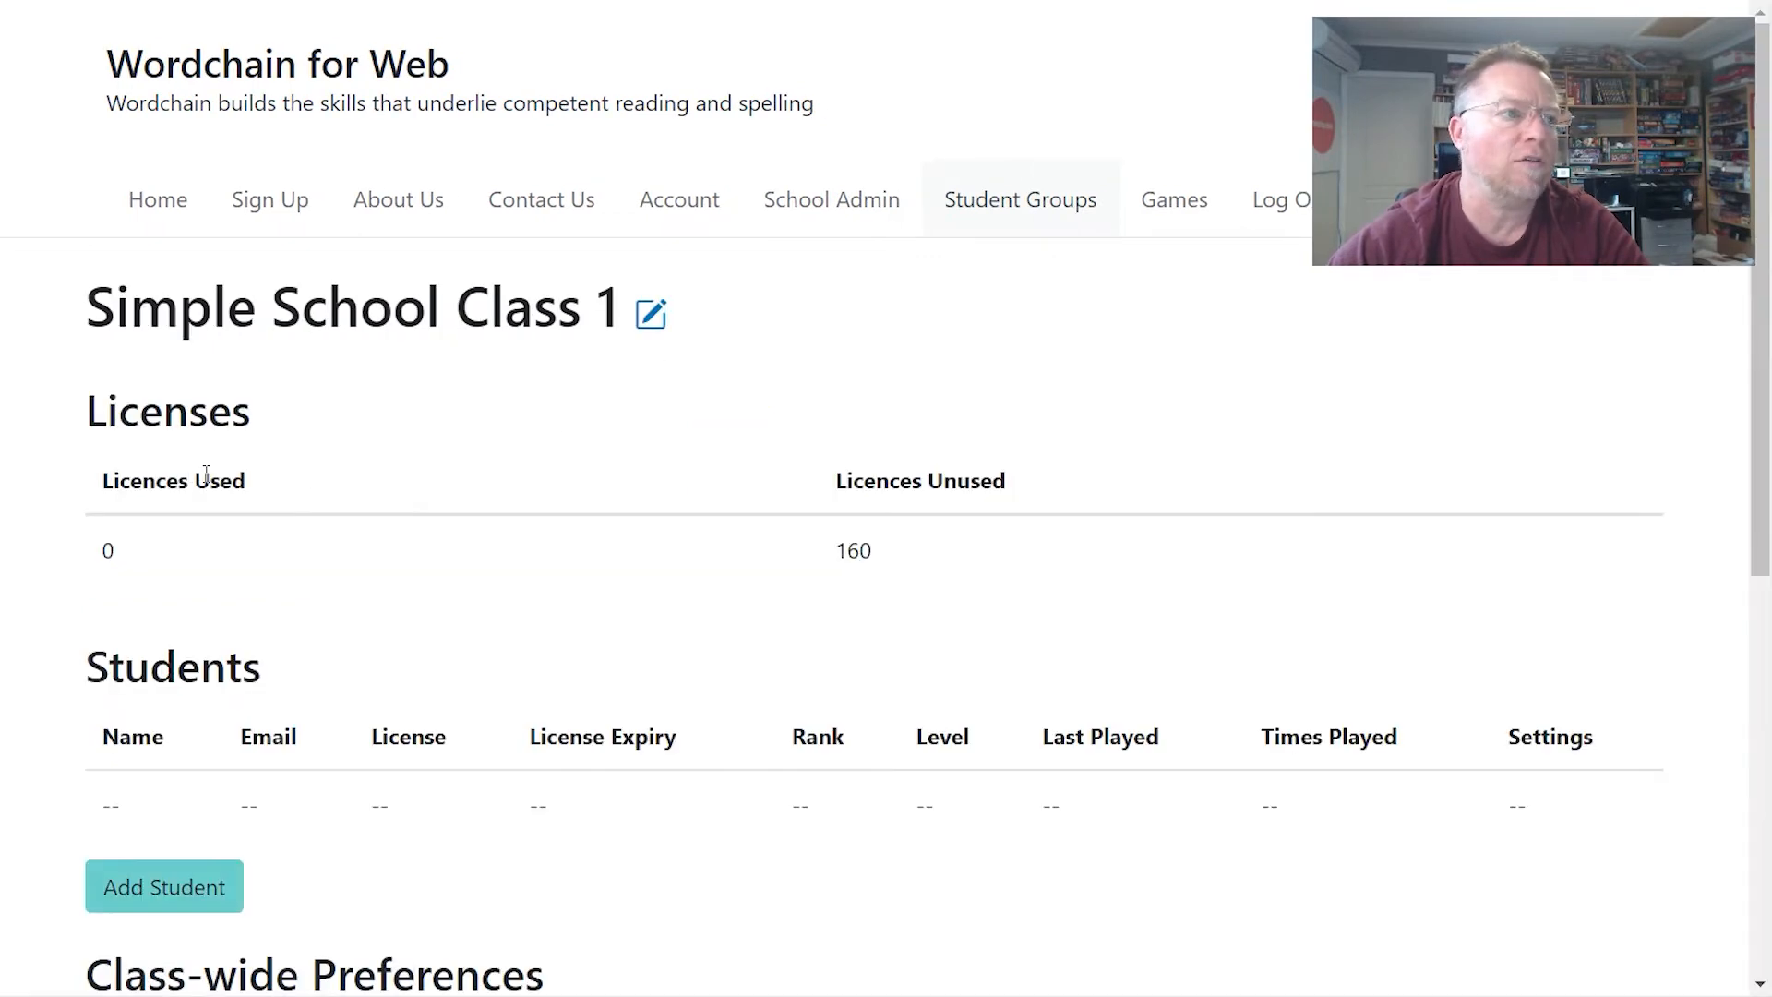
scroll(462, 643, down, 2)
scroll(464, 643, down, 5)
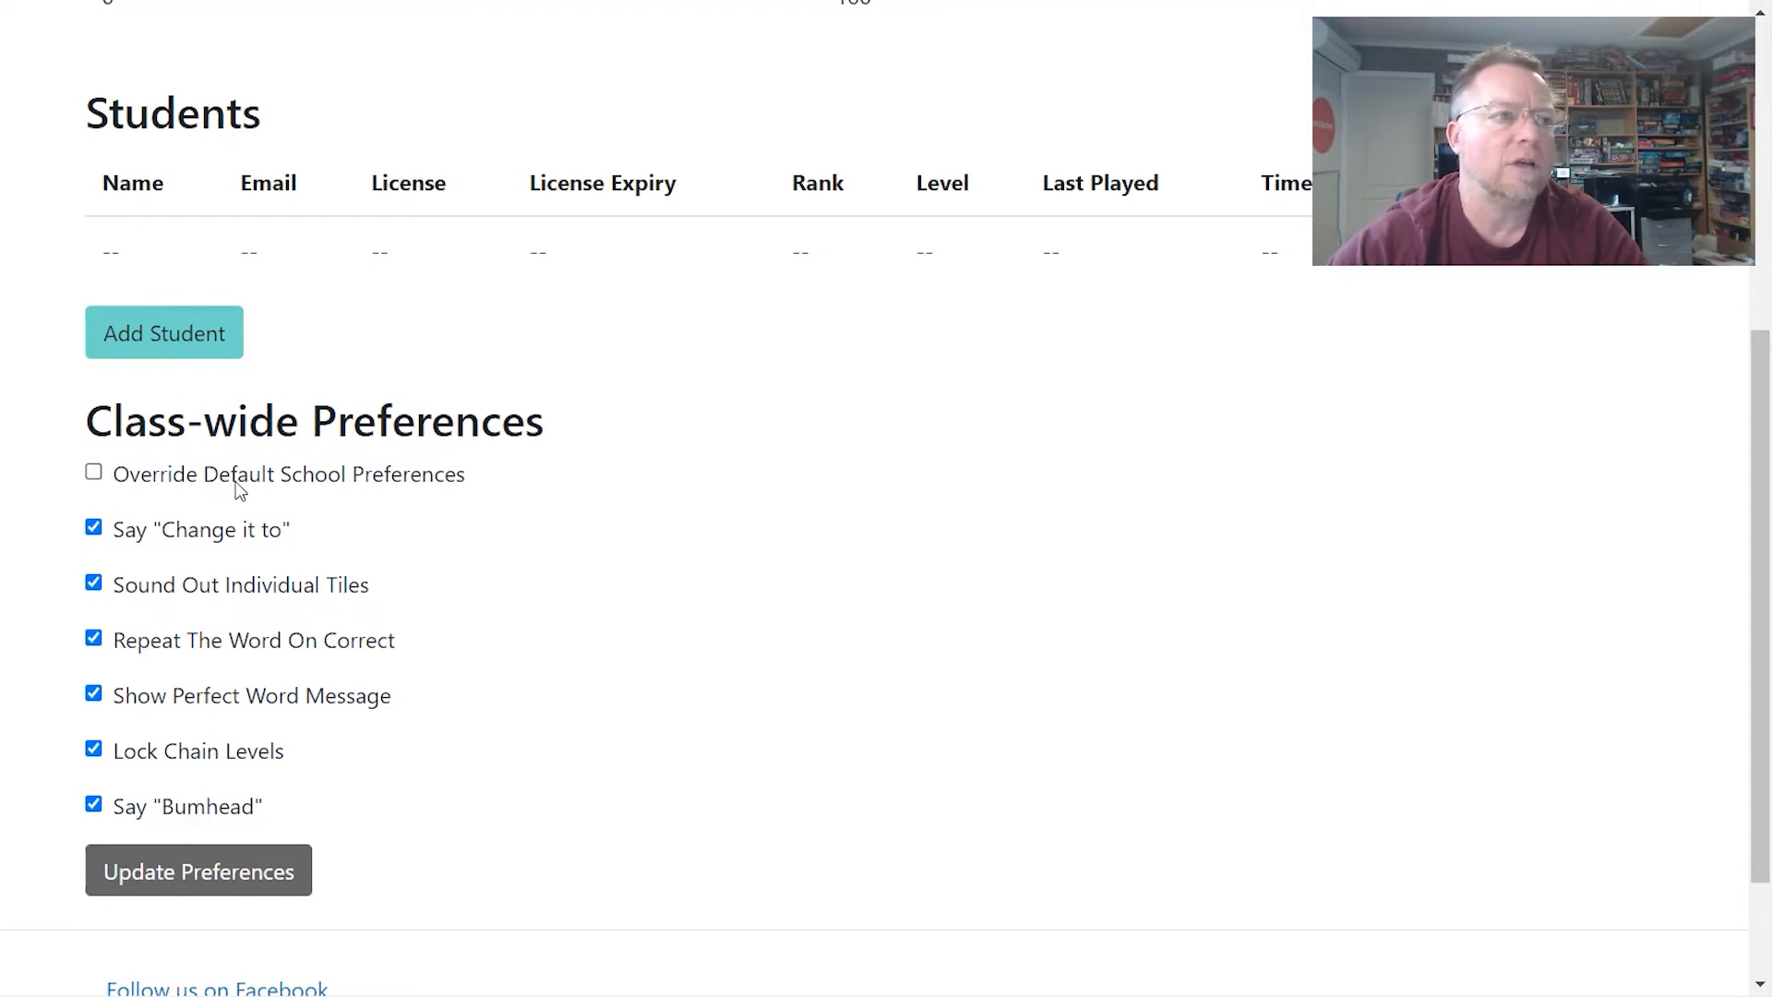
click(95, 478)
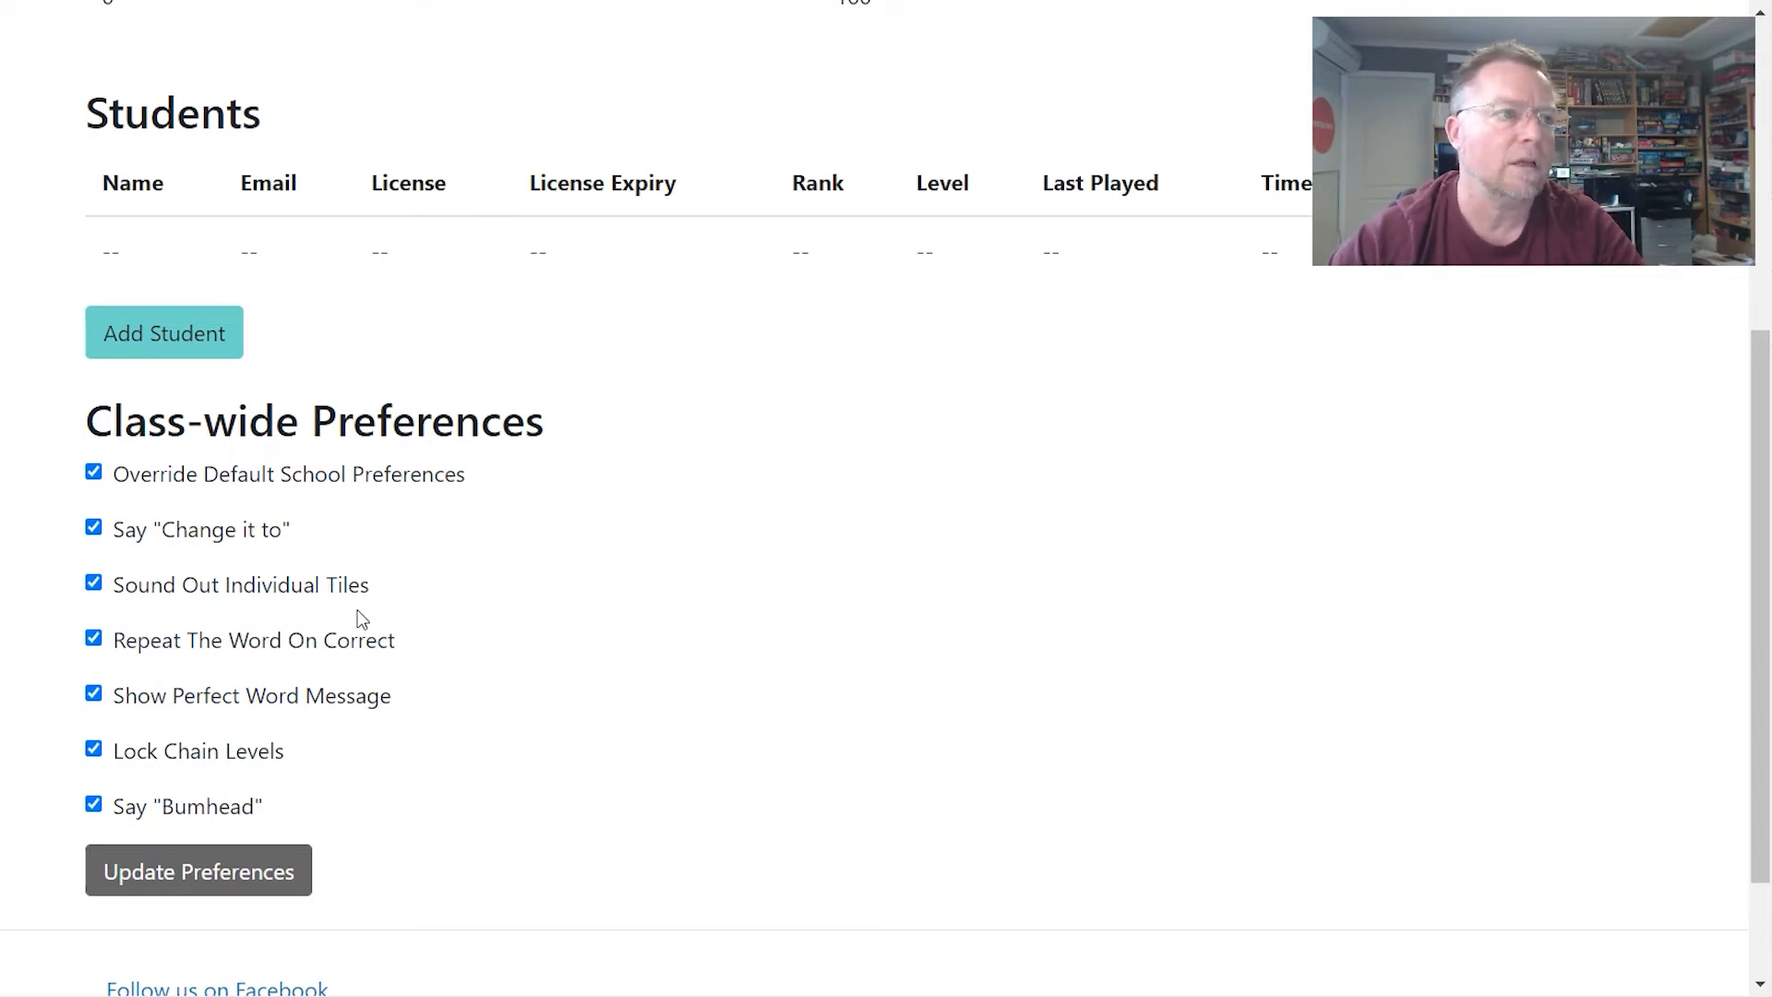
scroll(451, 633, down, 1)
scroll(452, 633, up, 3)
scroll(454, 635, up, 3)
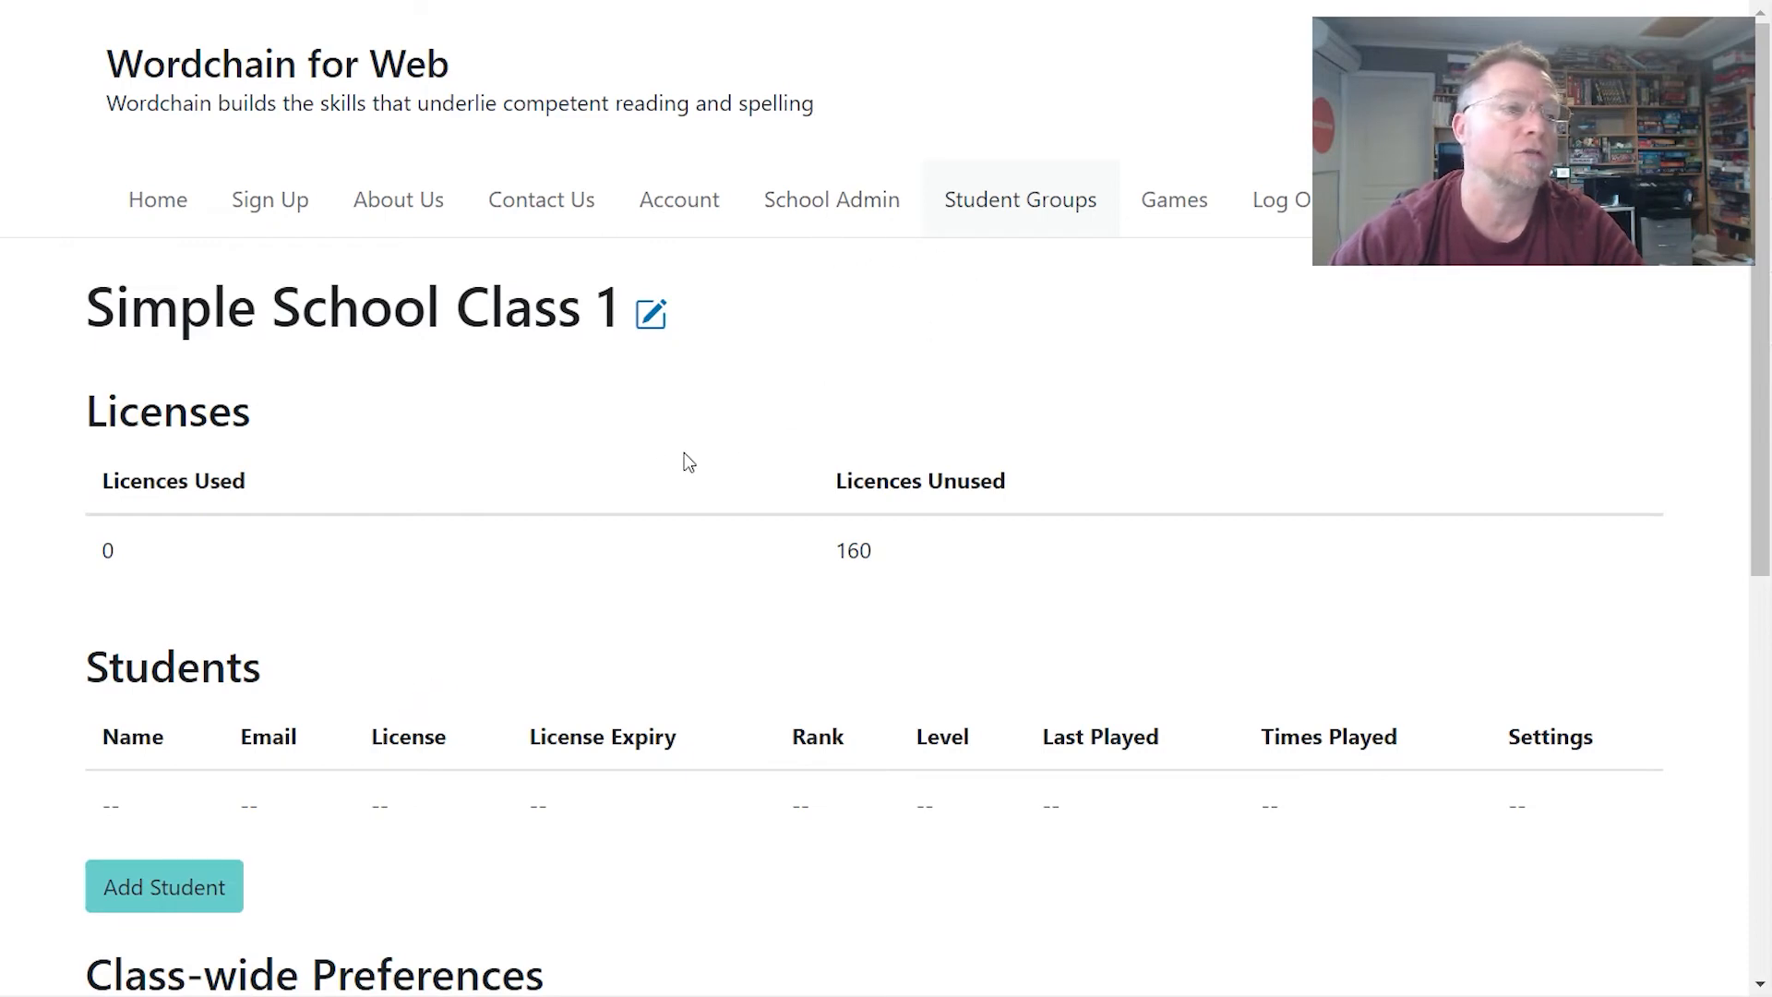
- Start a new student in Class 1 and enter the student's e-mail address
click(218, 881)
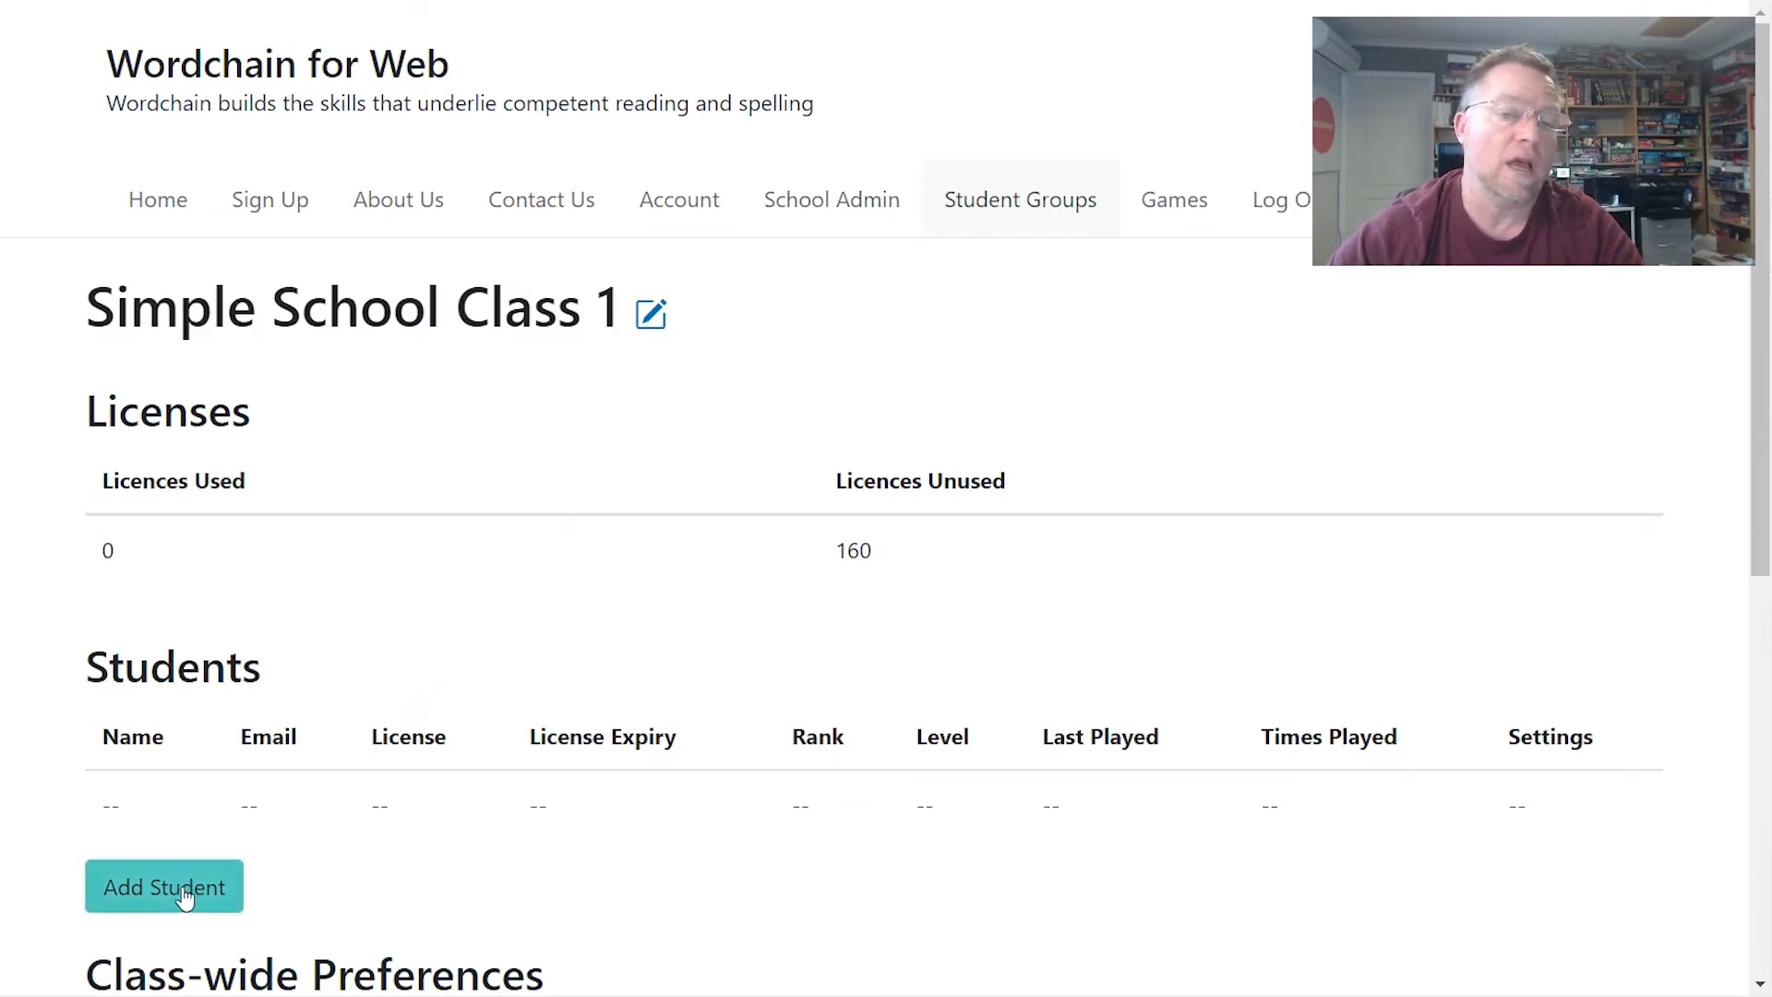
click(601, 231)
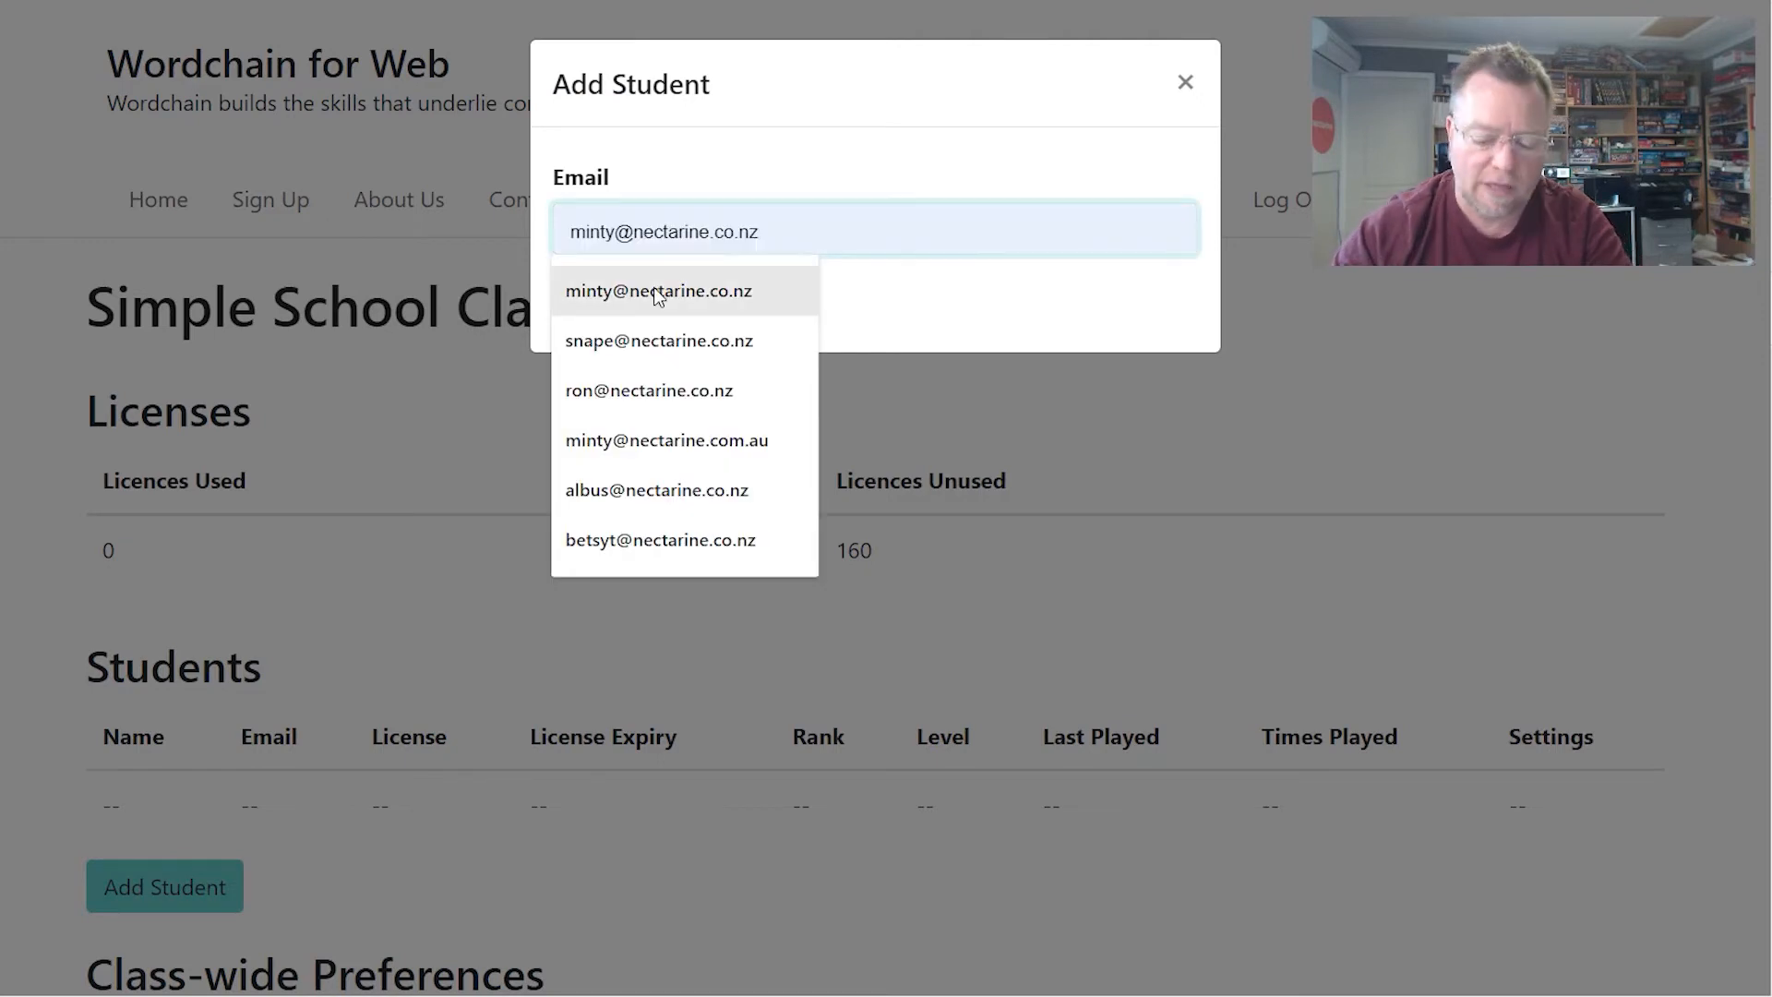
text(student@)
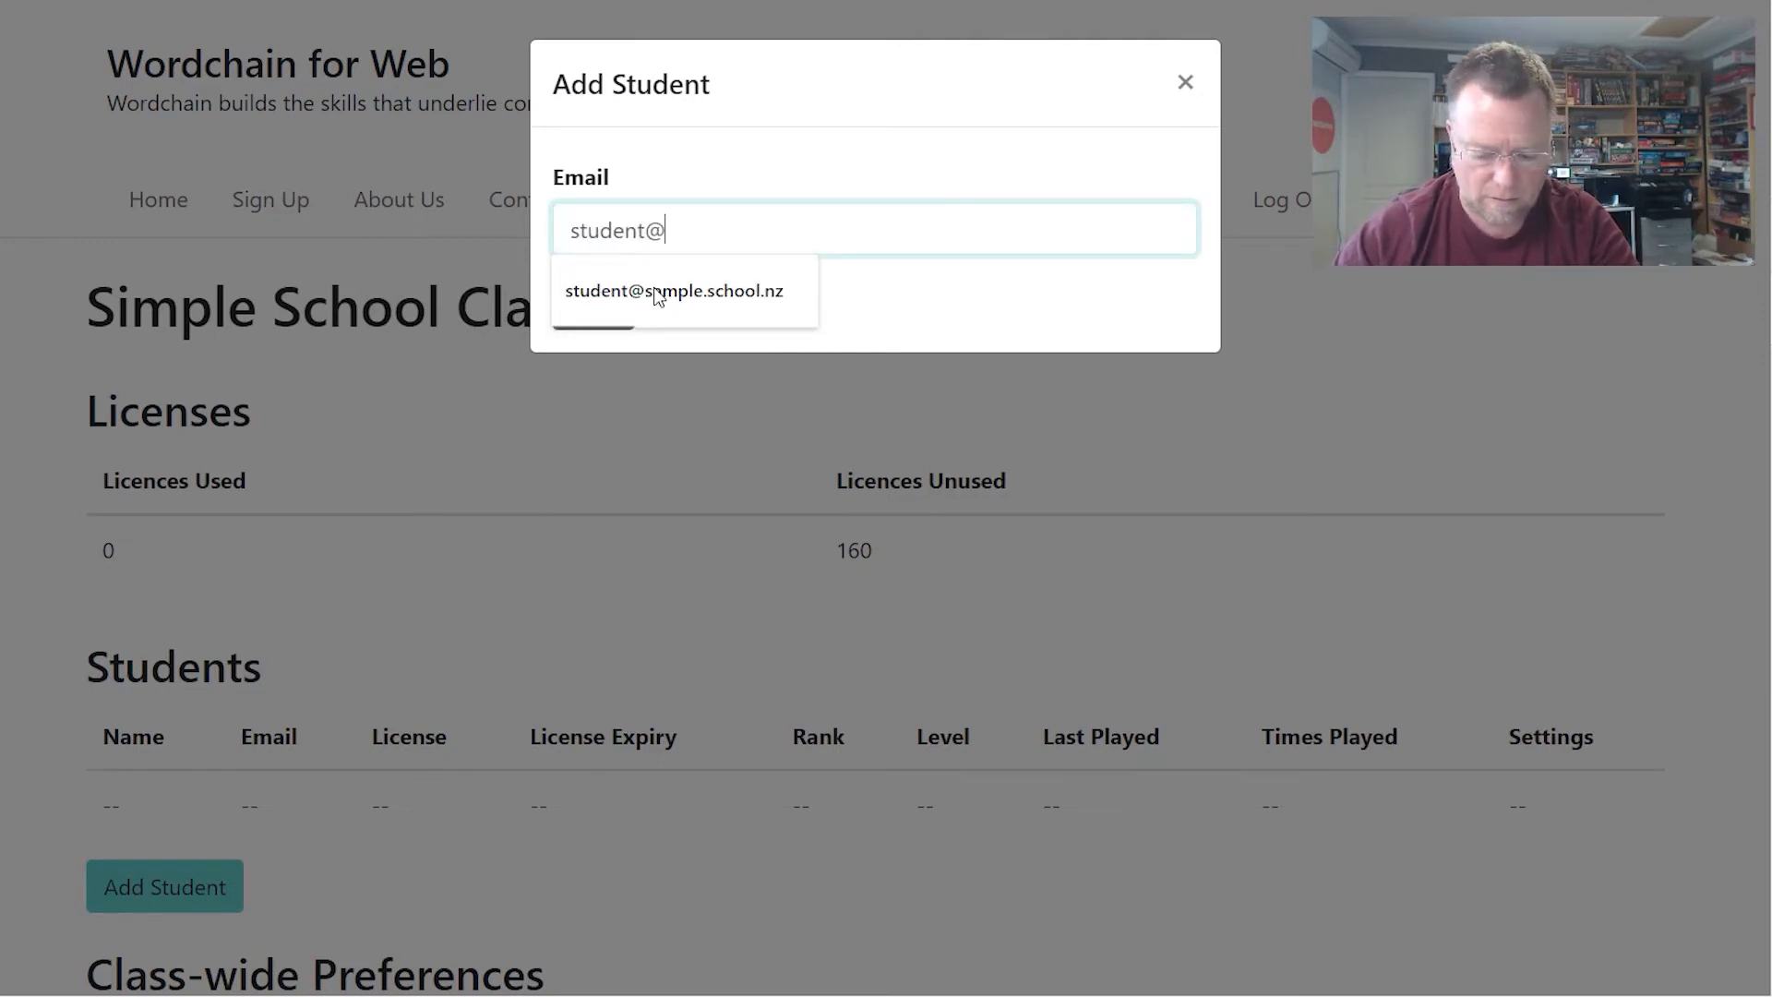
text(sample.com)
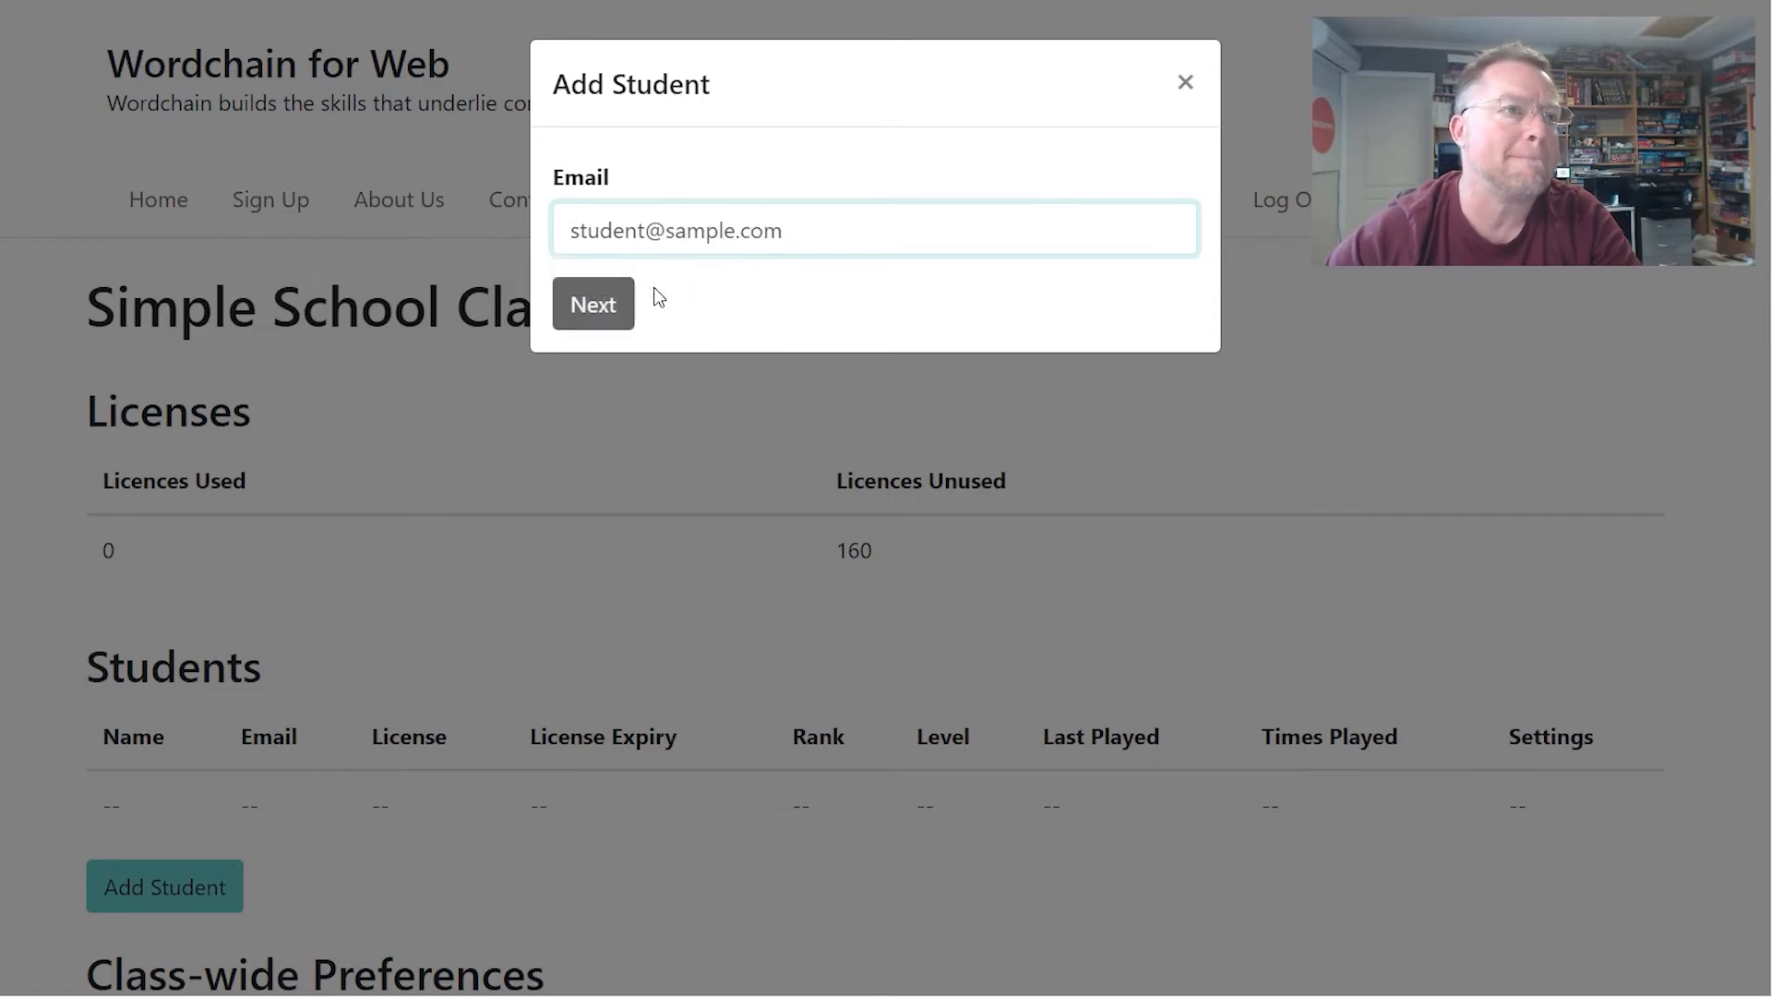
click(593, 311)
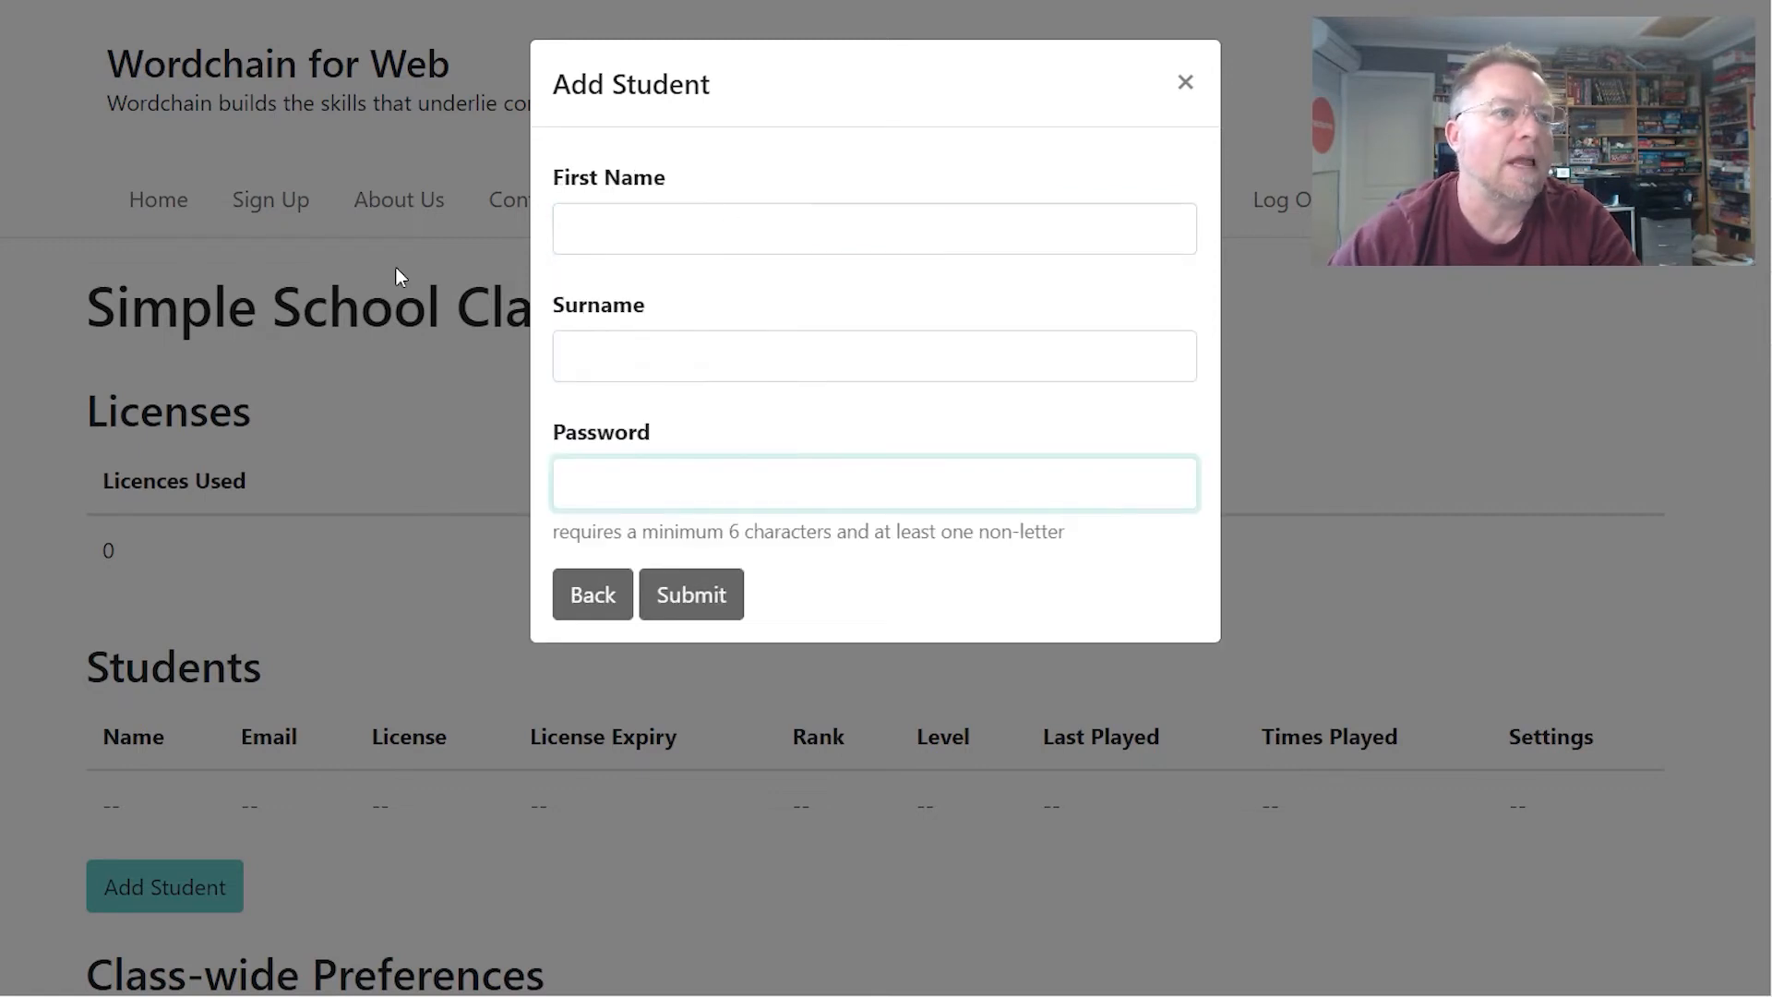
- Fill in the student's first name, surname and password, then submit the new student
click(583, 236)
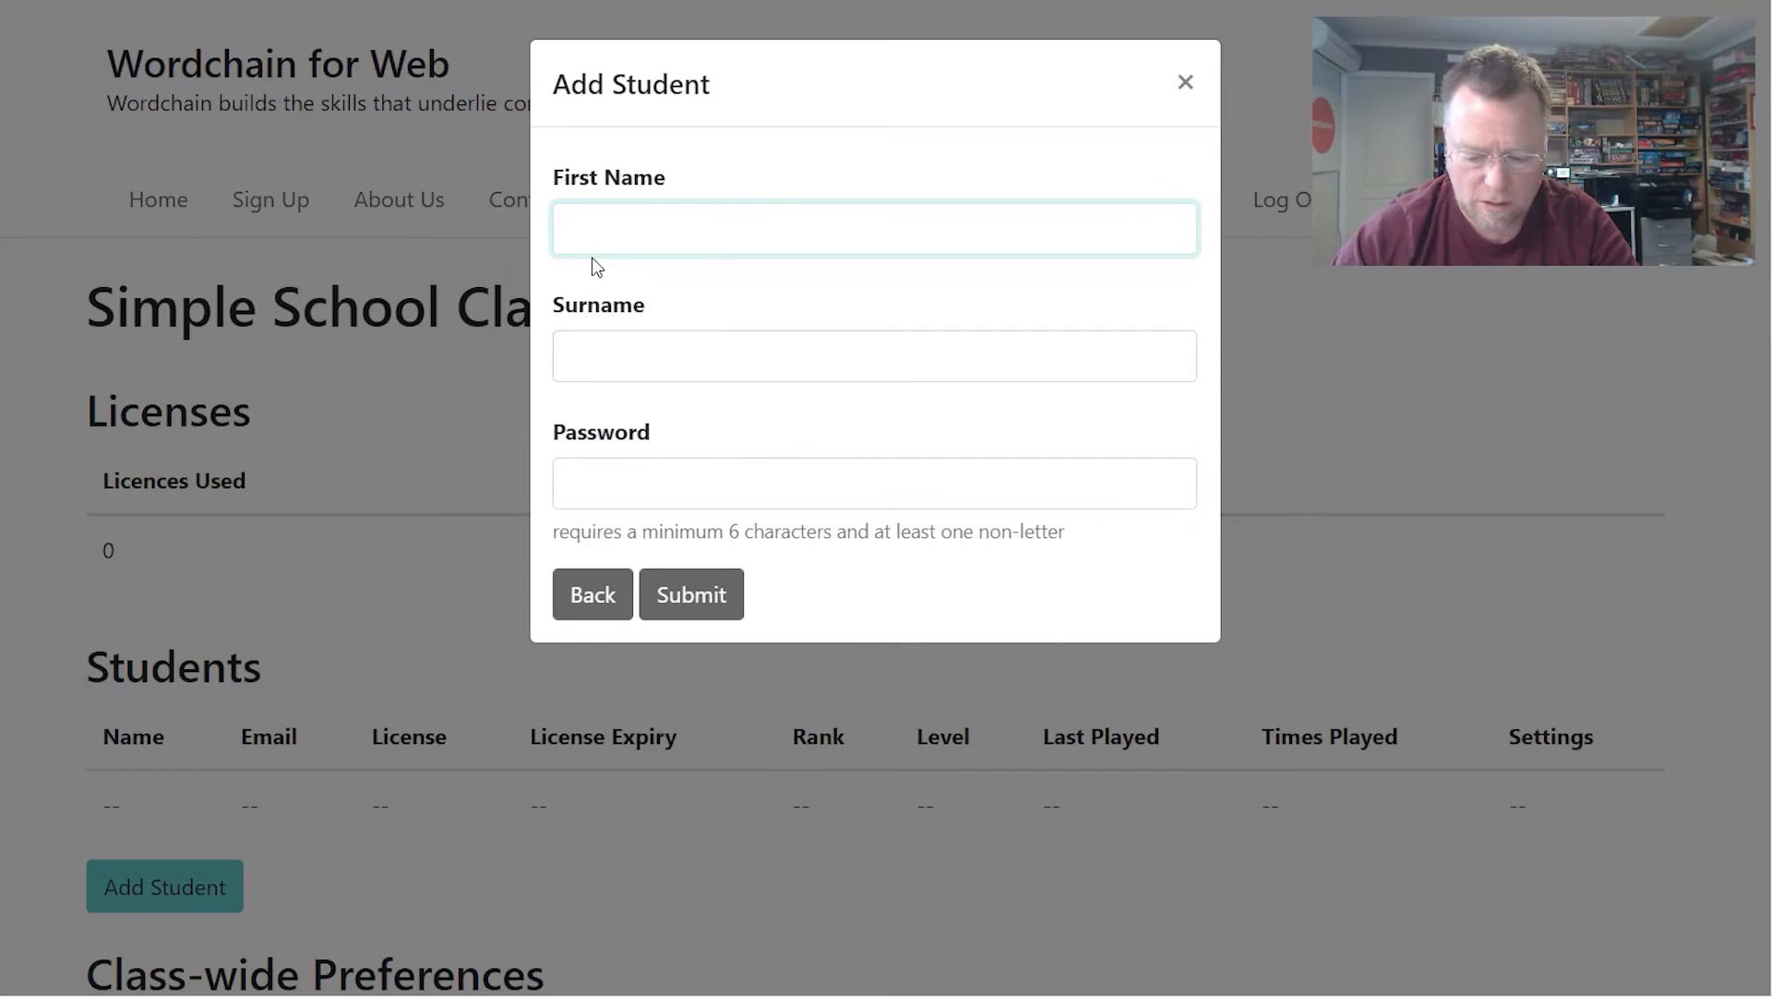
text(Sample)
key(Tab)
text(S)
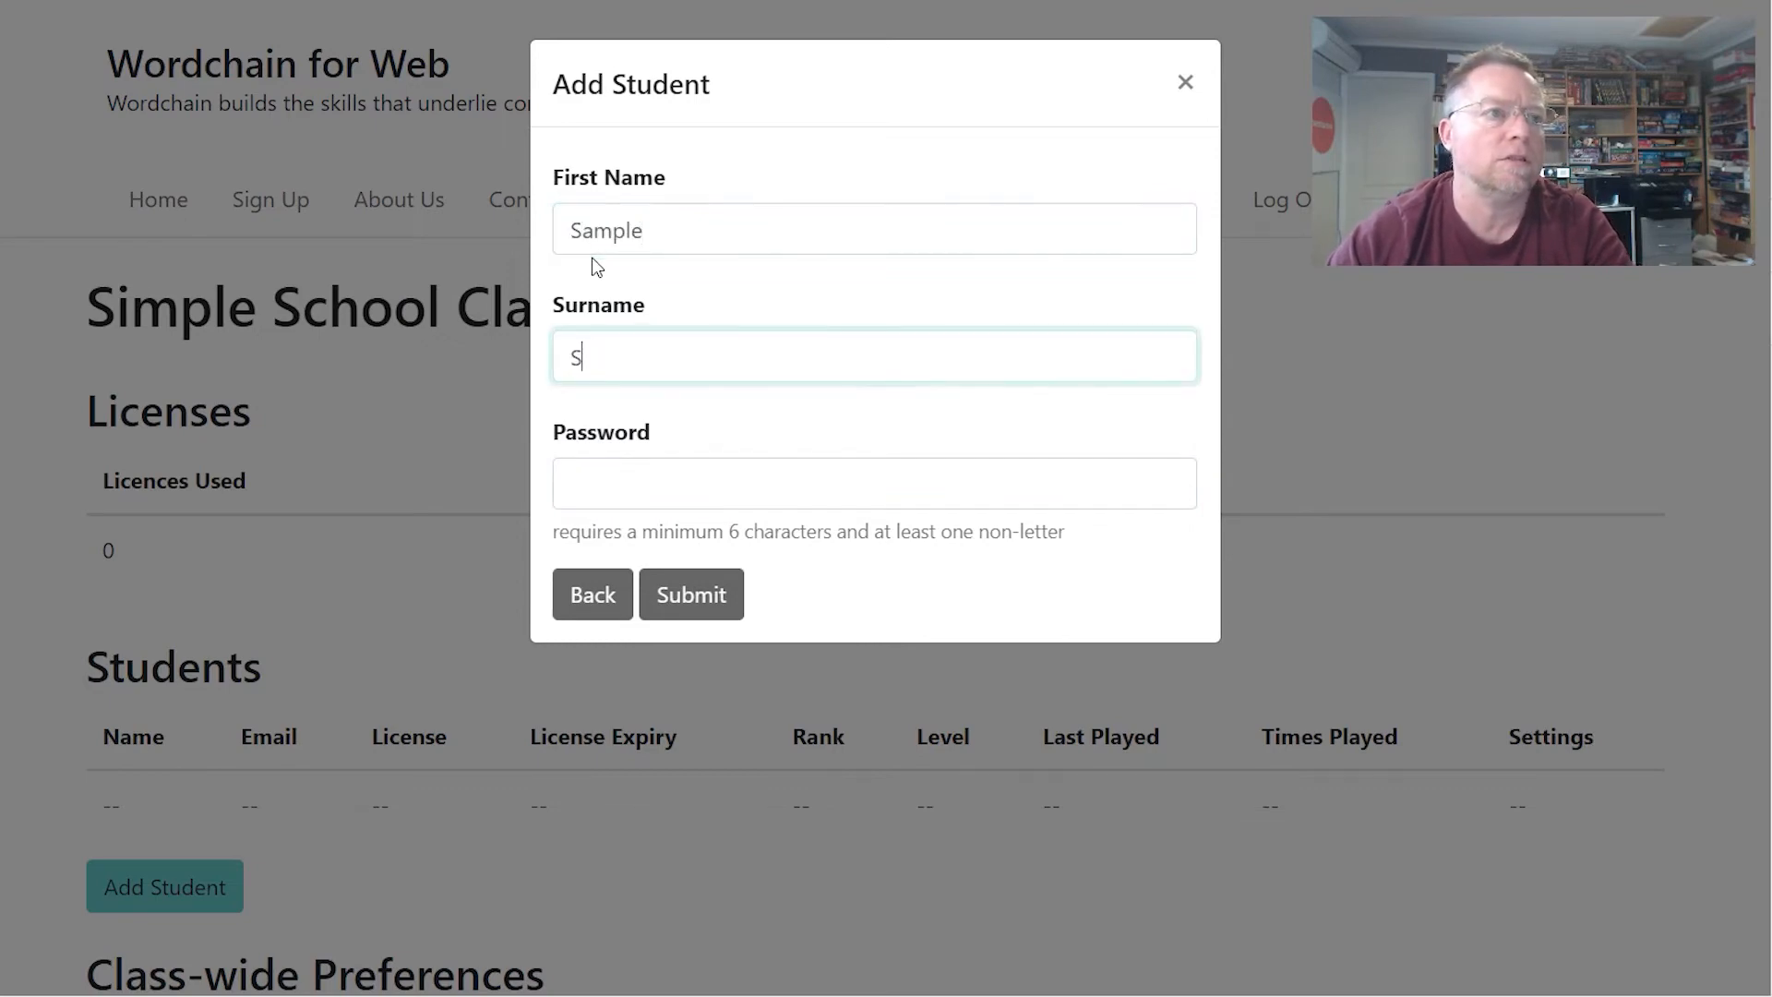
text(tudent)
key(Tab)
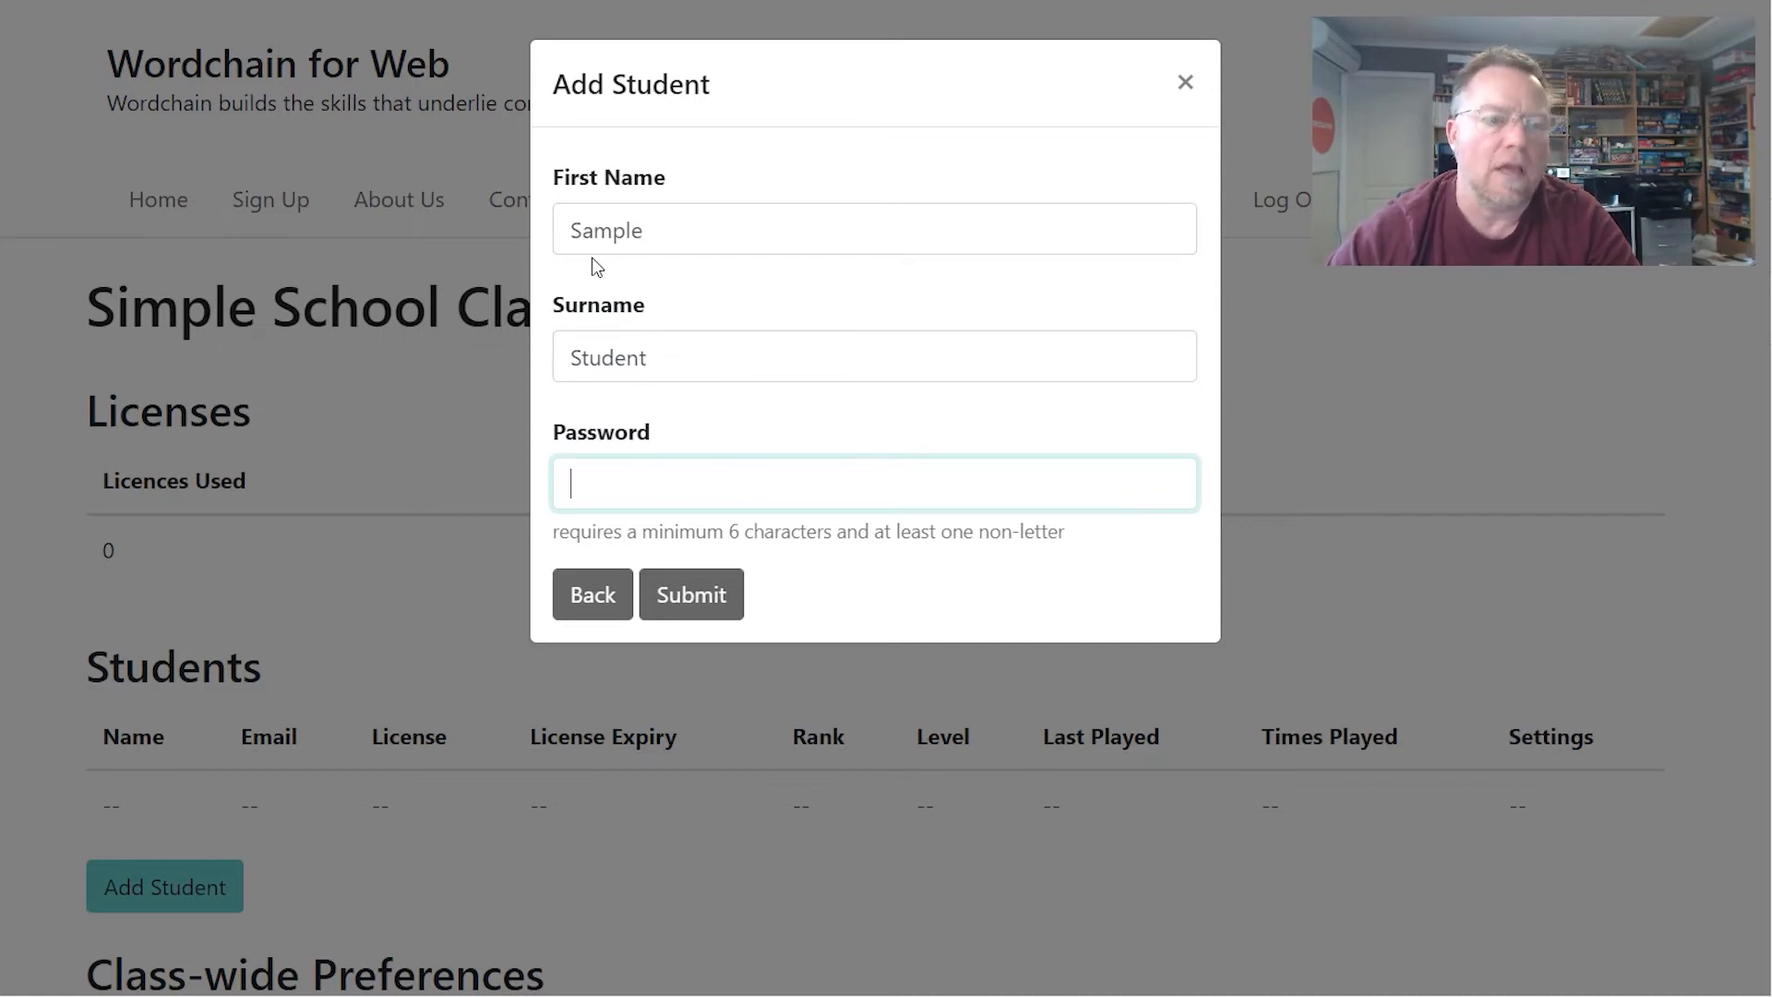
text(pas)
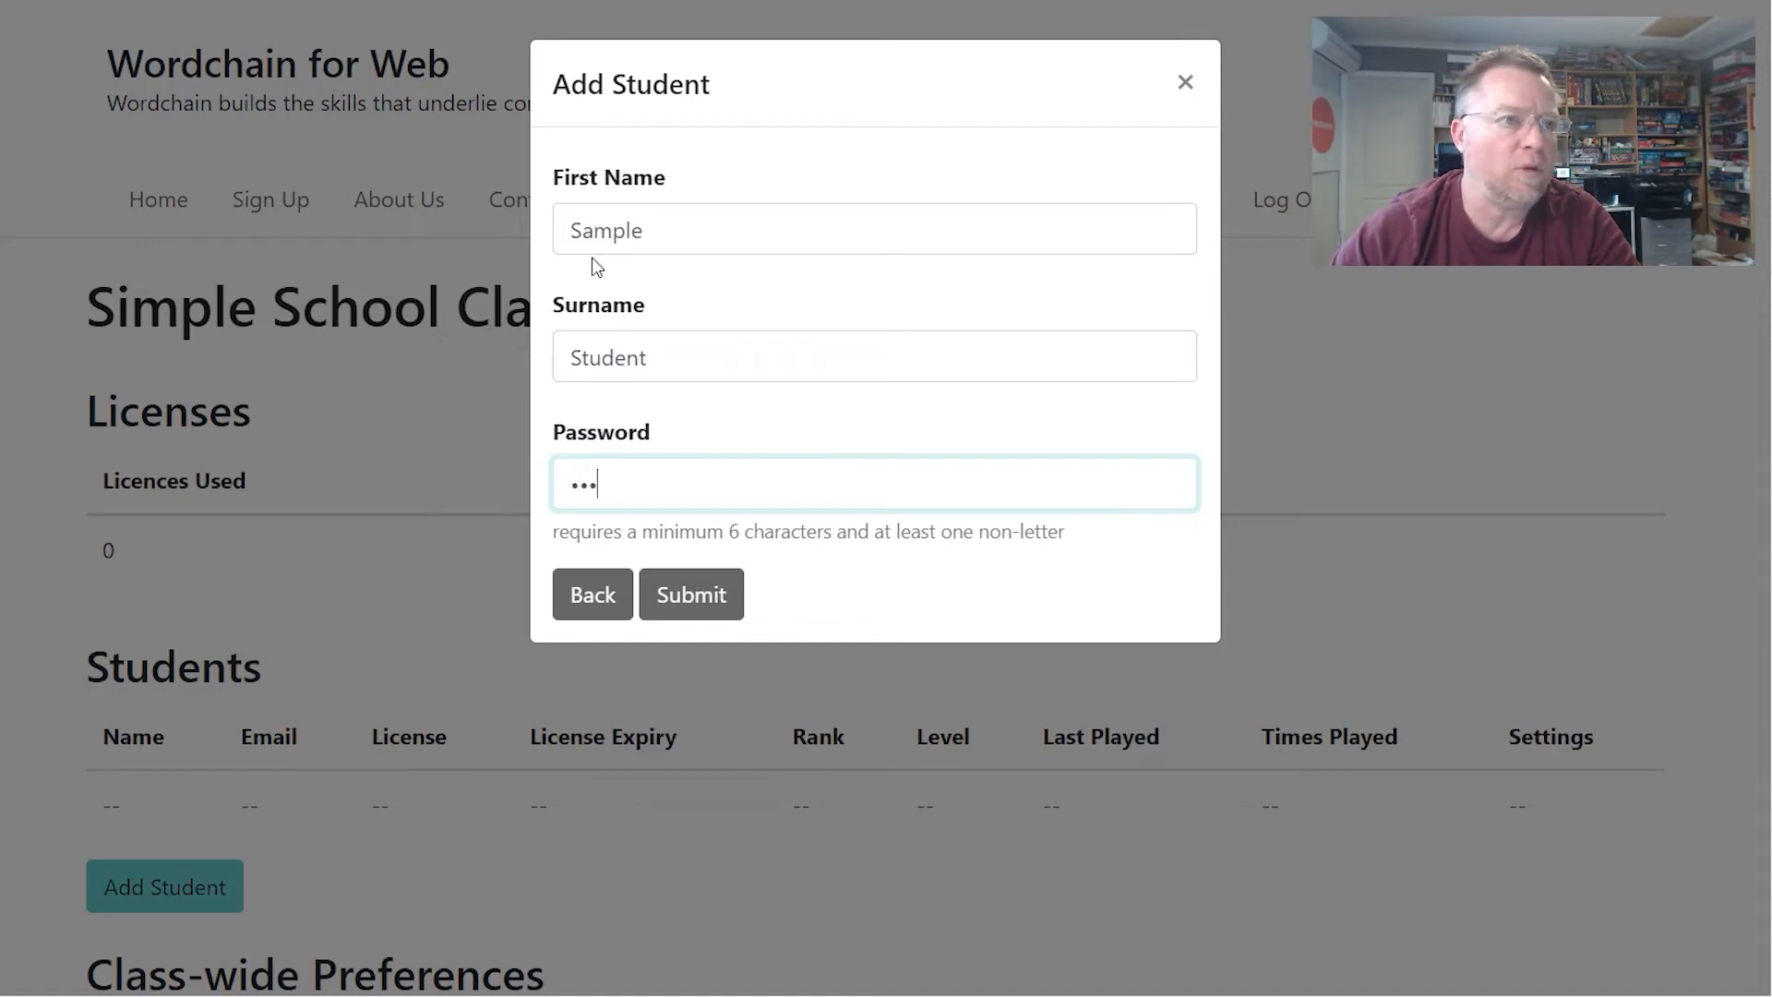
text(s123)
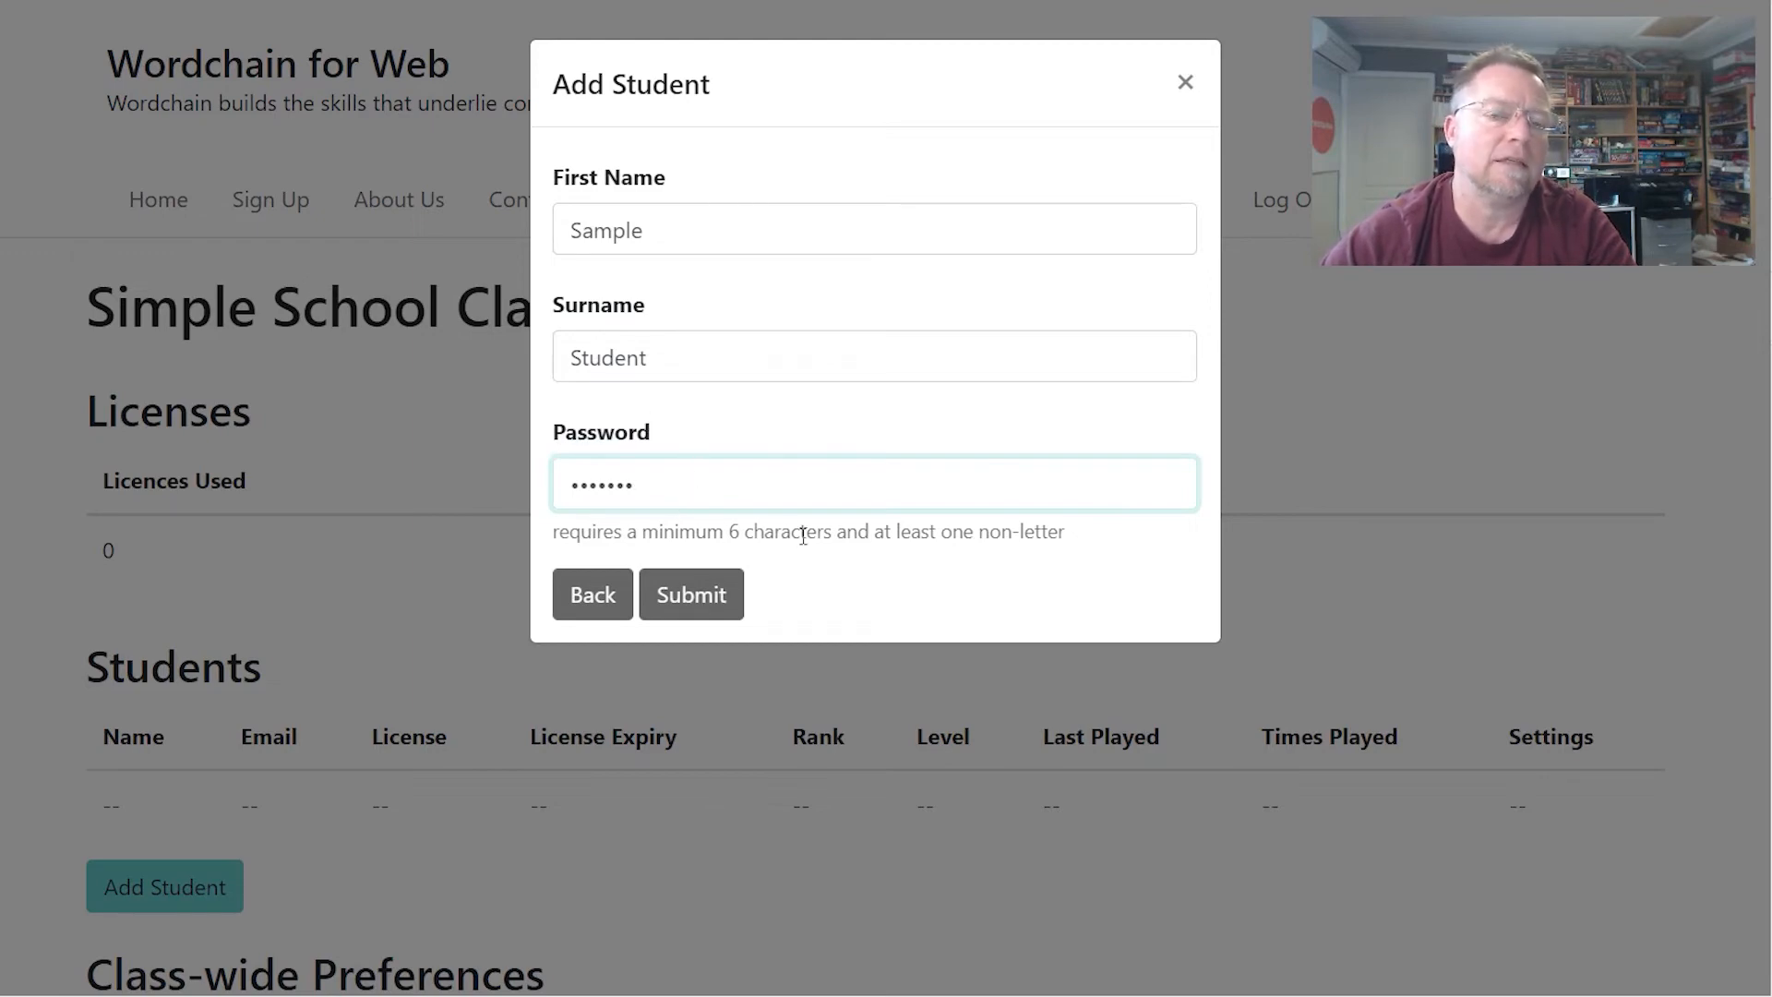
click(700, 596)
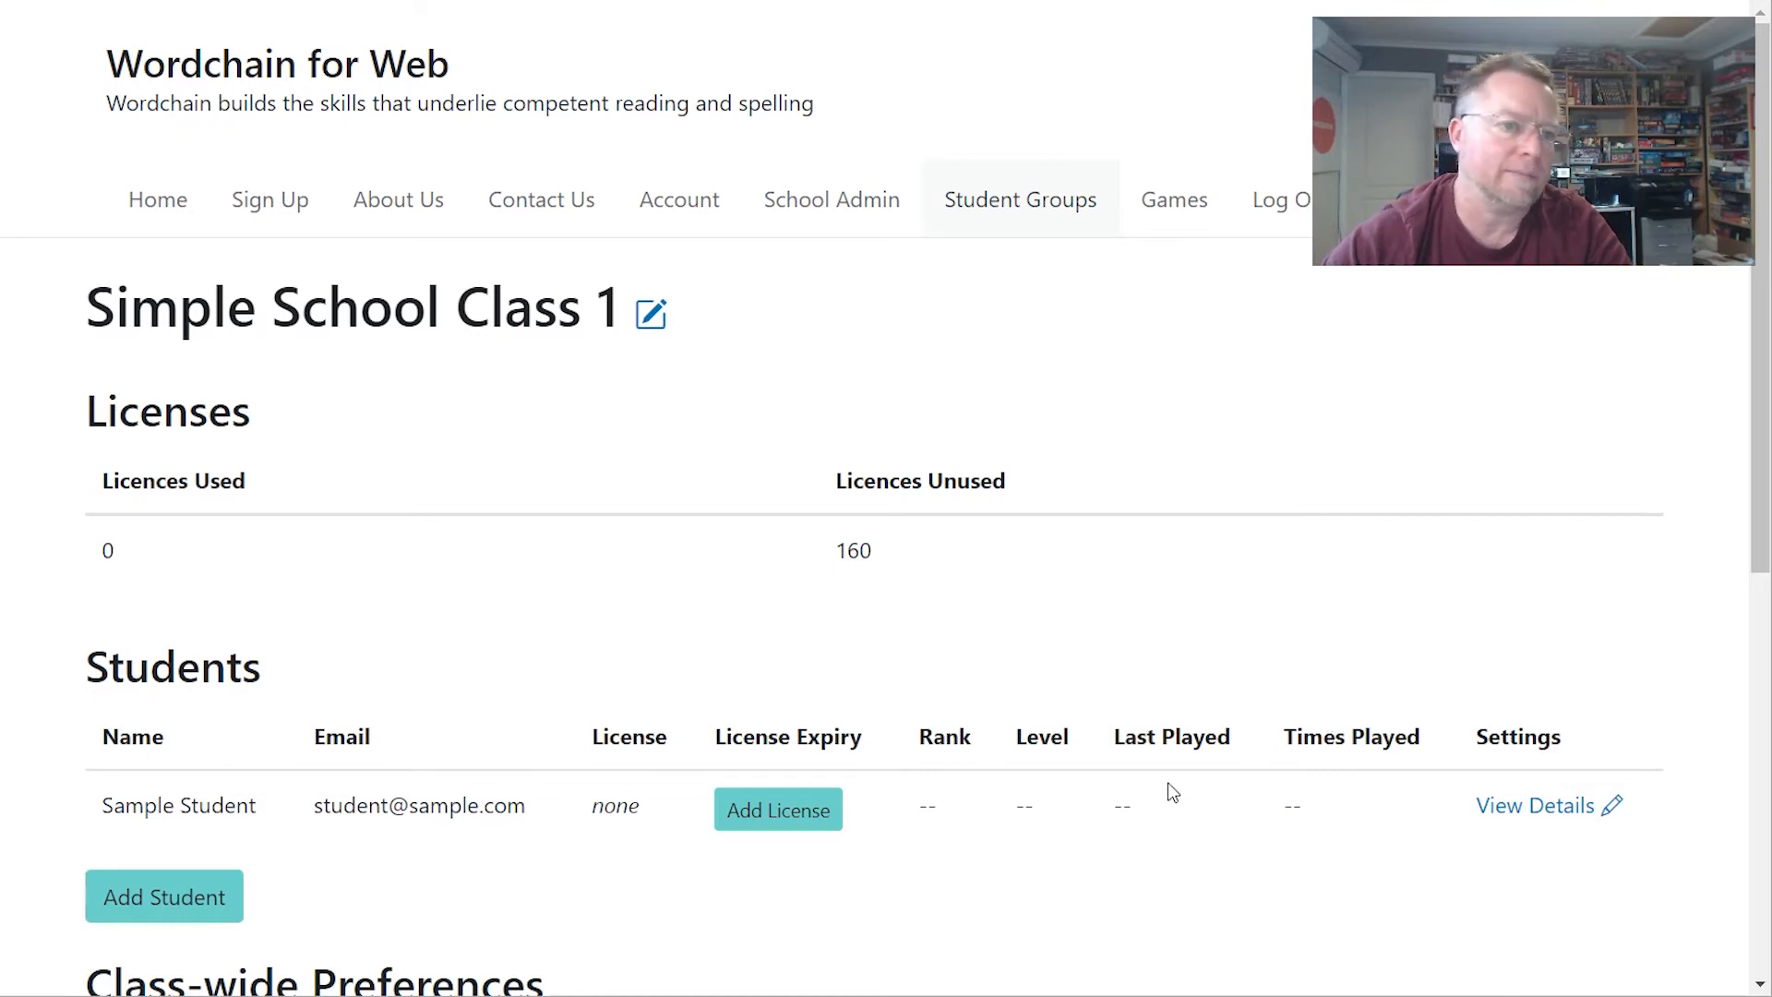
- Open licence assignment for the sample student in Class 1
click(751, 812)
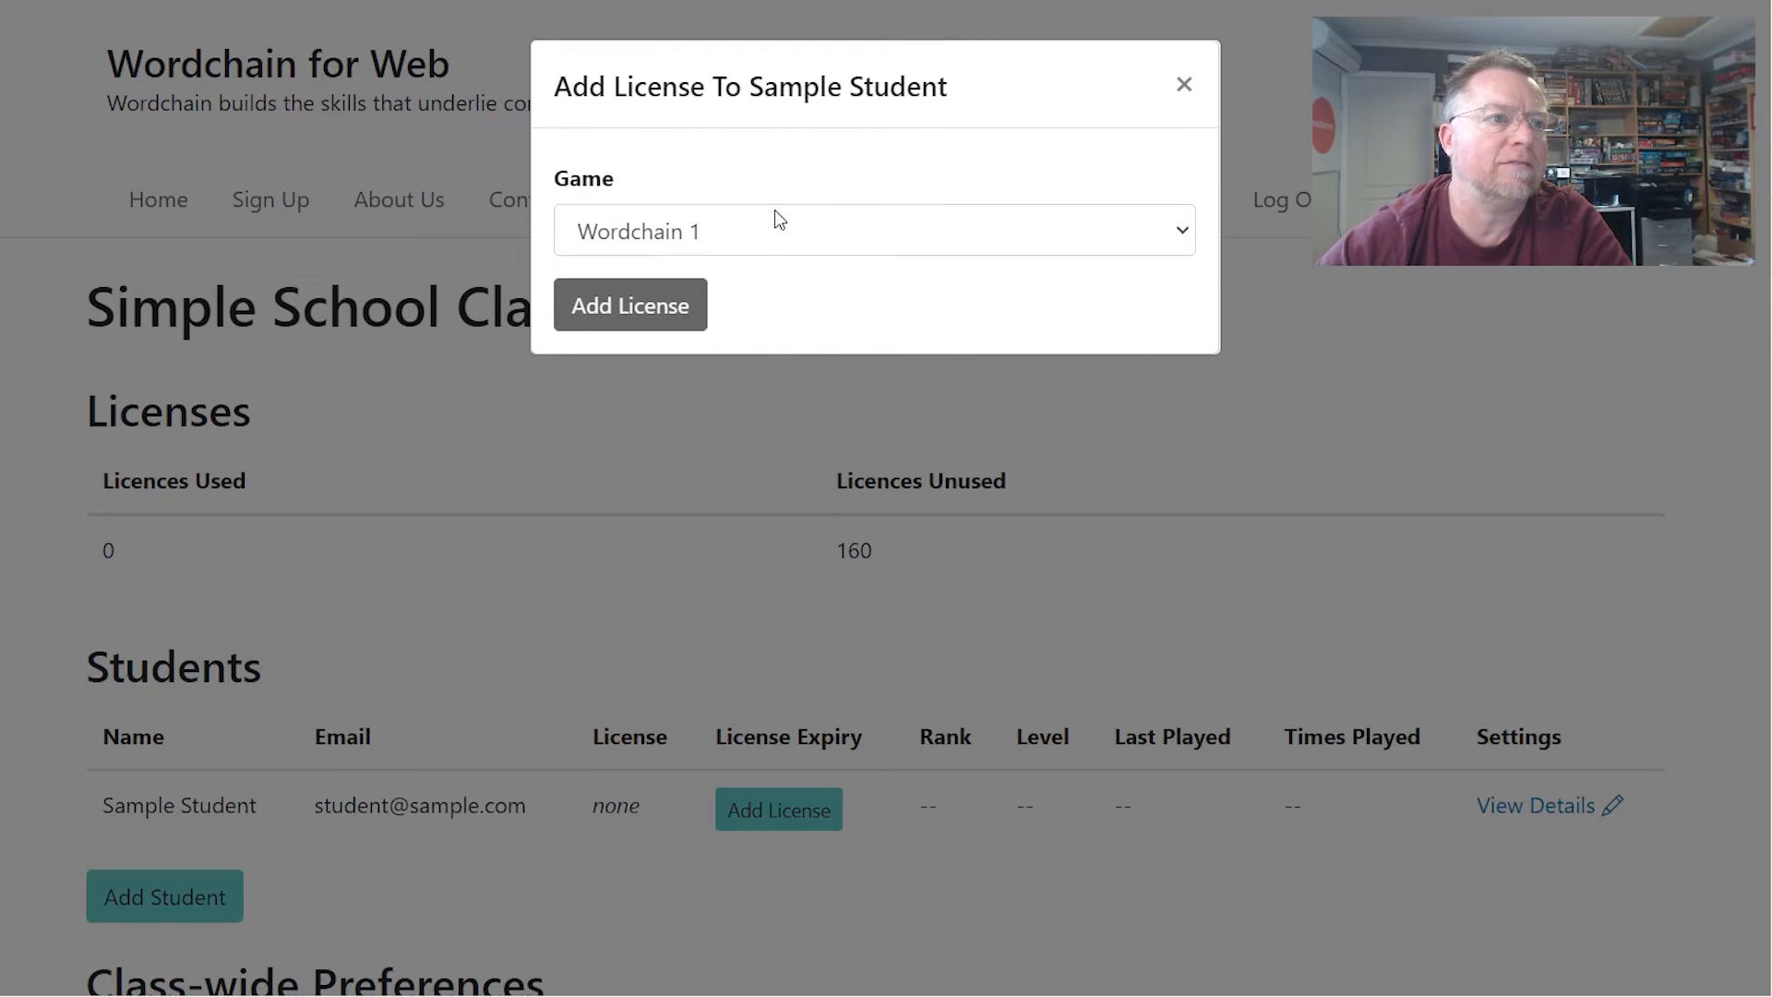
- Give the sample student a licence with Wordchain 1 as the game
click(672, 232)
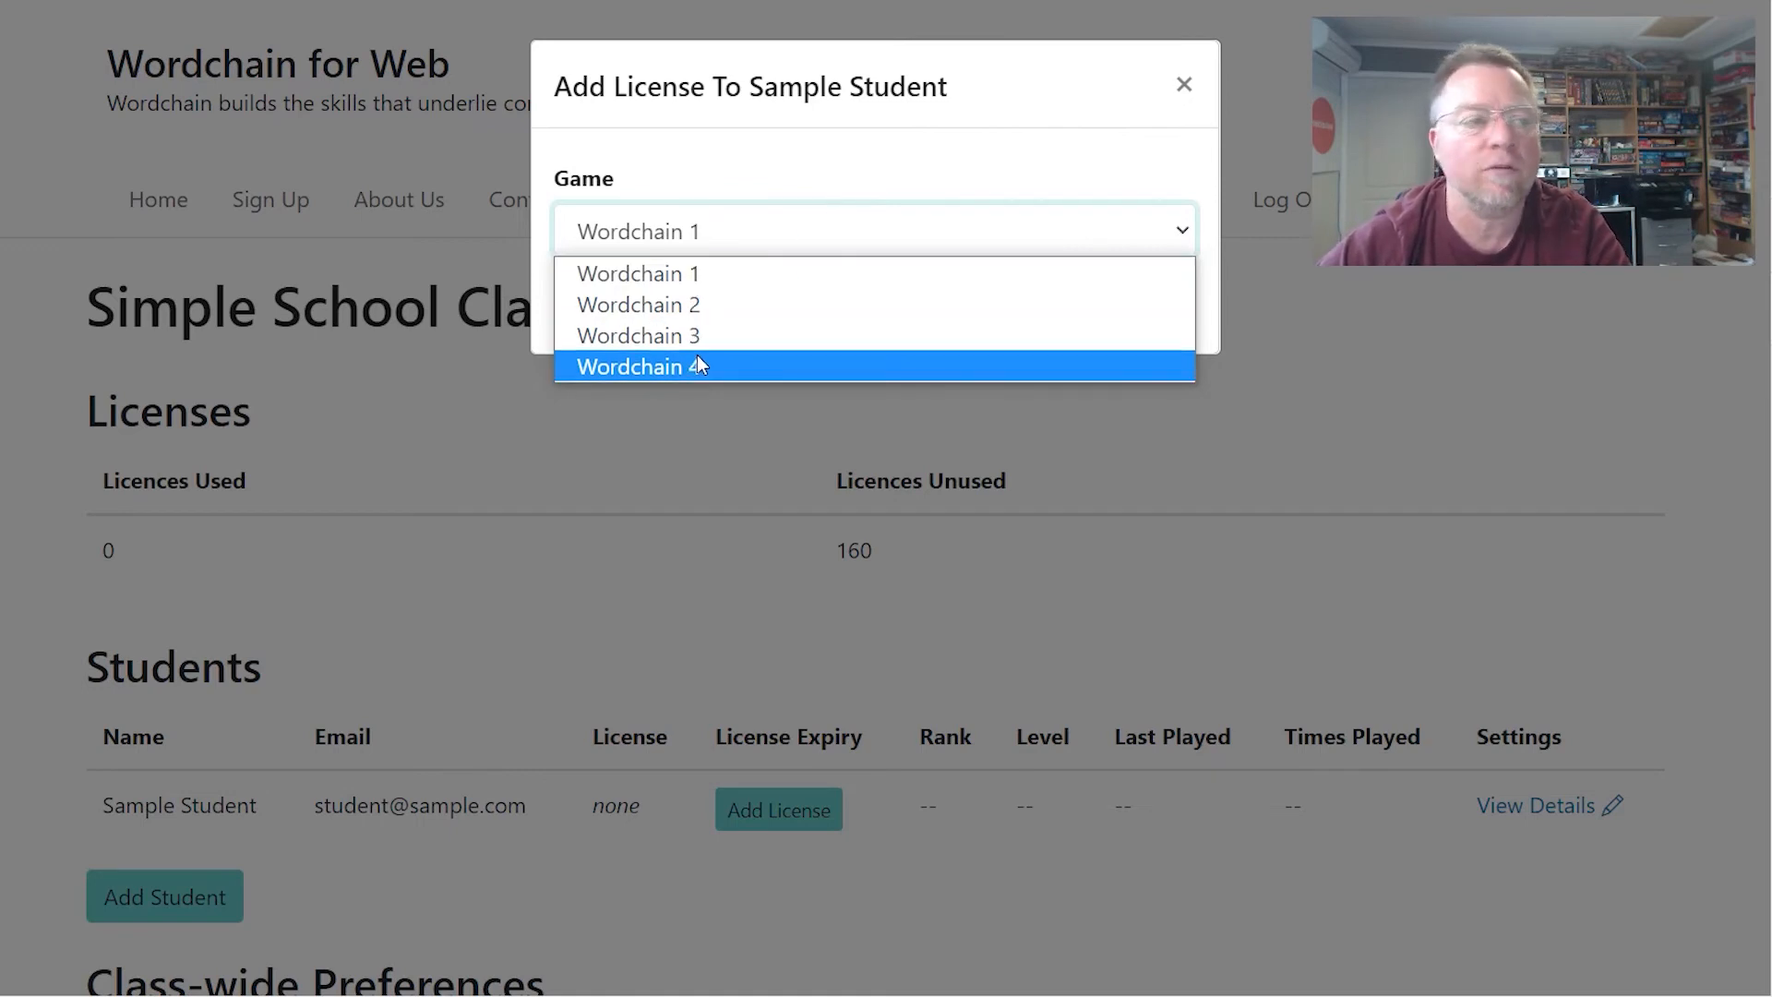
click(802, 185)
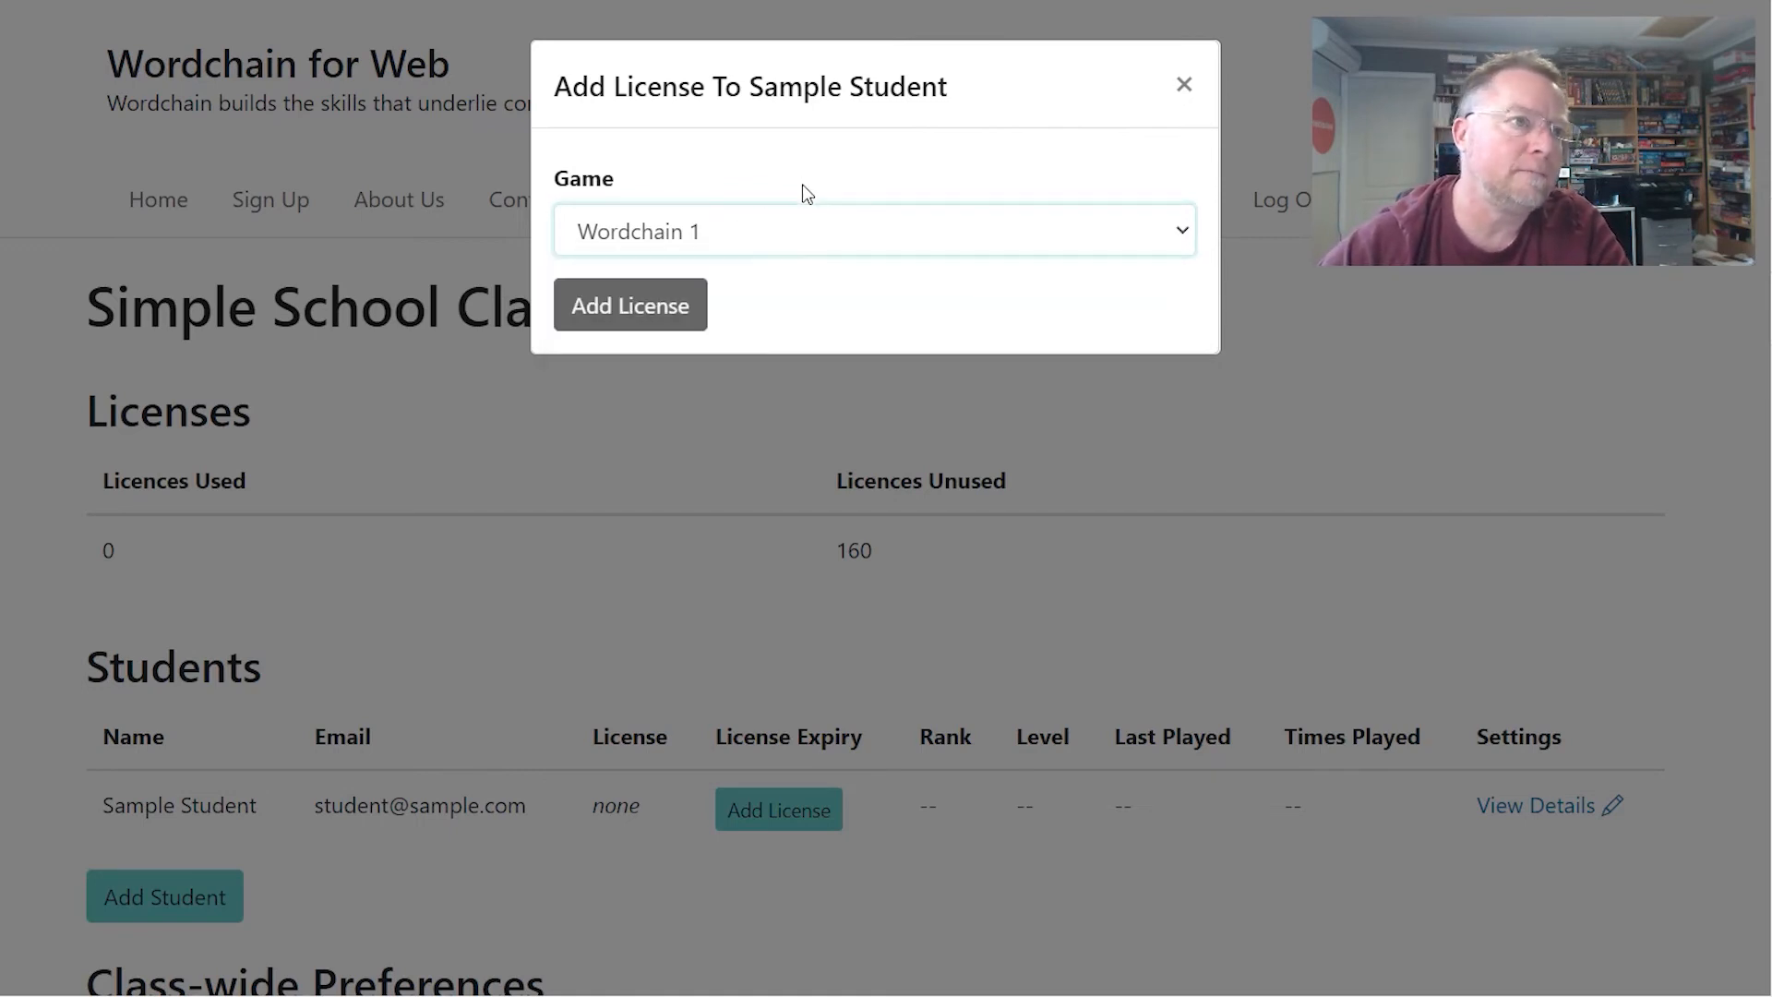
click(646, 323)
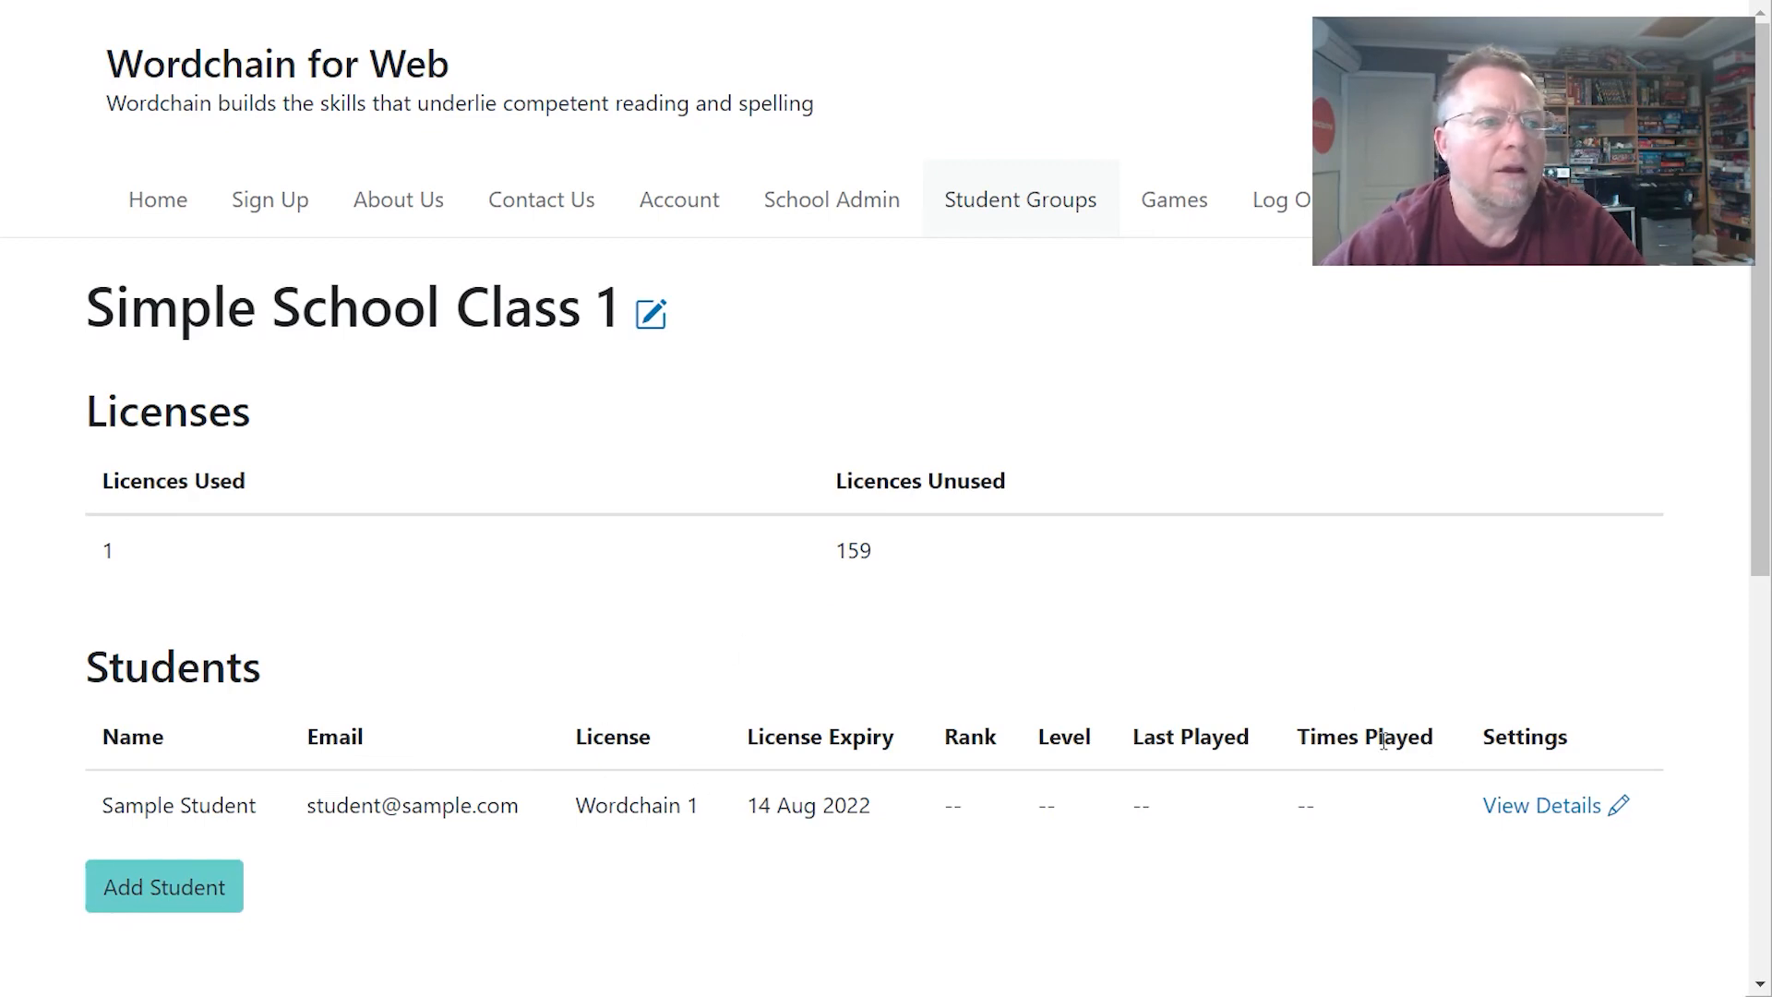
- Open the sample student's details page and scroll down to Game Preferences
click(1548, 816)
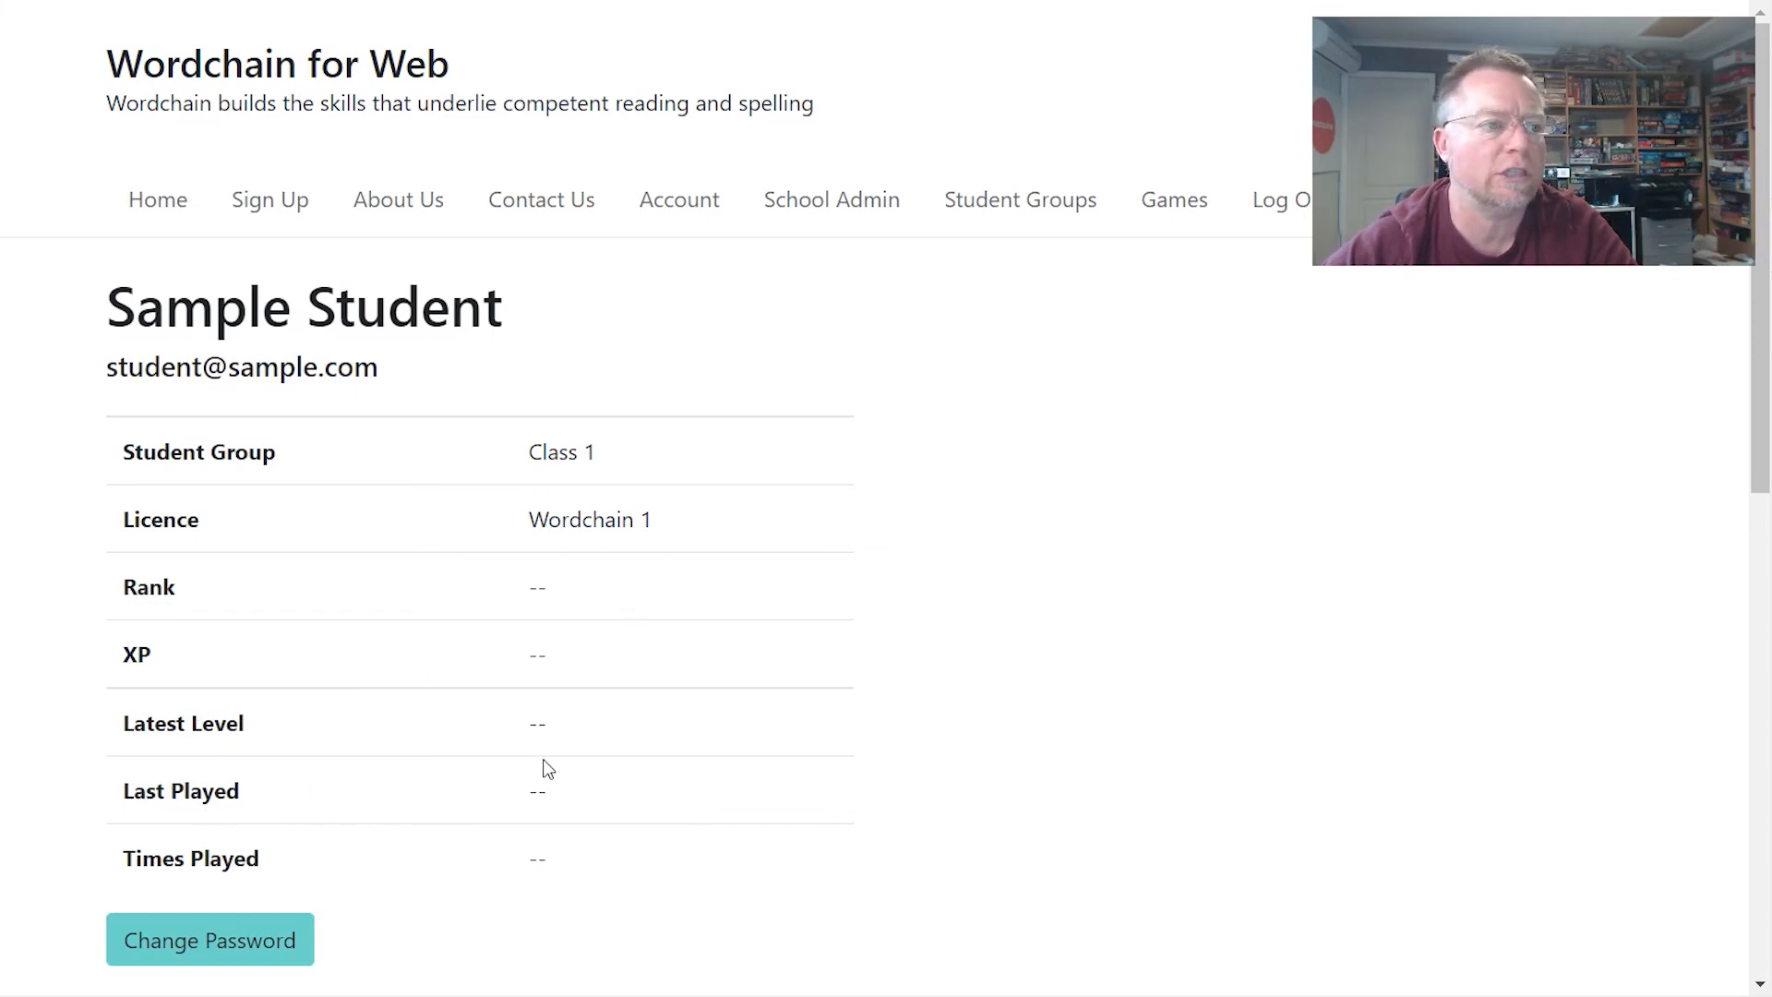
scroll(544, 768, down, 4)
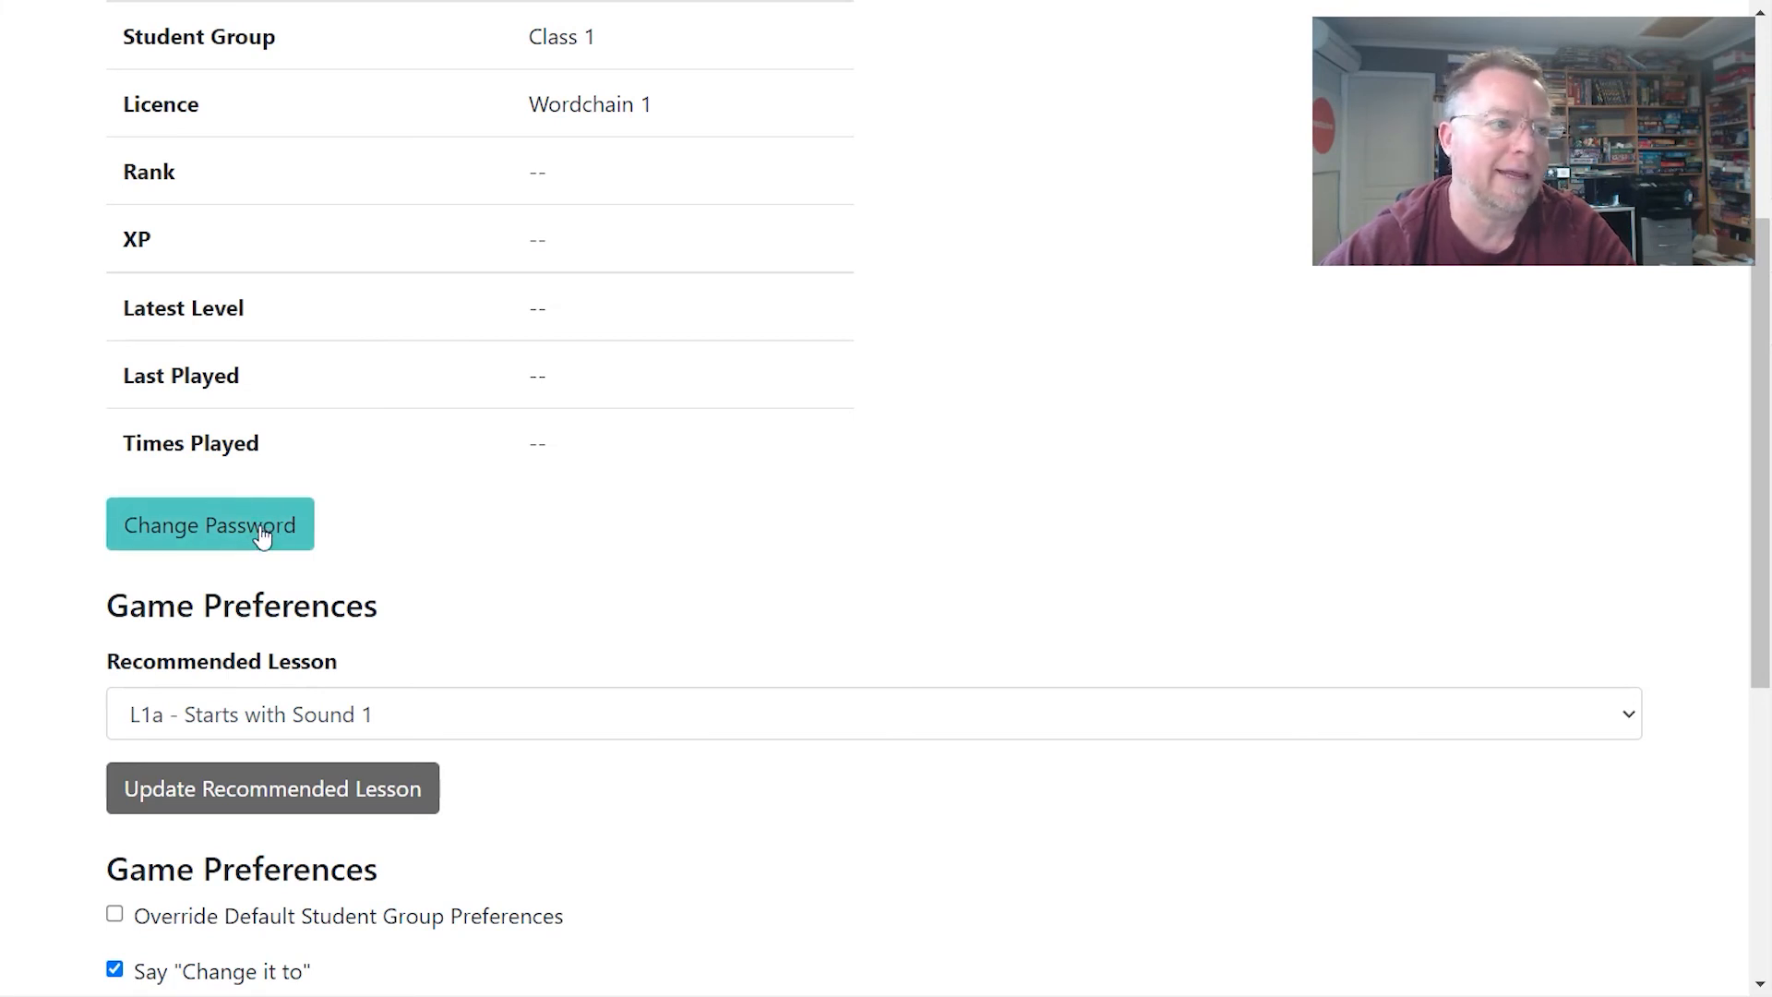
scroll(332, 599, down, 1)
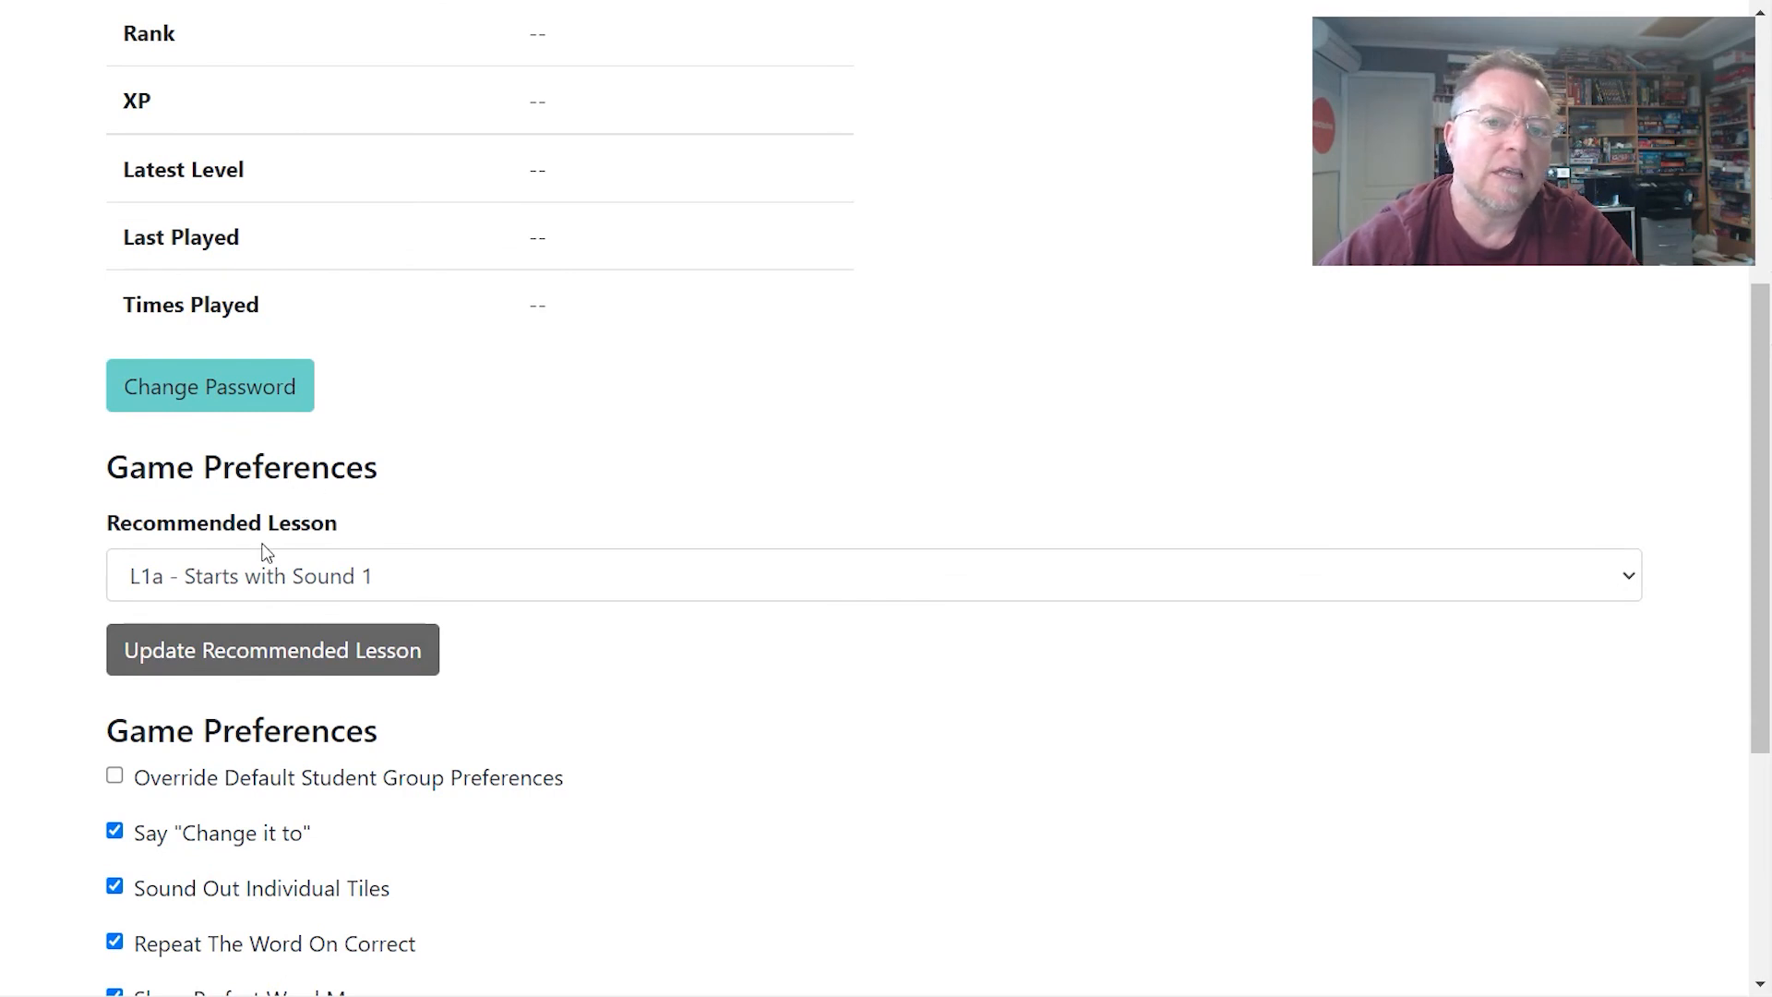
- Change the student's recommended lesson to 'L2 - e - i confusions' and save it
click(244, 579)
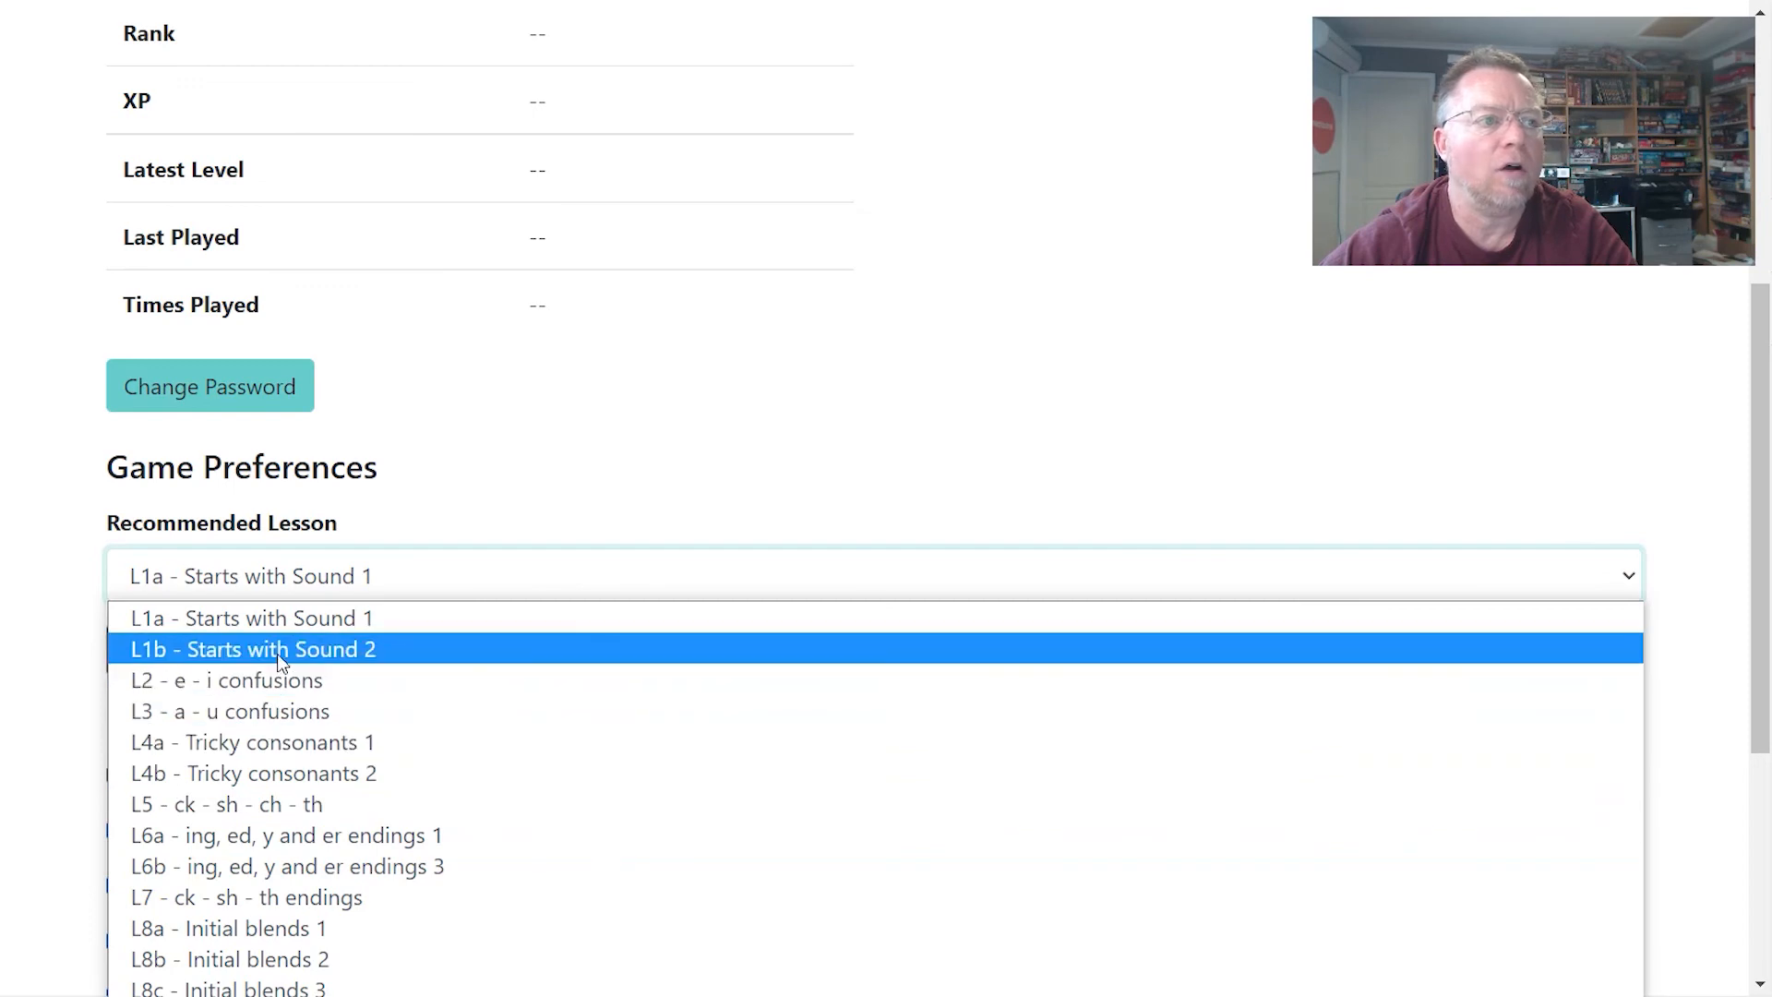
click(526, 486)
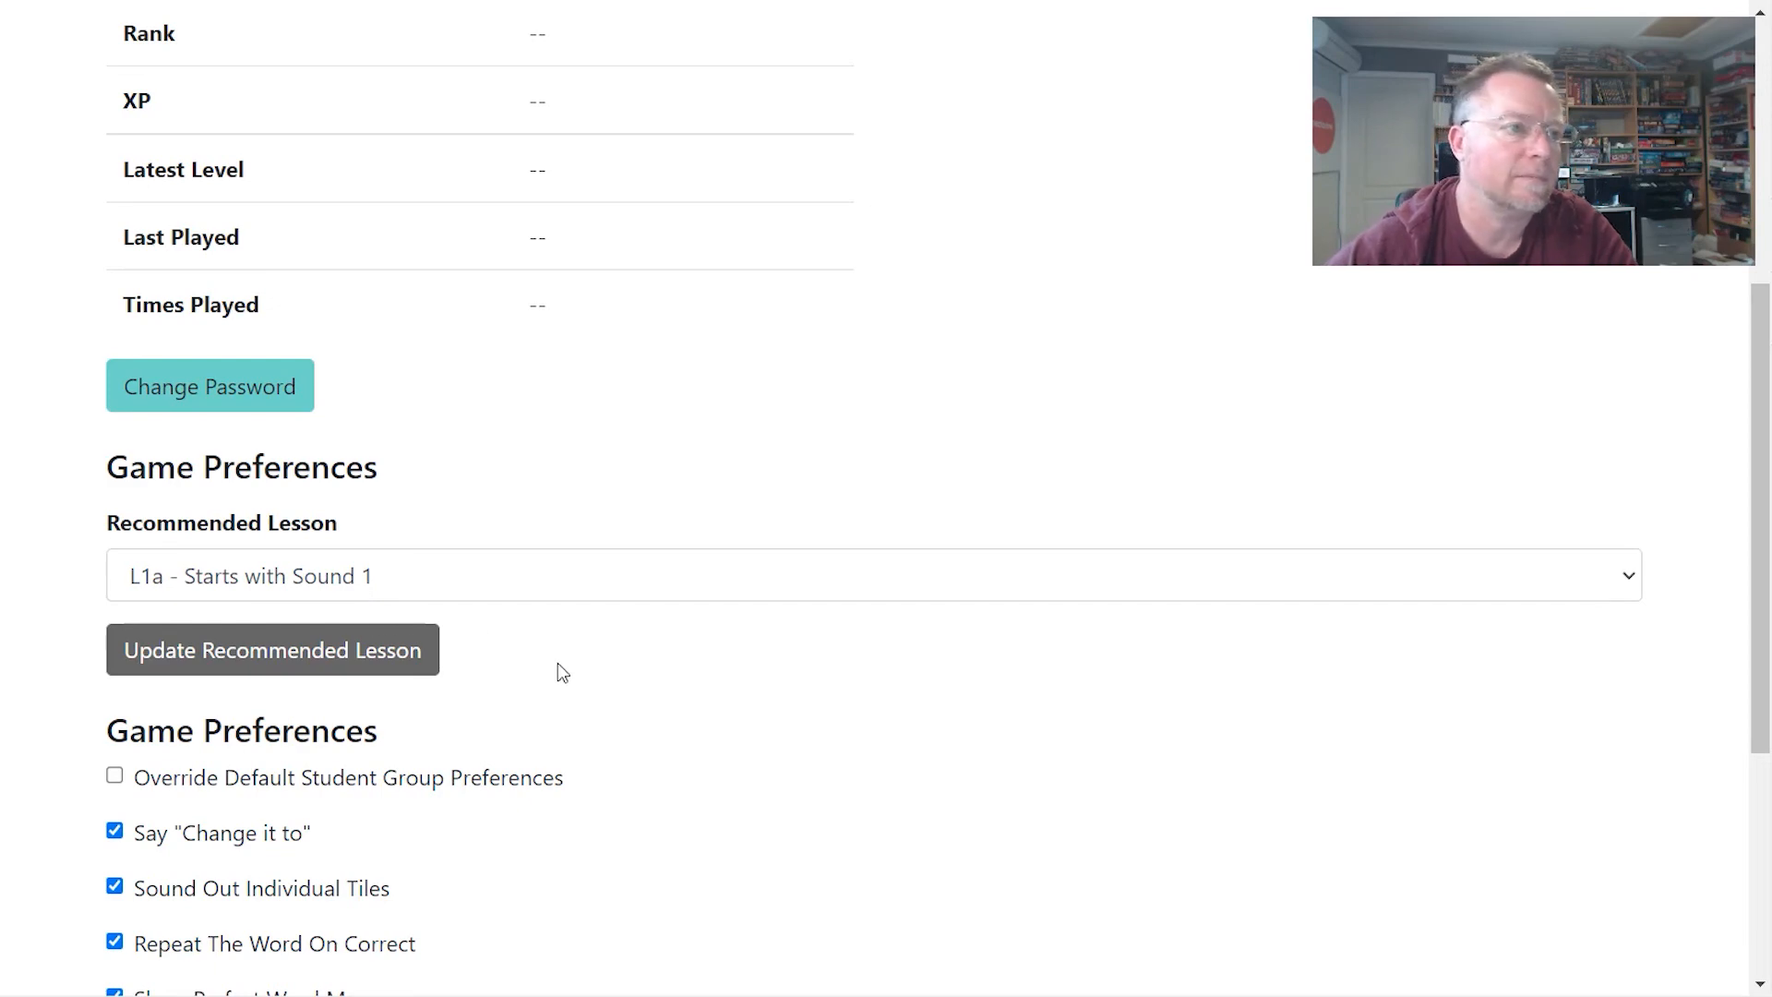
click(307, 572)
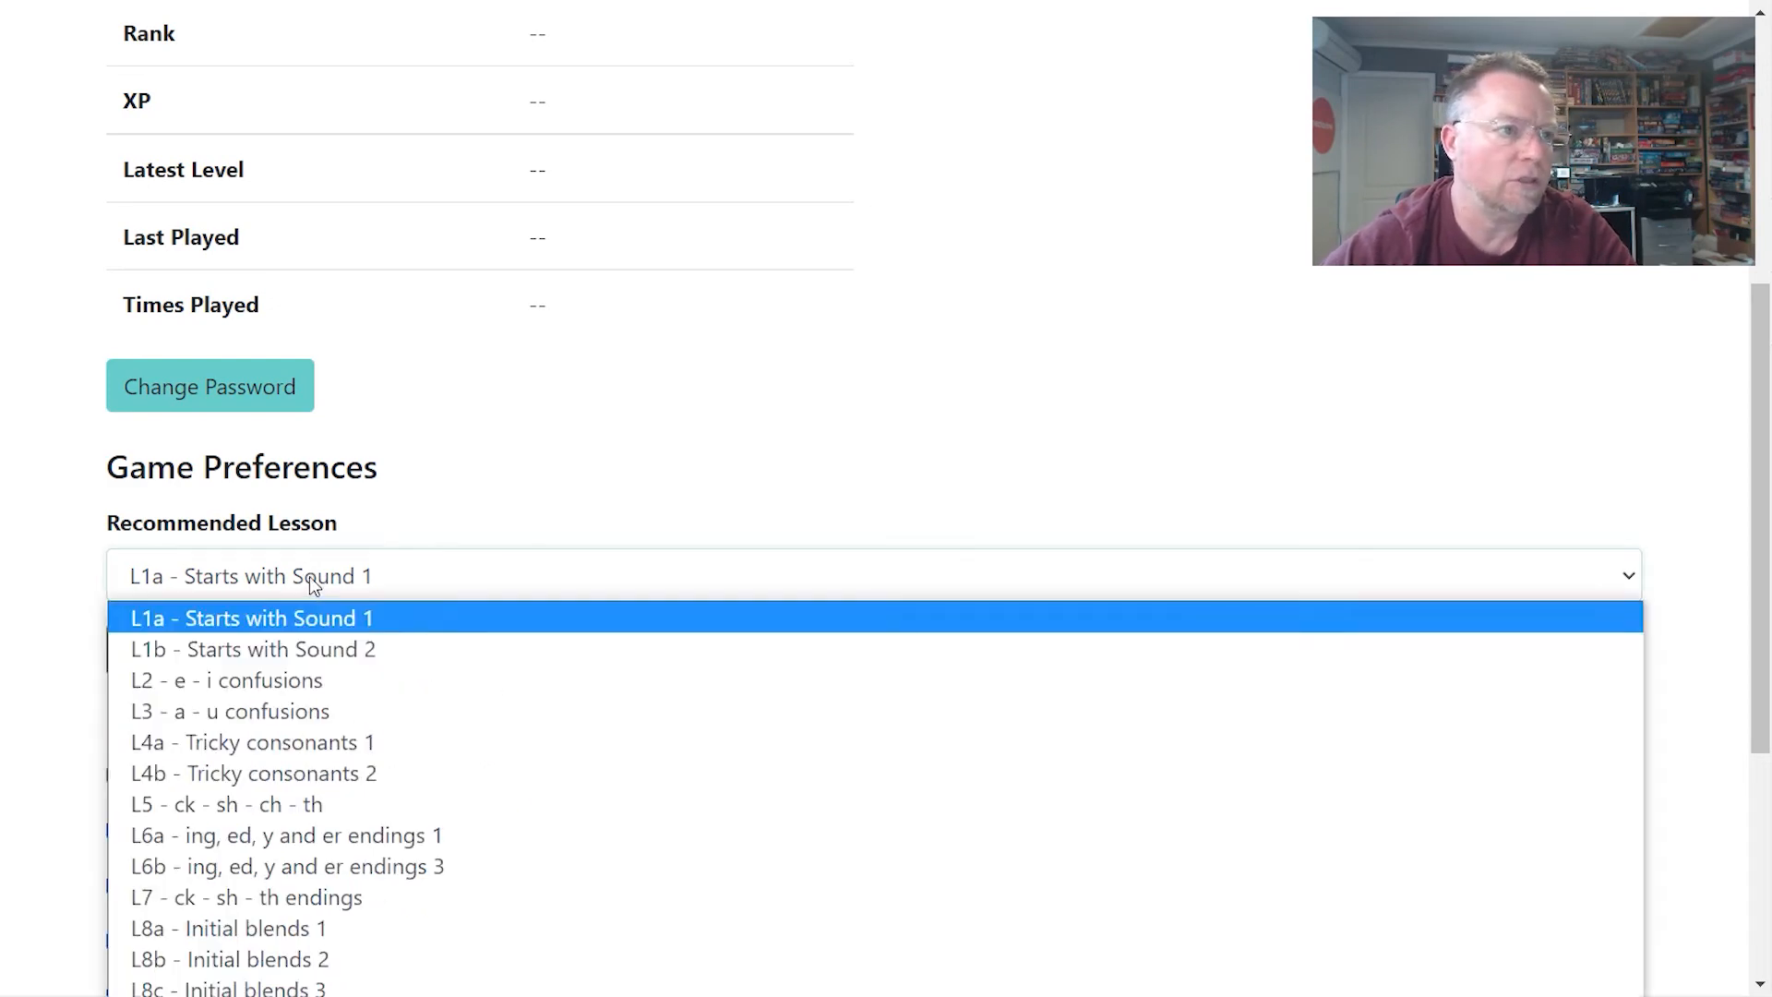
click(308, 682)
click(317, 657)
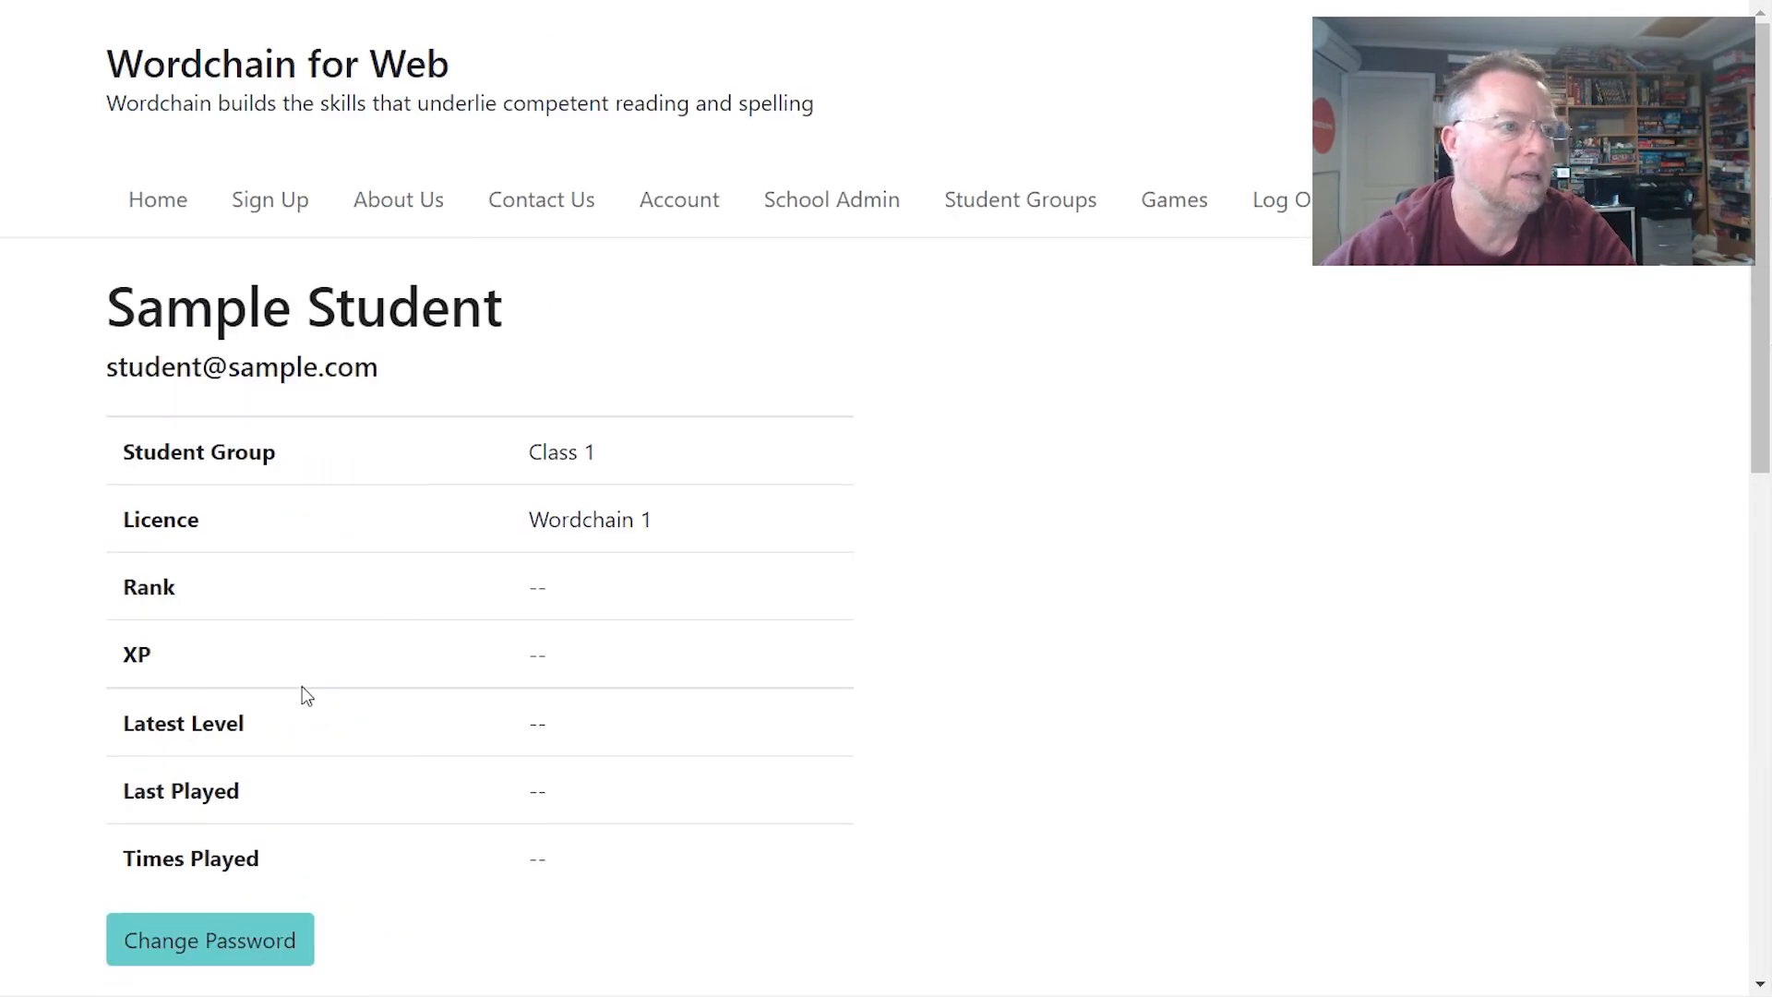
scroll(302, 685, down, 4)
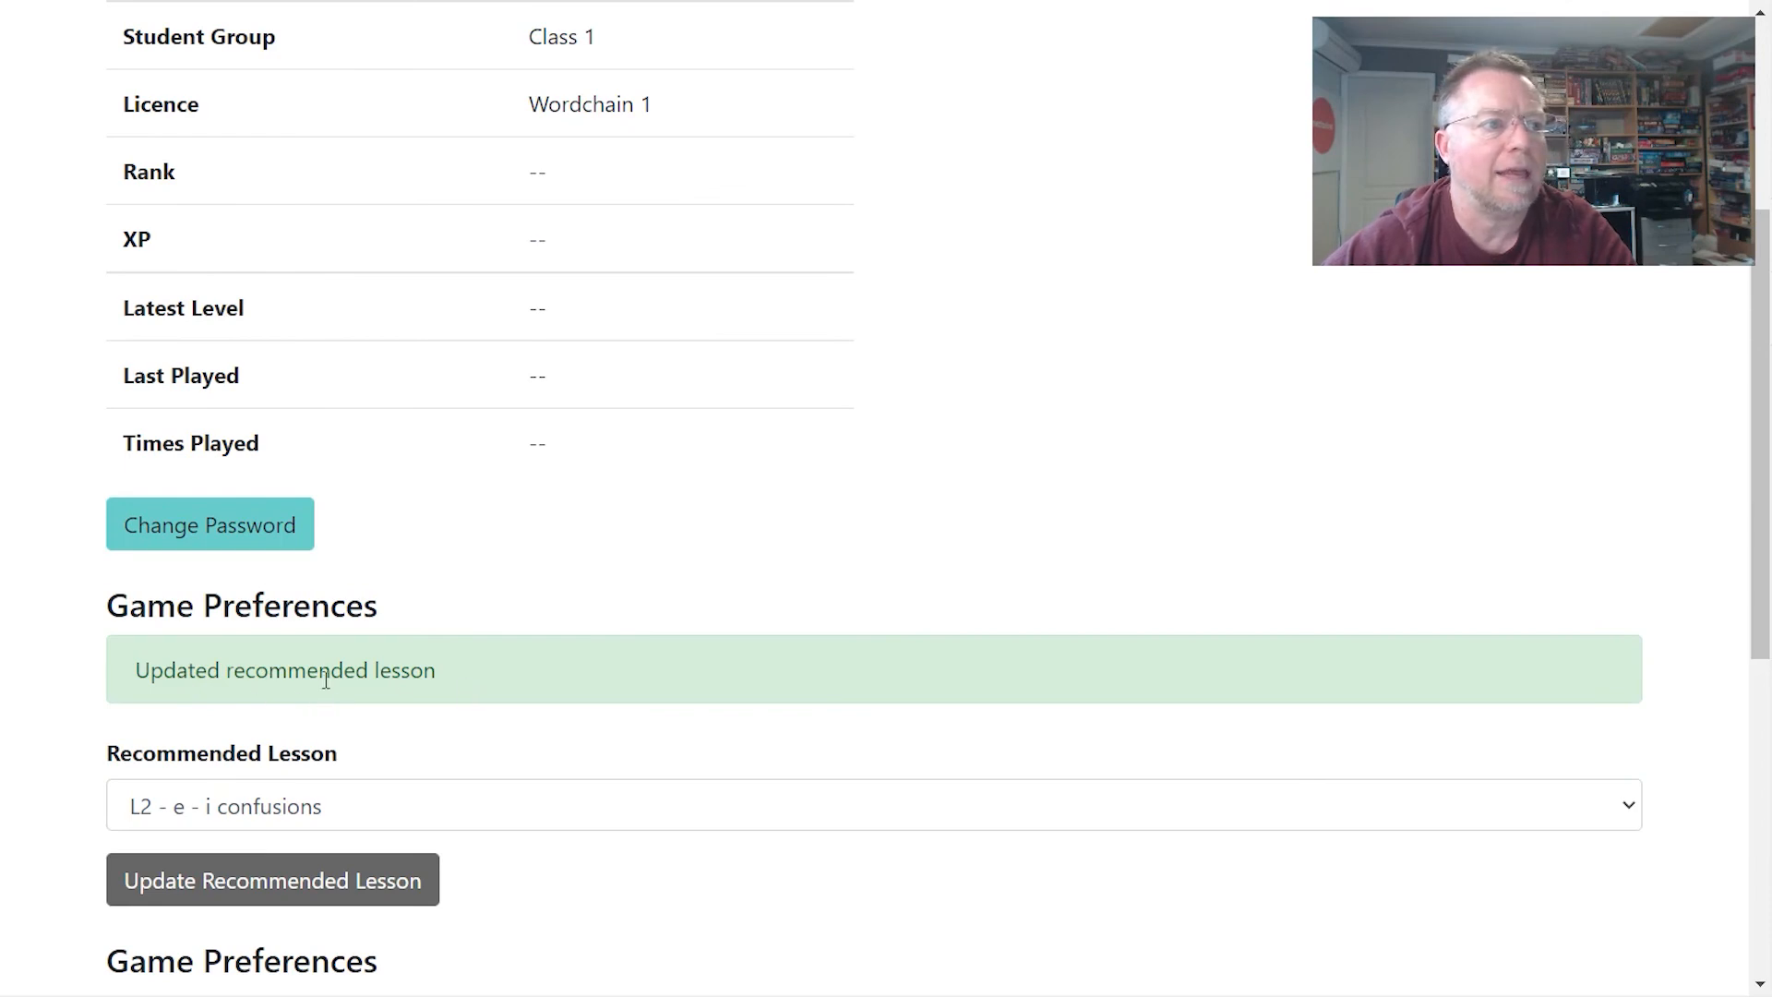
scroll(325, 679, down, 4)
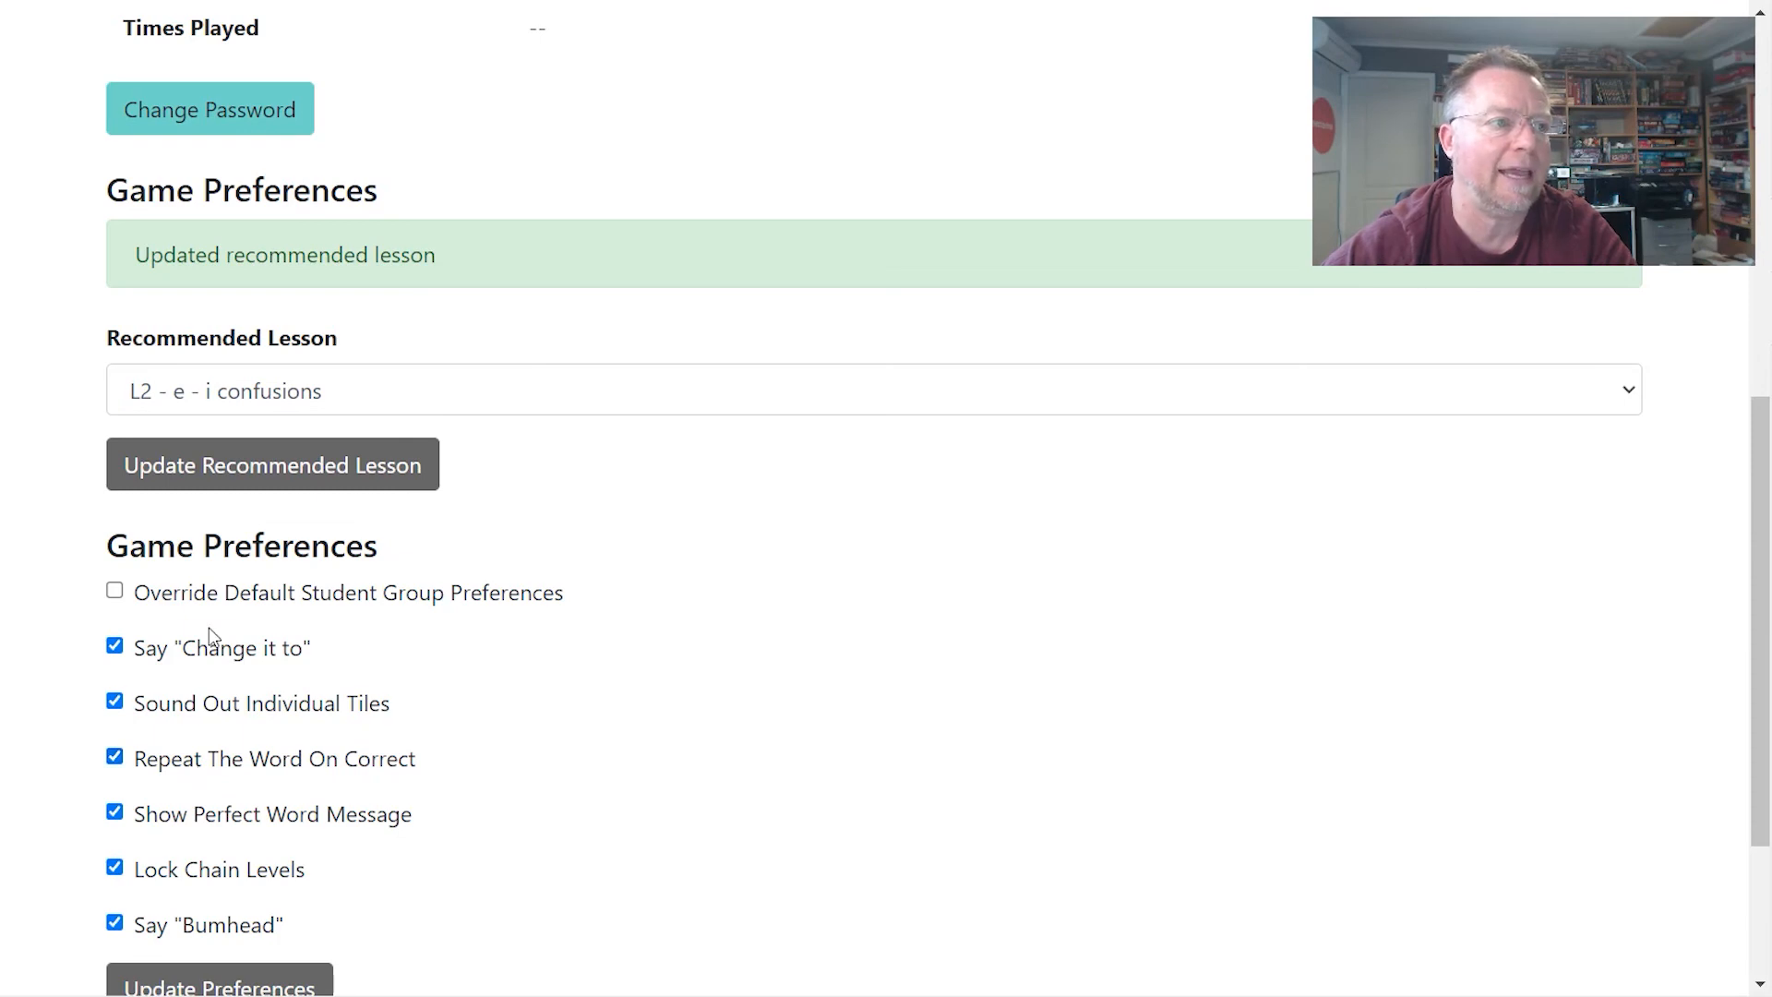
- Enable 'Override Default Student Group Preferences' for the sample student
scroll(205, 824, down, 1)
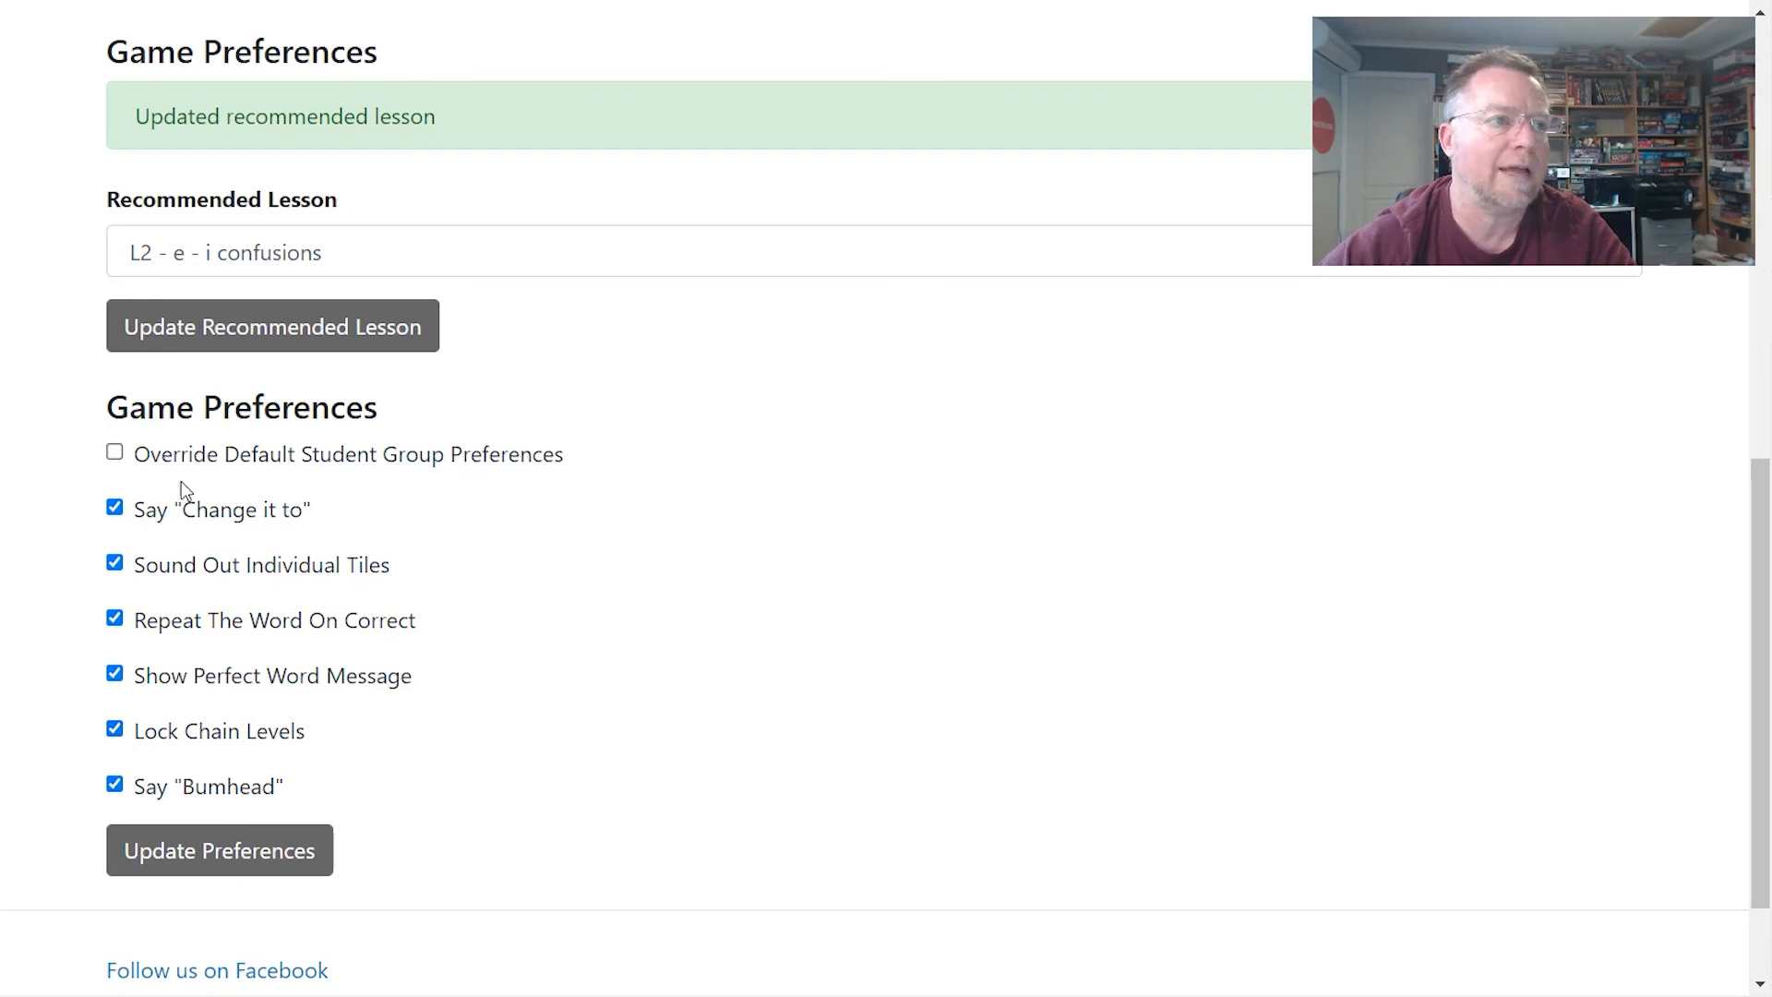
click(115, 452)
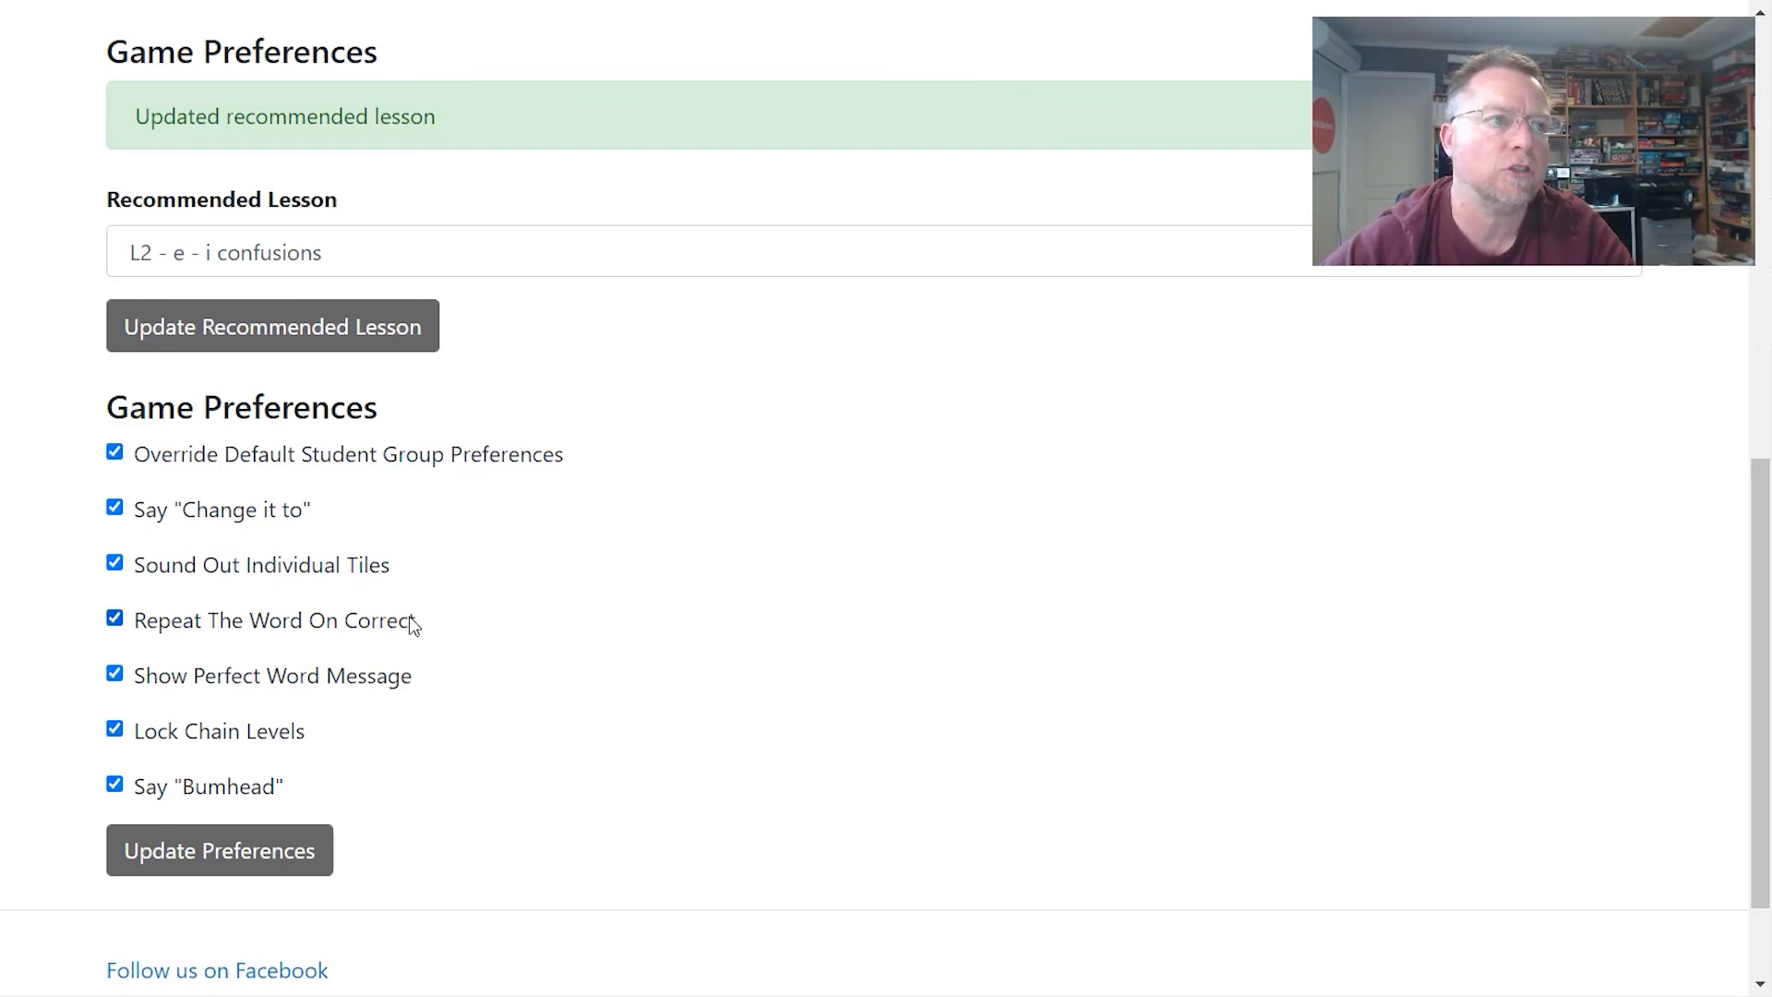
scroll(408, 617, up, 1)
scroll(408, 617, up, 10)
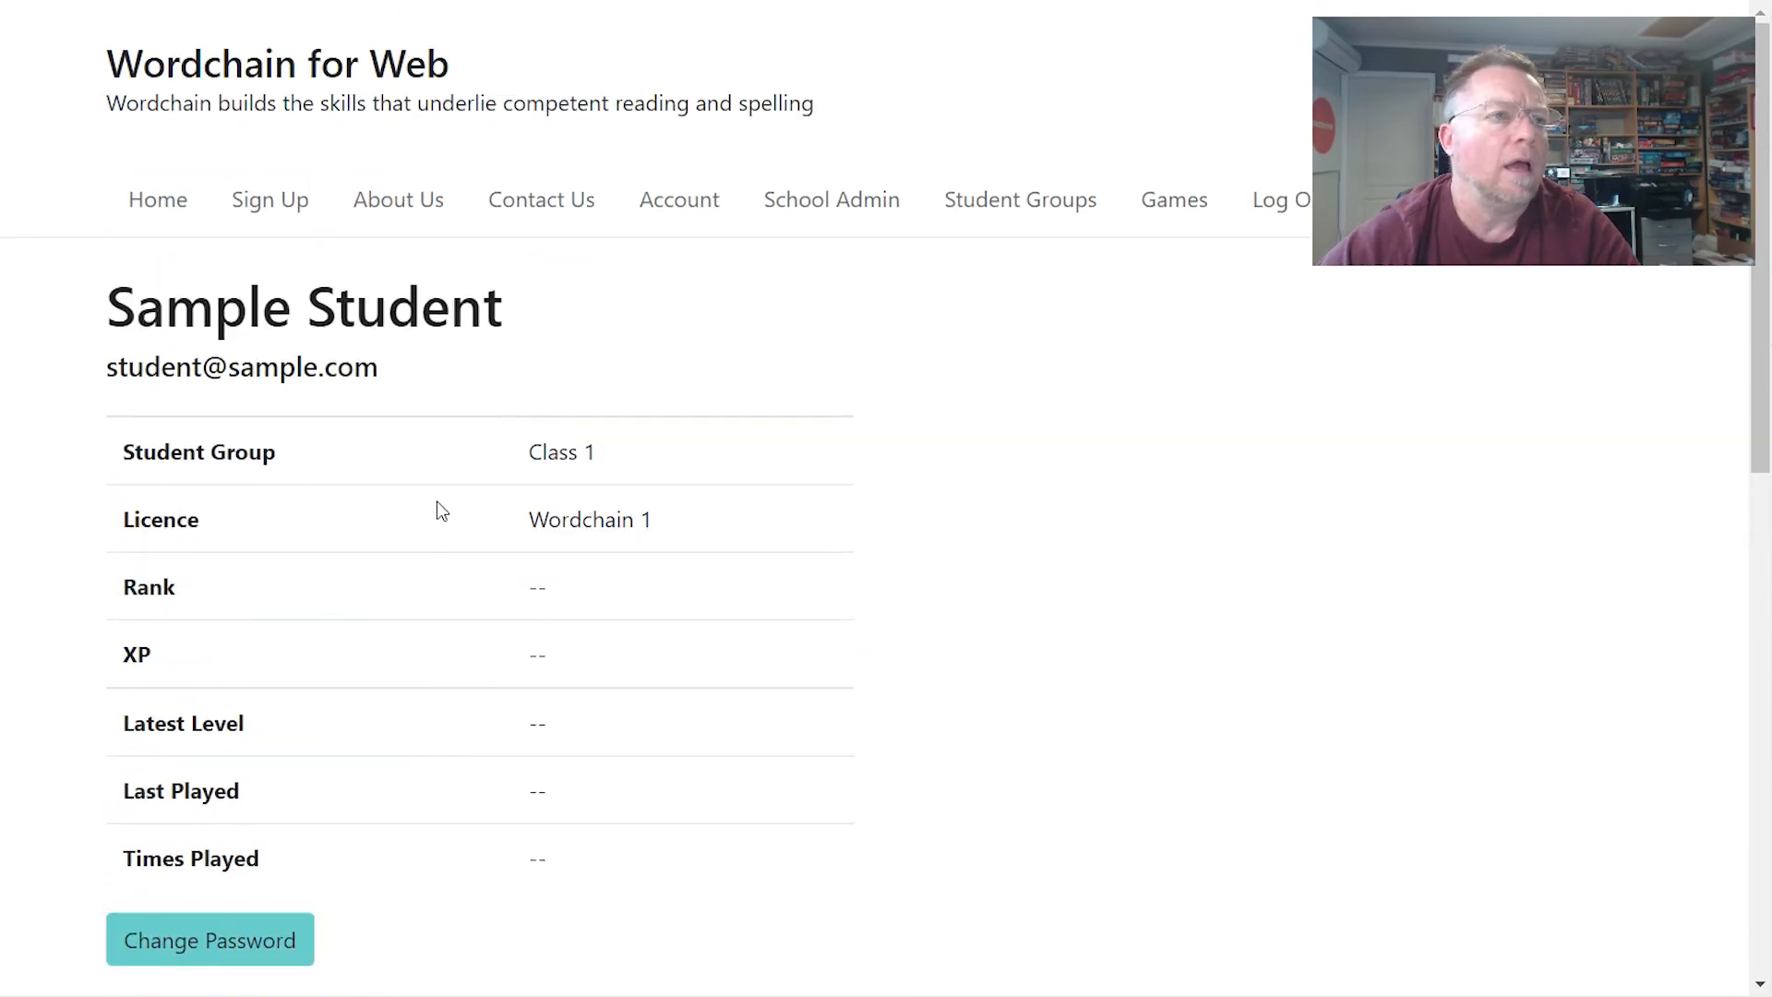
scroll(439, 514, down, 5)
scroll(442, 522, up, 5)
- Go to Student Groups and open Simple School's Class 1
click(1063, 201)
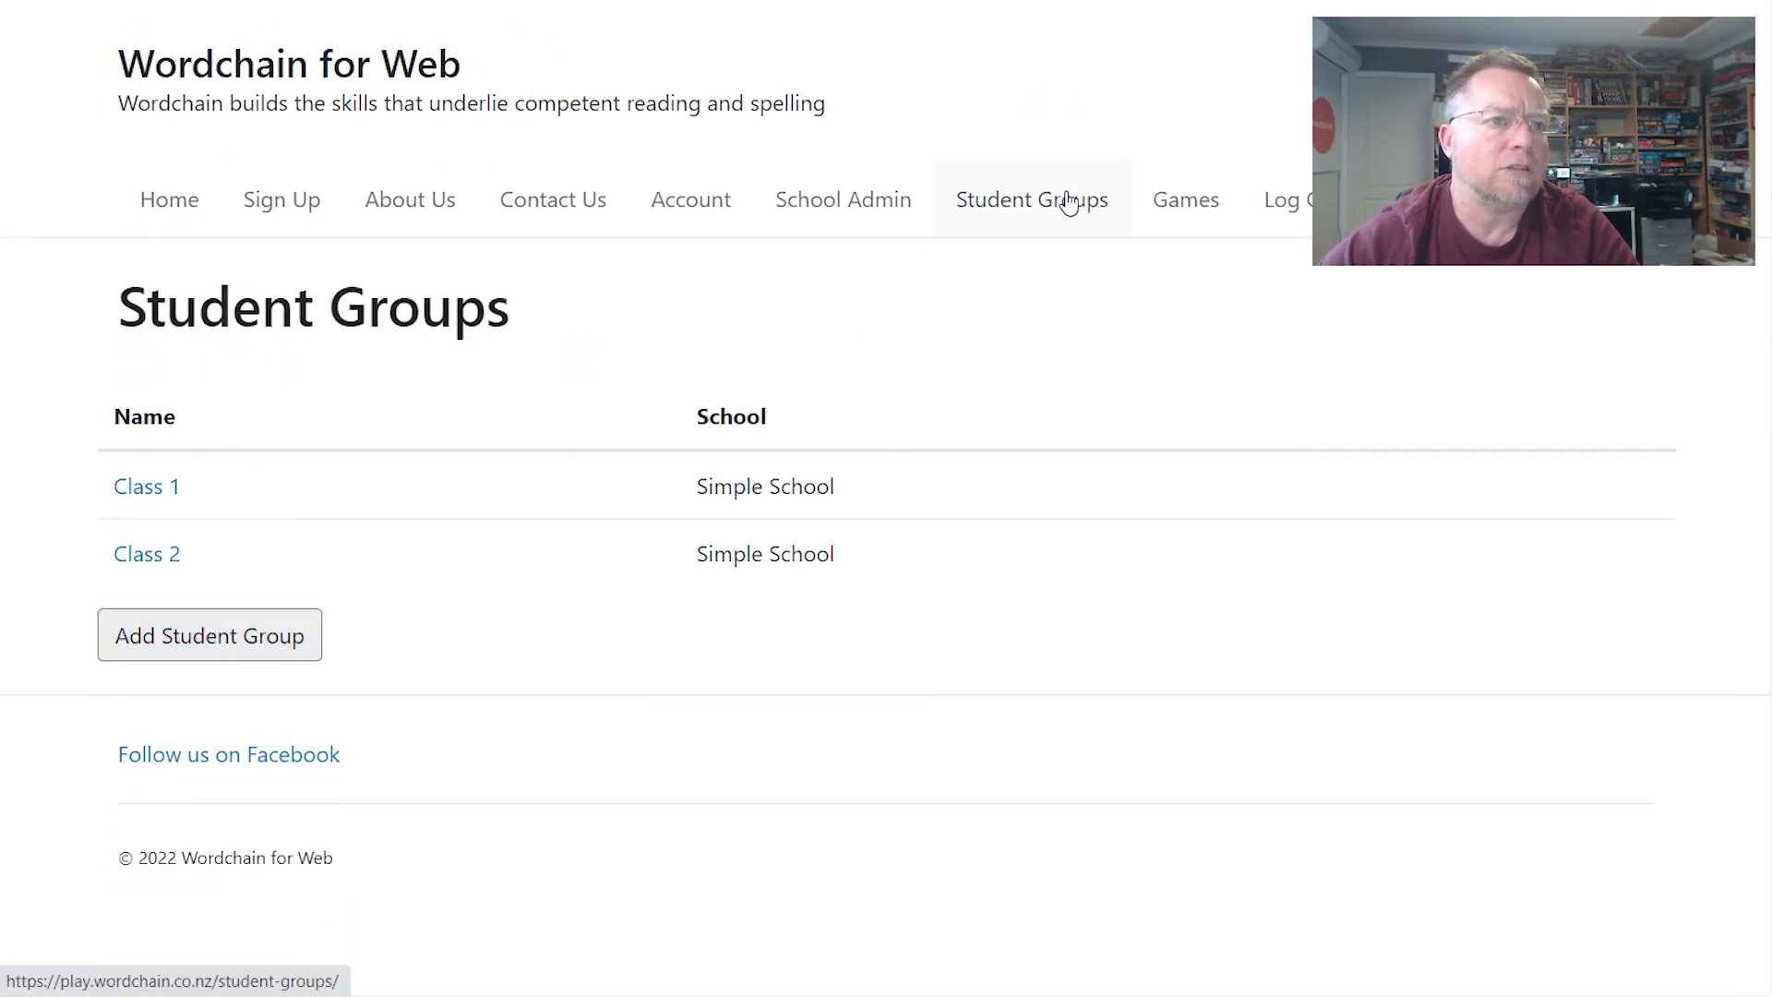
click(140, 491)
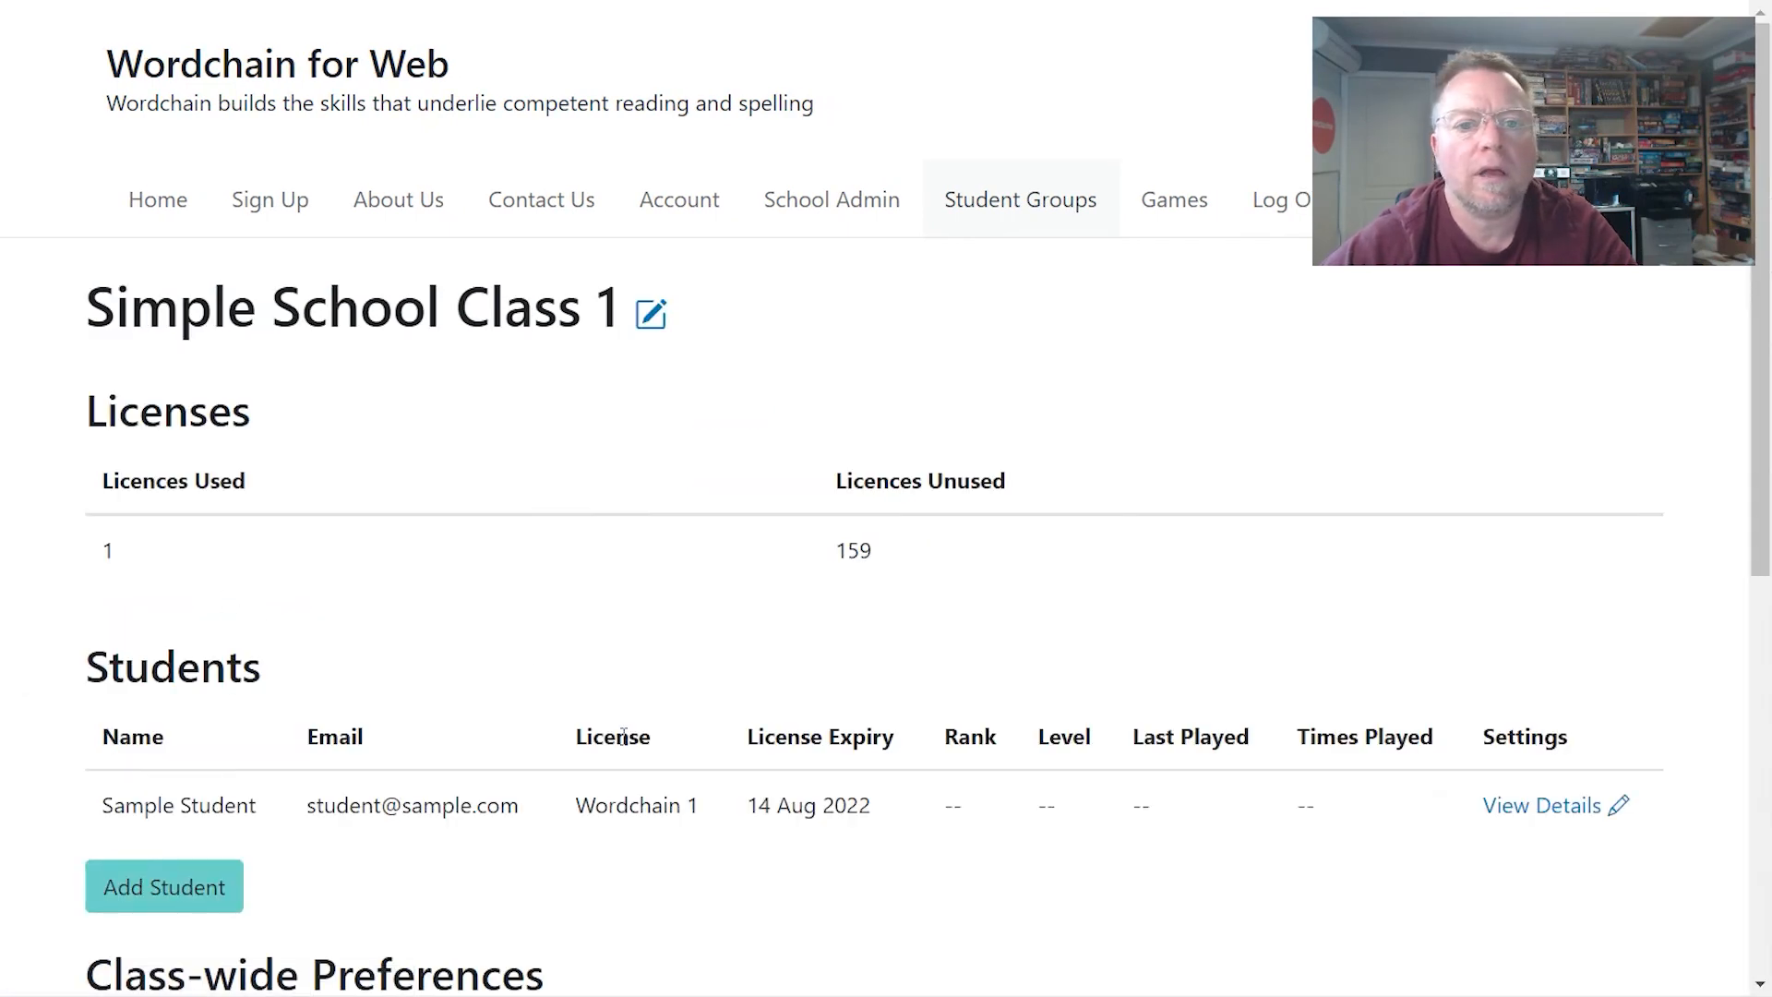